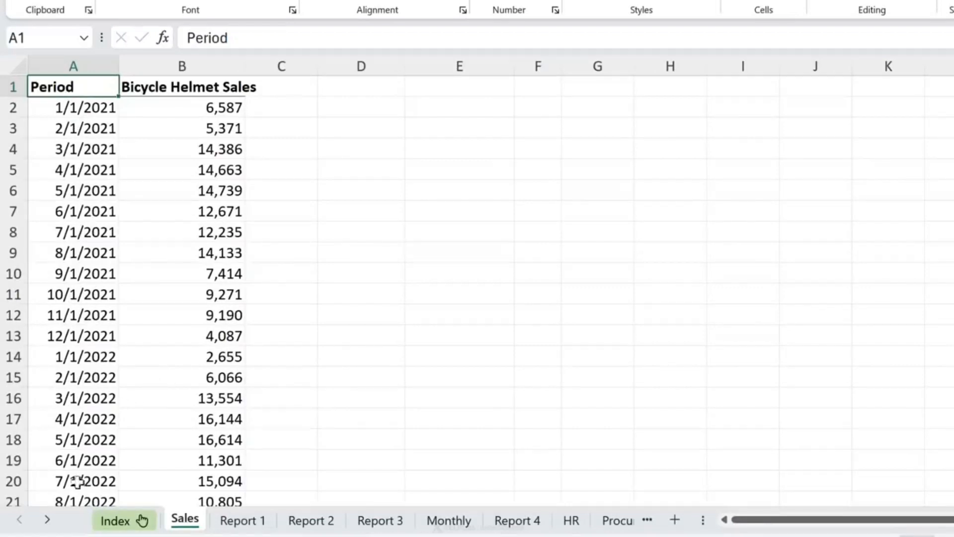
- Look through the Final sheet down to the "More important stuff" section and back up to its first table
click(53, 517)
click(53, 517)
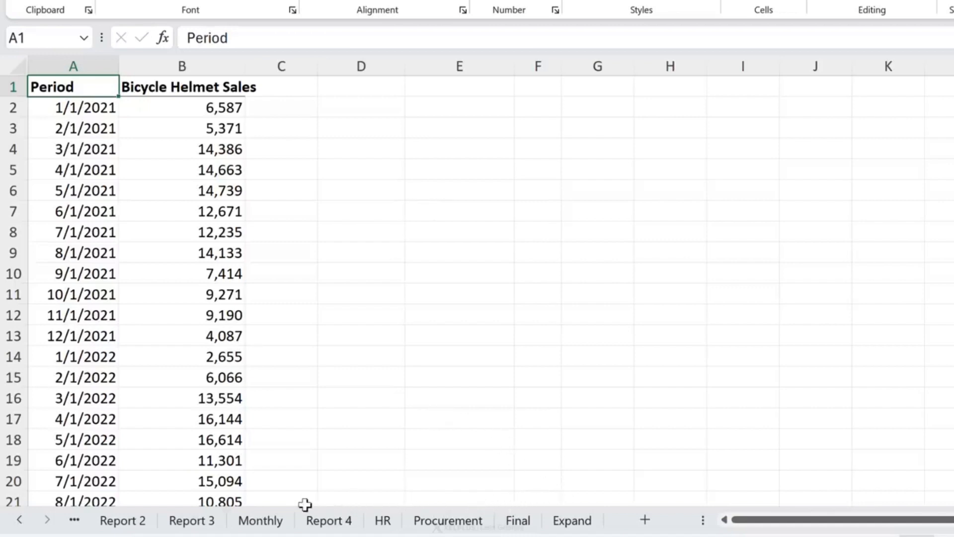
click(518, 520)
scroll(292, 293, down, 16)
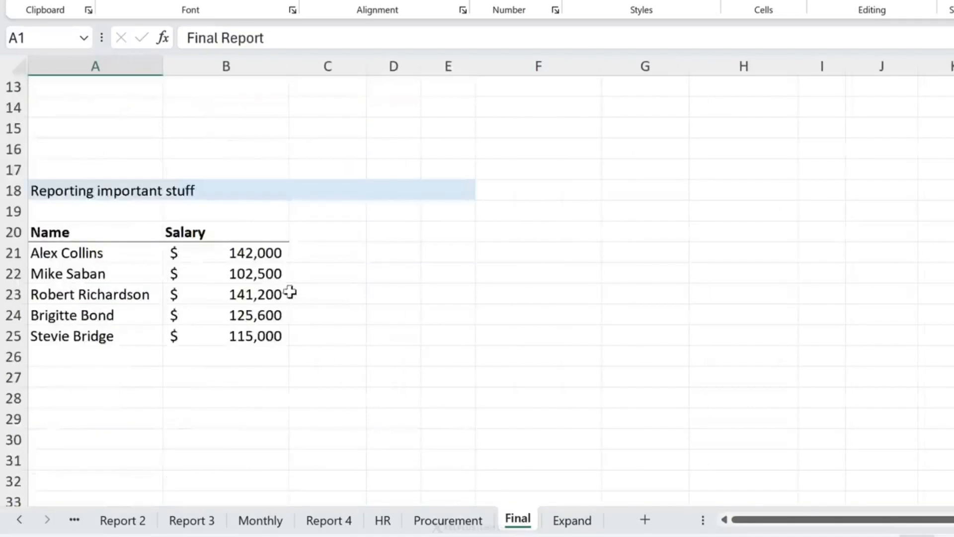
scroll(278, 296, up, 2)
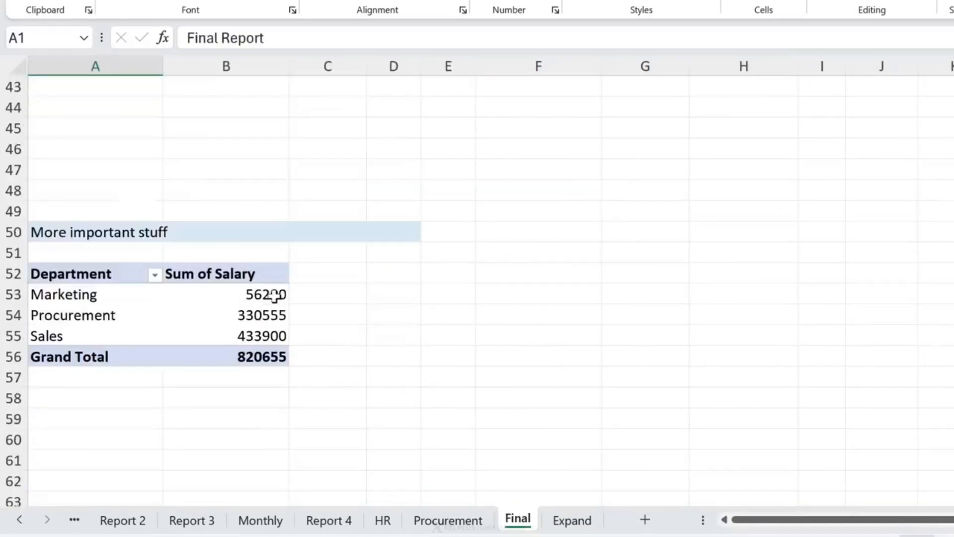
click(94, 234)
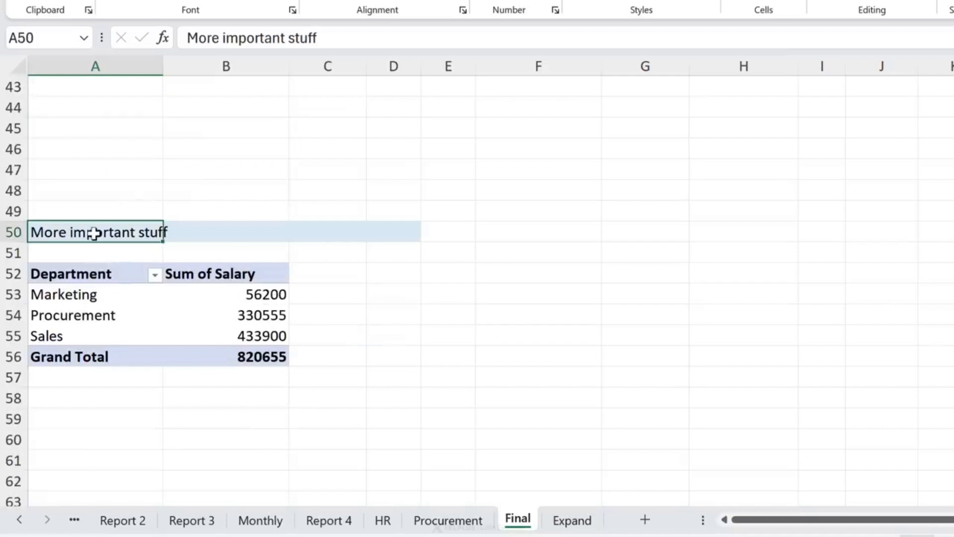
scroll(129, 207, up, 14)
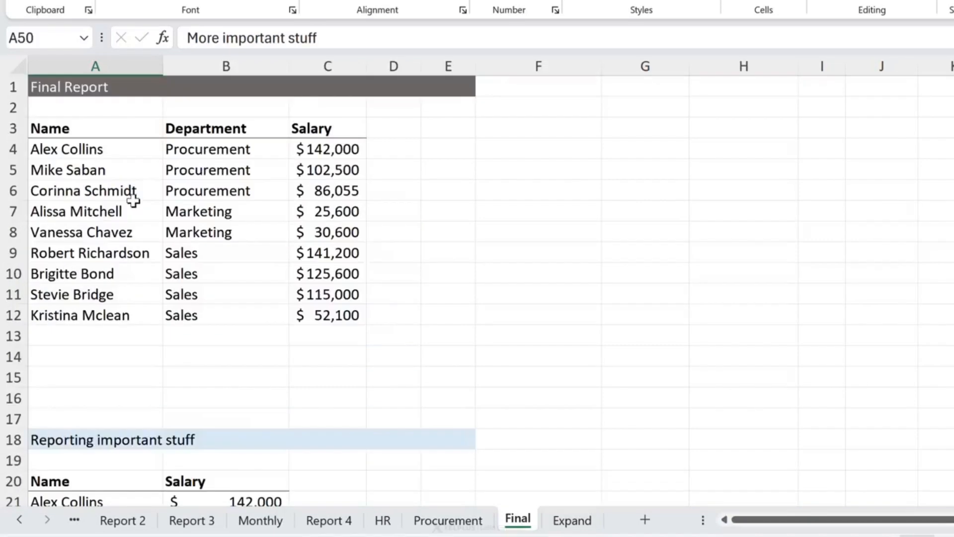
click(141, 520)
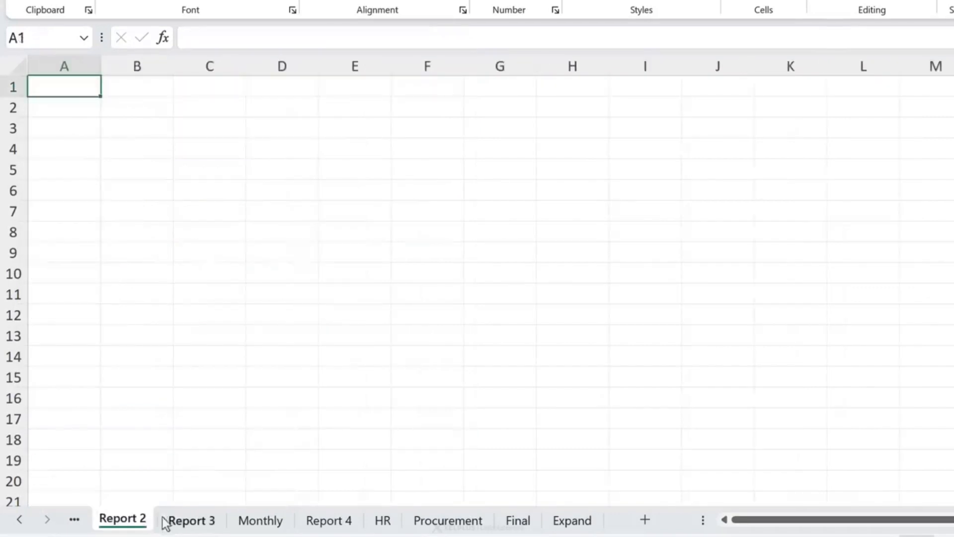
click(19, 519)
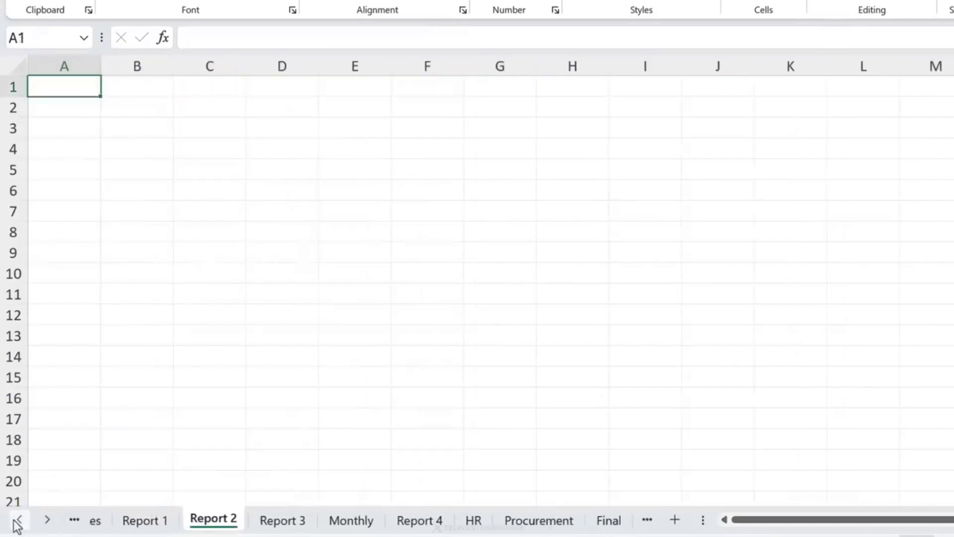
click(47, 520)
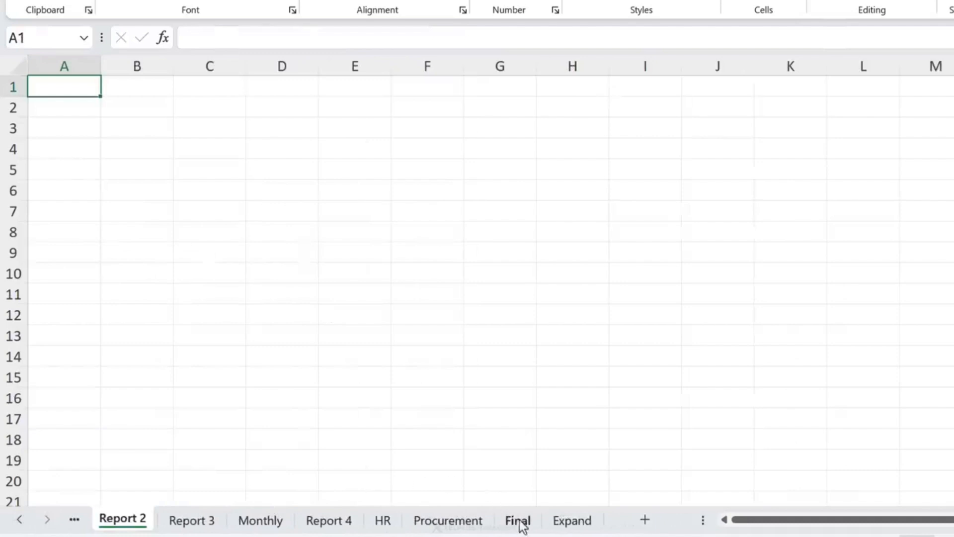
- Assign the name BookReport to the "More important stuff" heading cell A50 on the Final sheet
click(520, 522)
scroll(343, 298, down, 14)
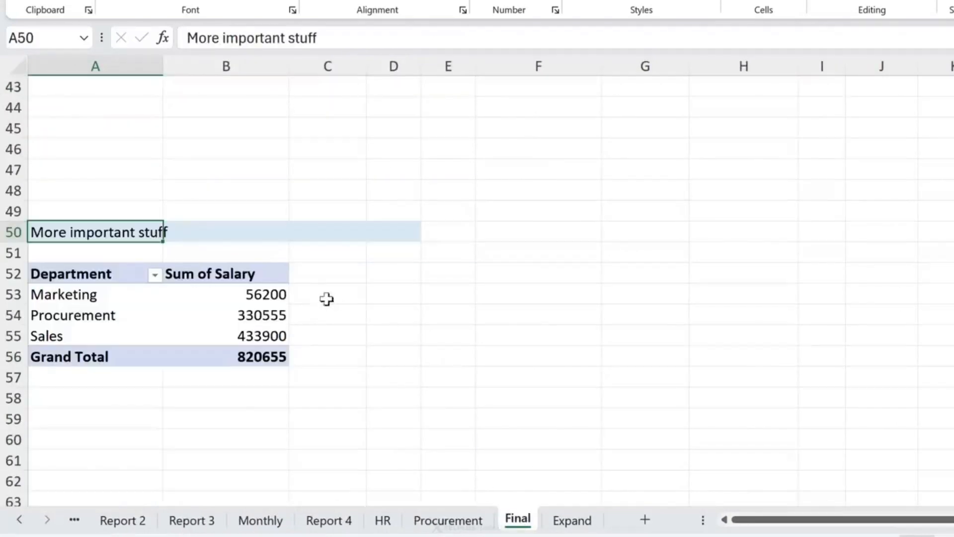
click(101, 270)
click(100, 232)
click(43, 38)
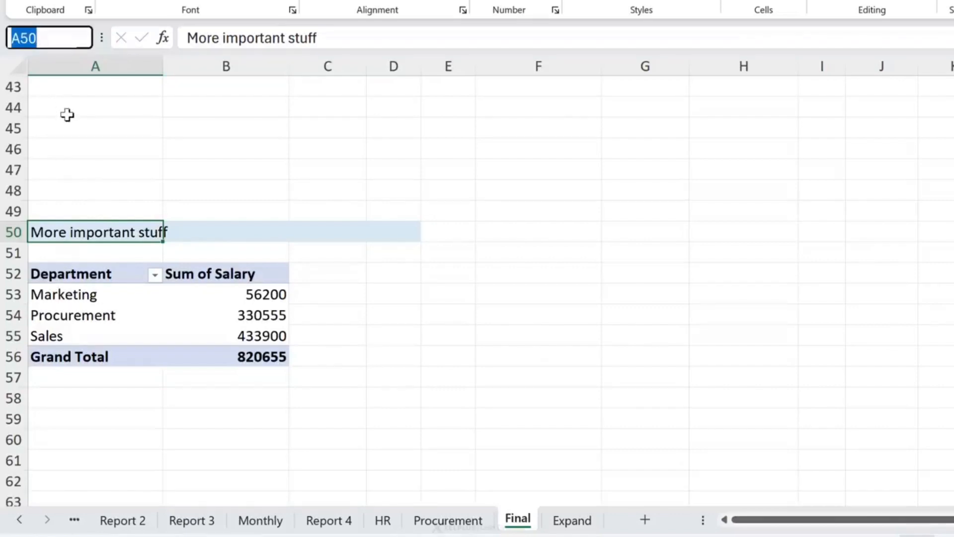
text(Book)
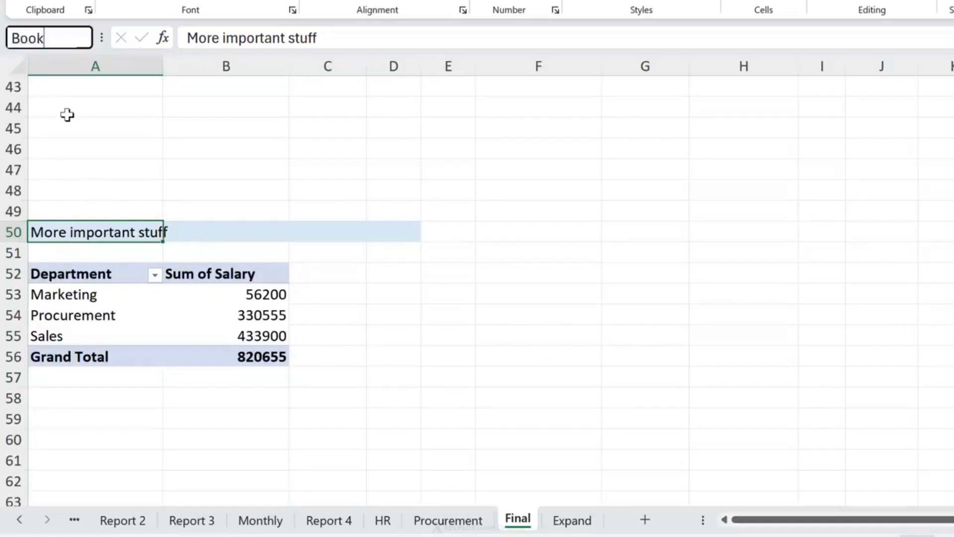
text(Report)
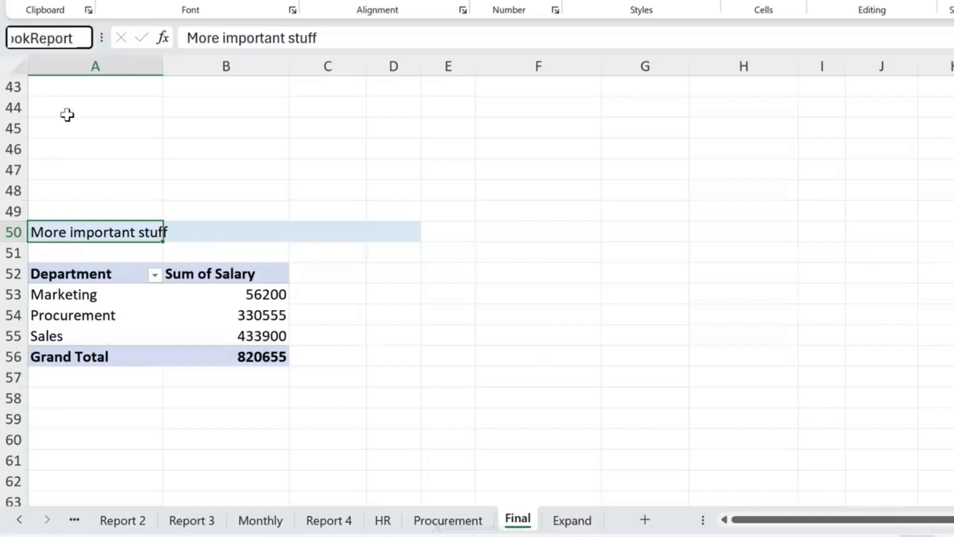
key(Return)
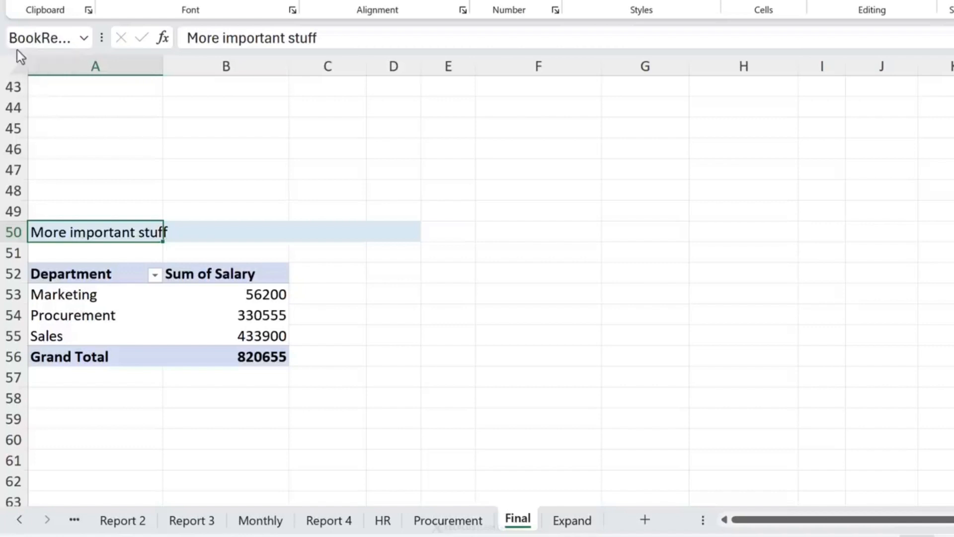
click(82, 40)
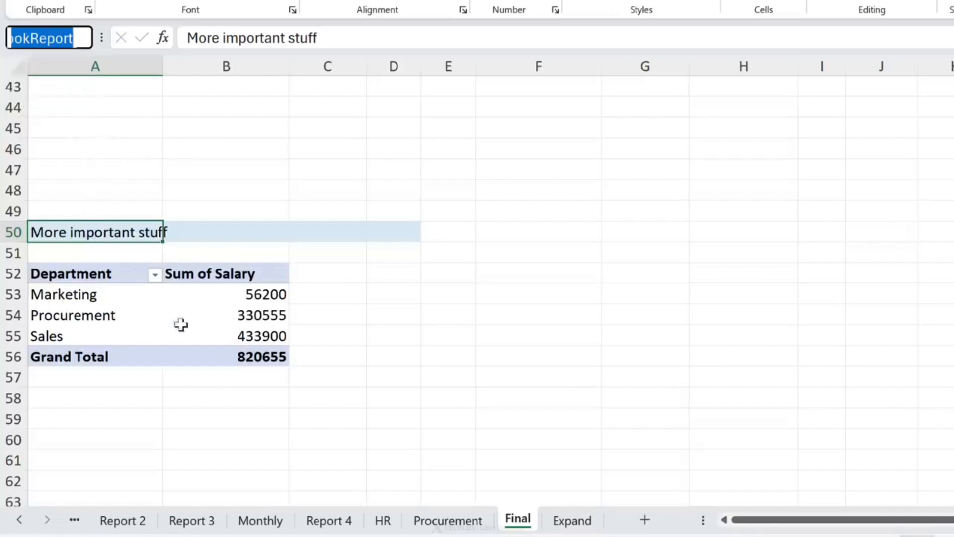
- Go to the Sales sheet and jump from there to the BookReport cell by picking it from the defined names
click(24, 520)
click(24, 520)
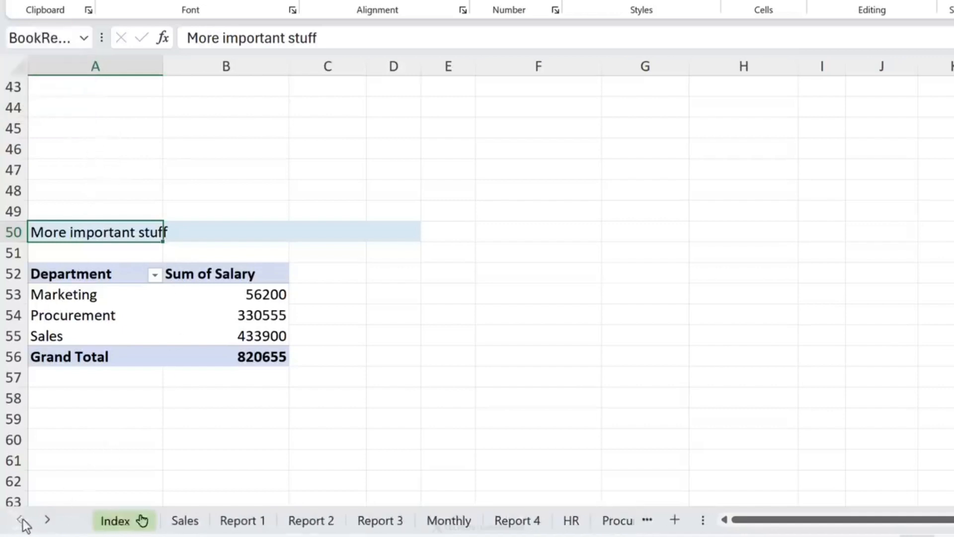
click(184, 520)
click(56, 106)
click(70, 83)
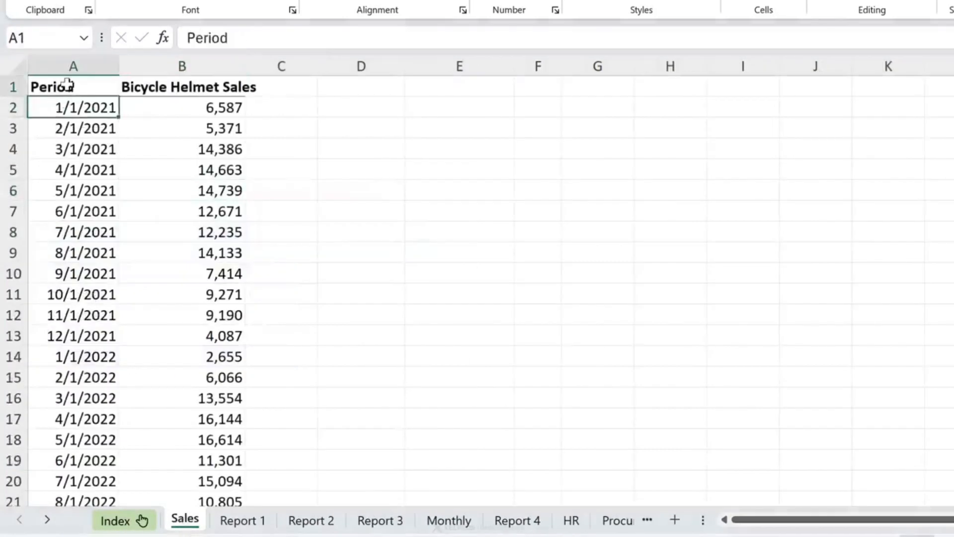
click(84, 113)
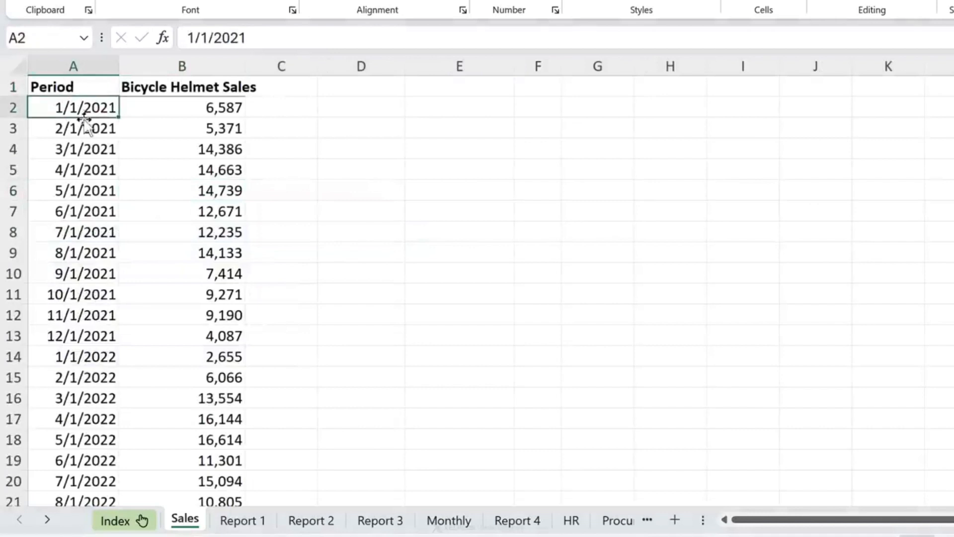
click(80, 42)
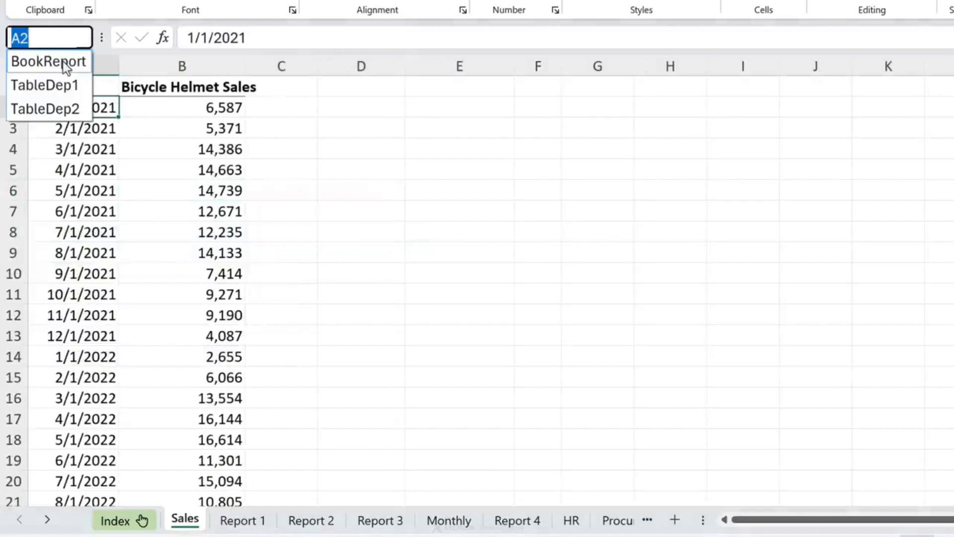
click(63, 61)
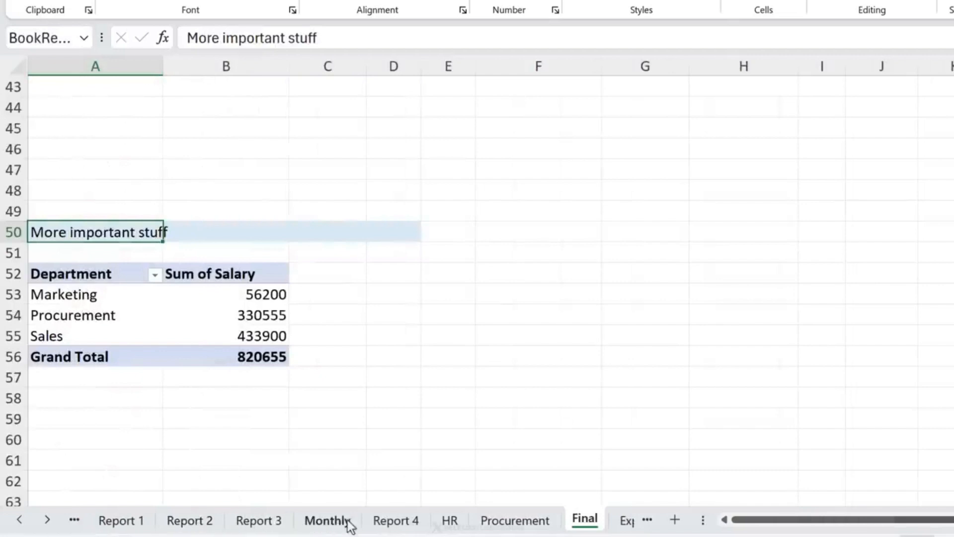
- Switch to the Procurement sheet and jump to the named cell by entering bookreport as the destination
click(494, 523)
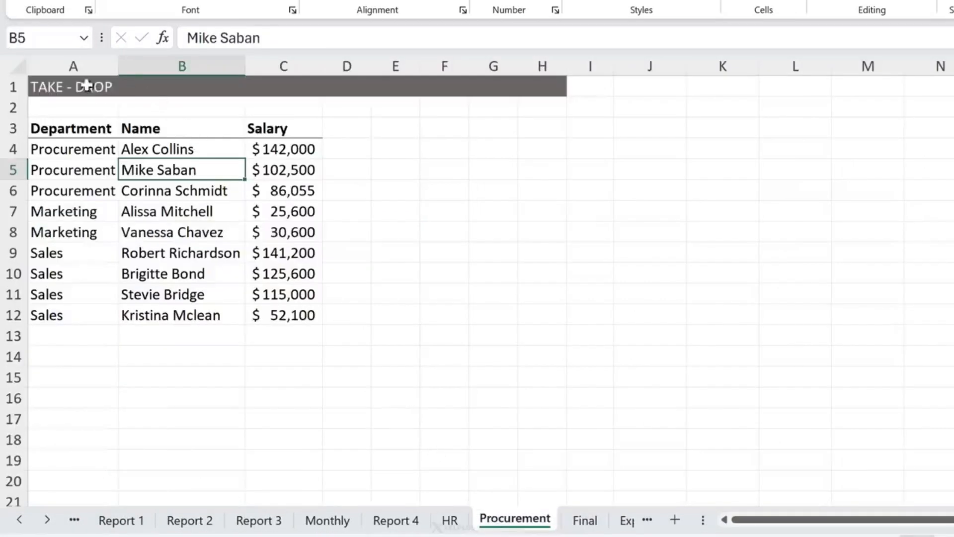
click(60, 40)
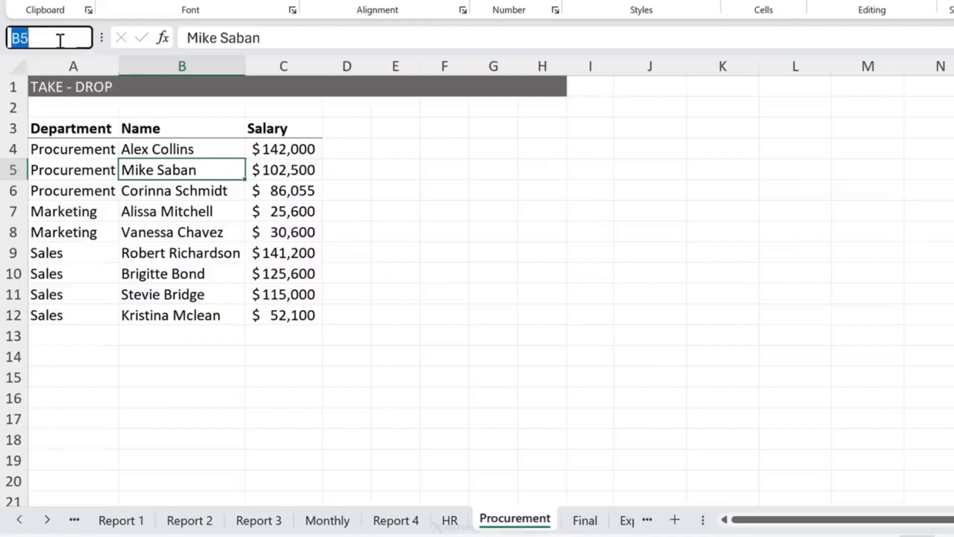
text(bookrep)
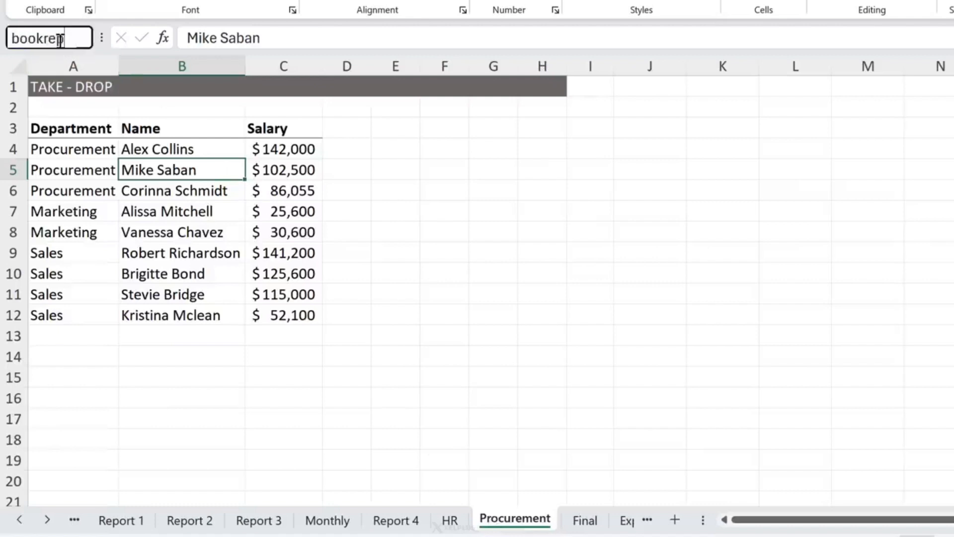
text(ort)
key(Return)
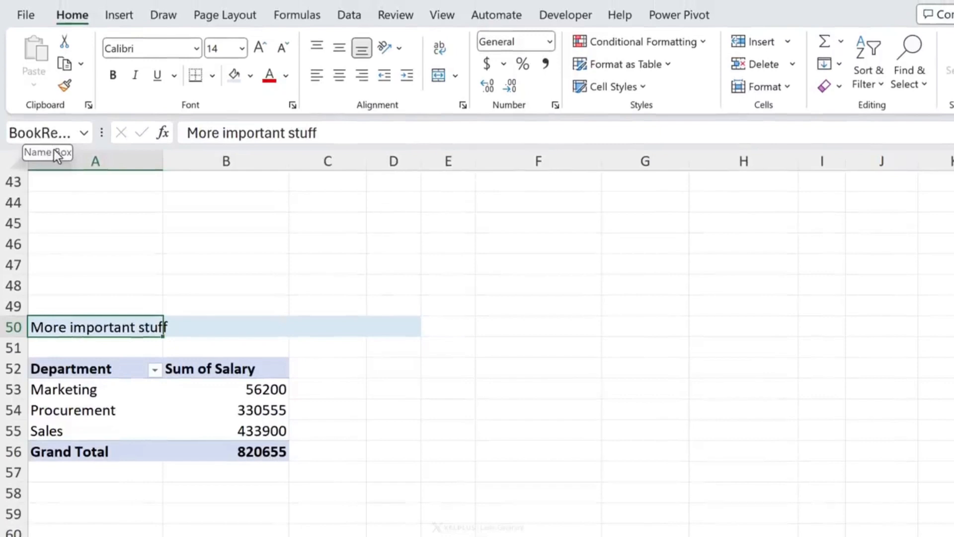
- Delete the defined name BookReport in the Name Manager and close the manager
click(297, 17)
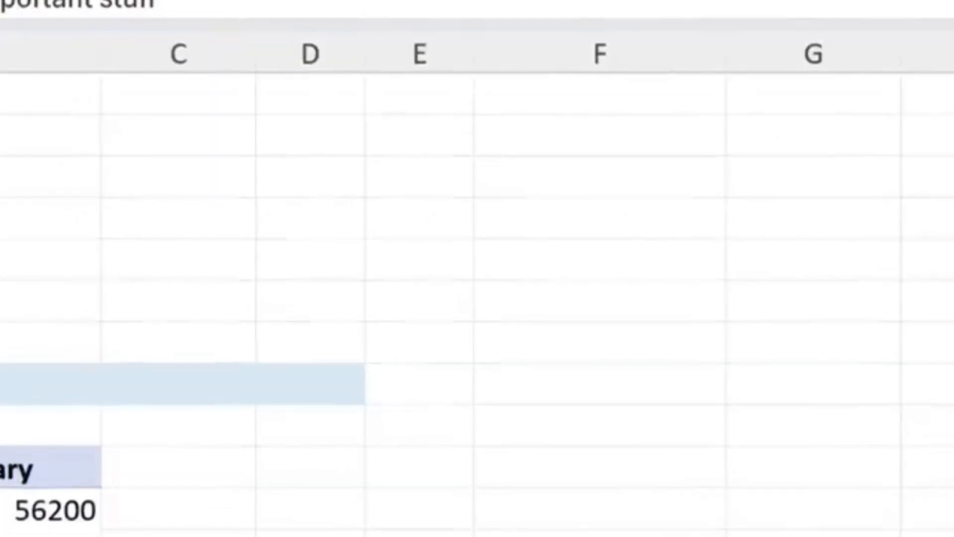
key(ctrl+F3)
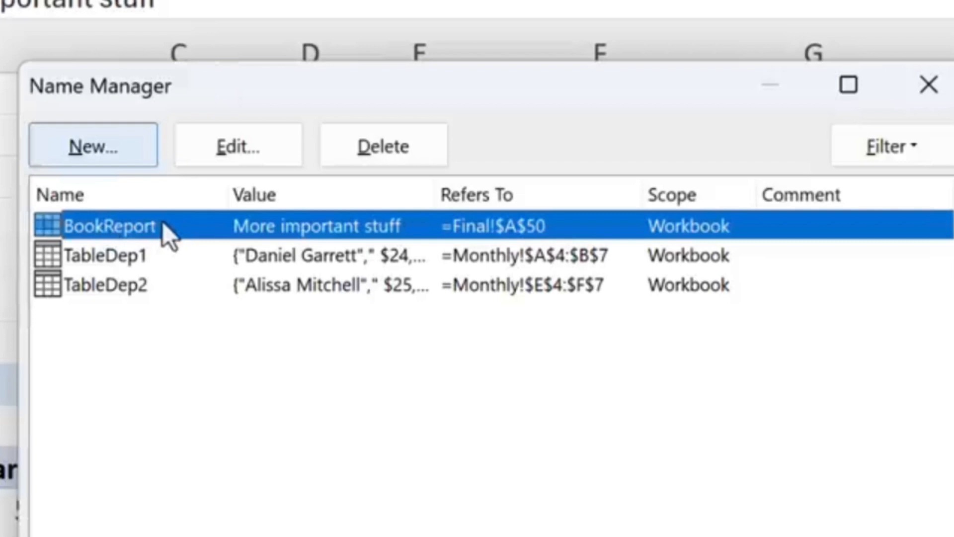
click(341, 157)
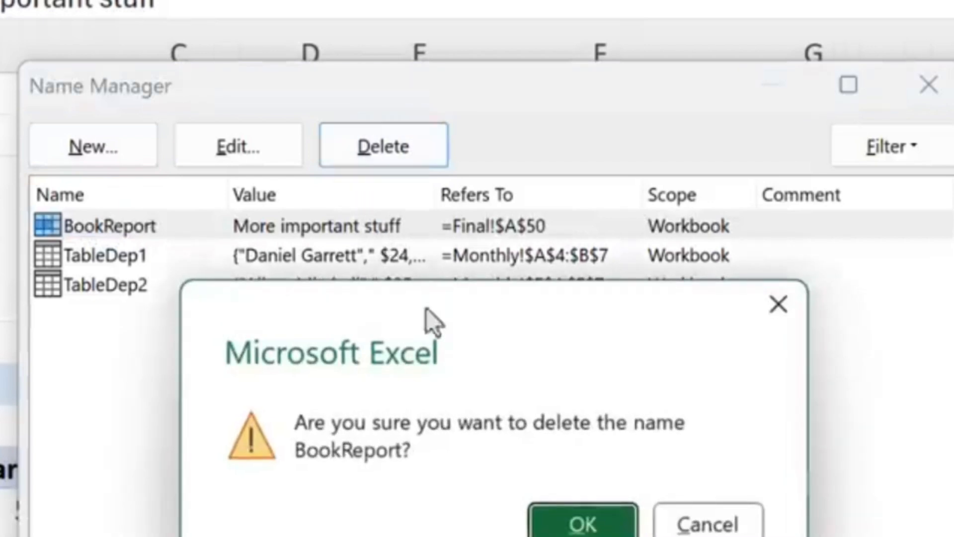
click(560, 522)
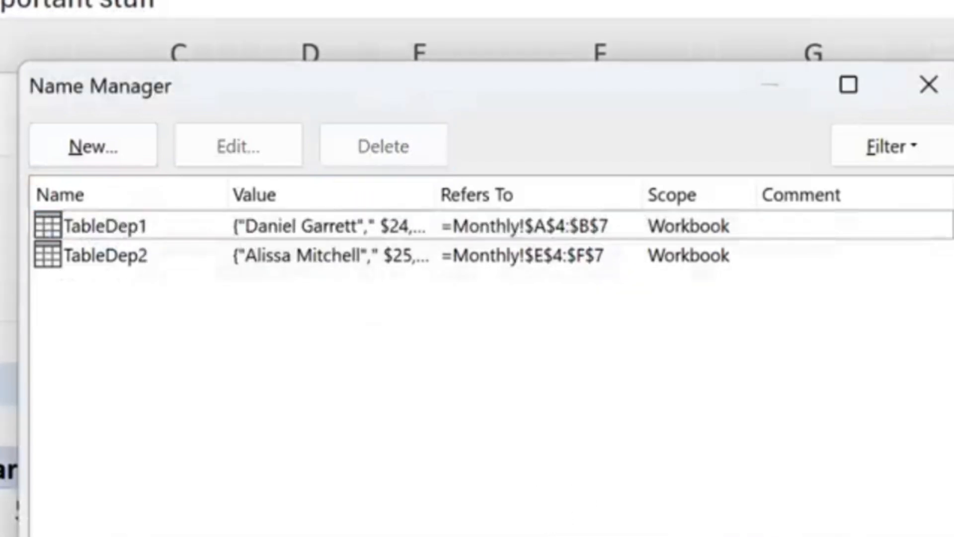
click(895, 535)
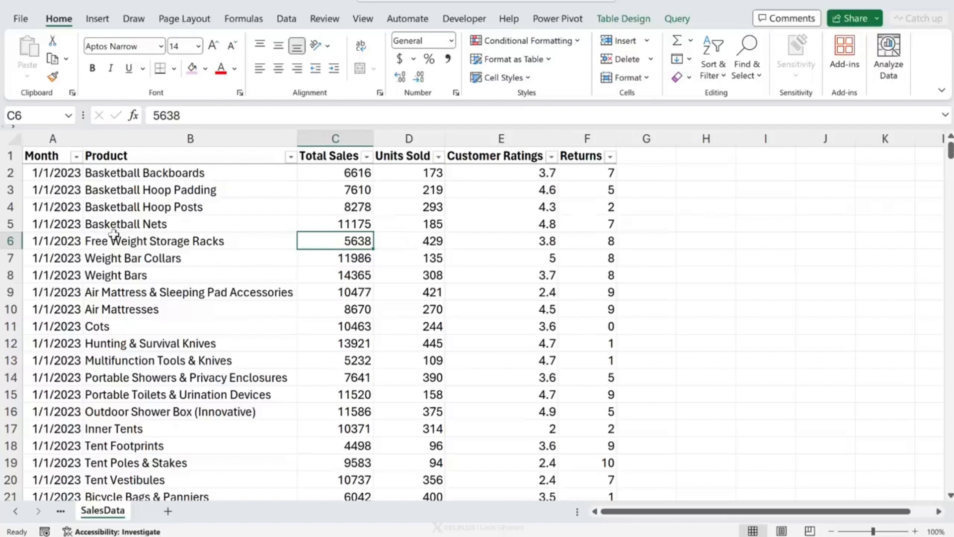
- Examine the SalesData table, checking the monthly rows and the Customer Ratings, Product and Returns columns
click(63, 225)
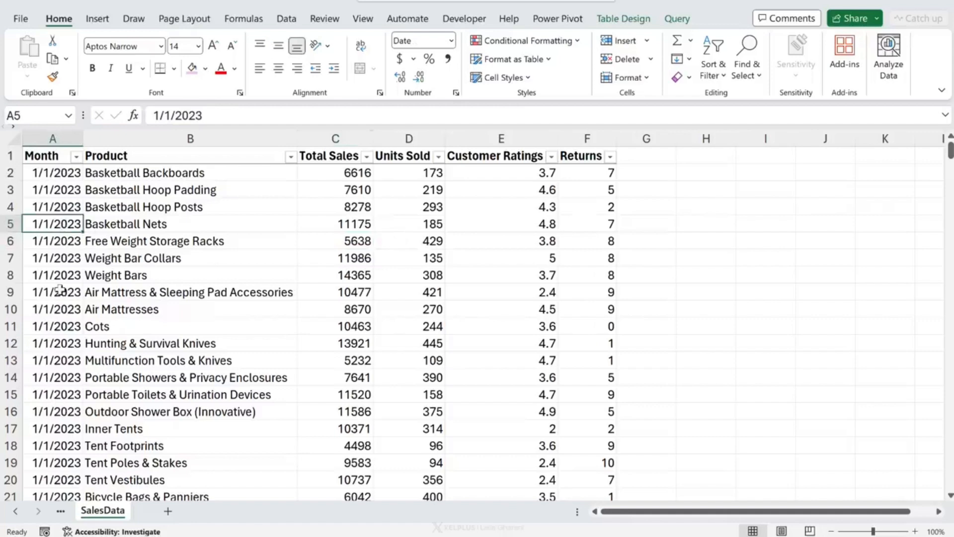
scroll(52, 320, down, 11)
scroll(55, 320, down, 6)
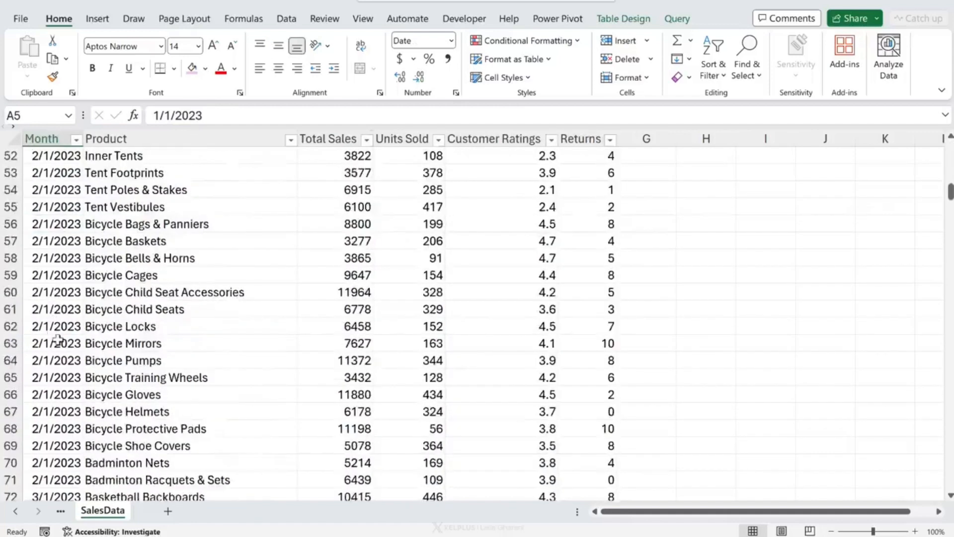
scroll(57, 333, up, 13)
scroll(79, 298, up, 2)
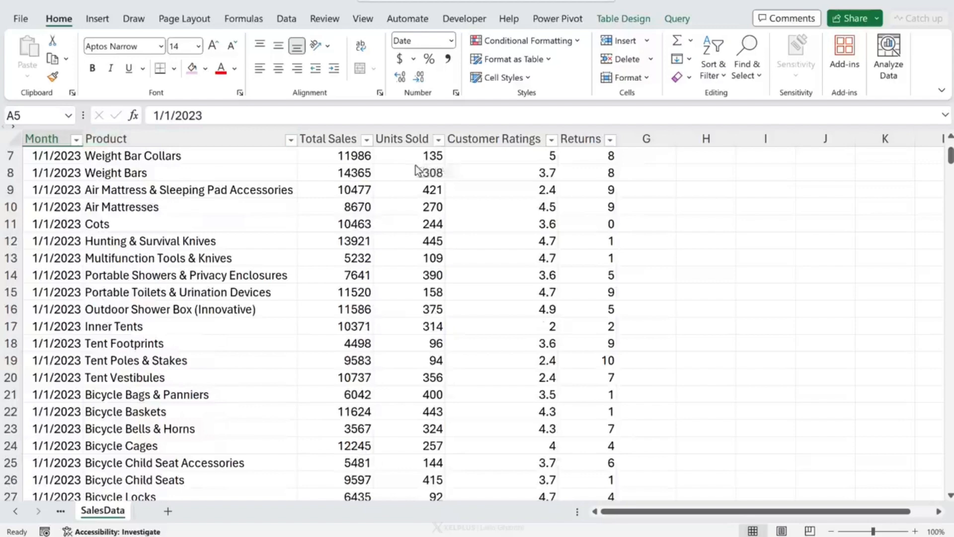
click(502, 174)
scroll(517, 255, up, 2)
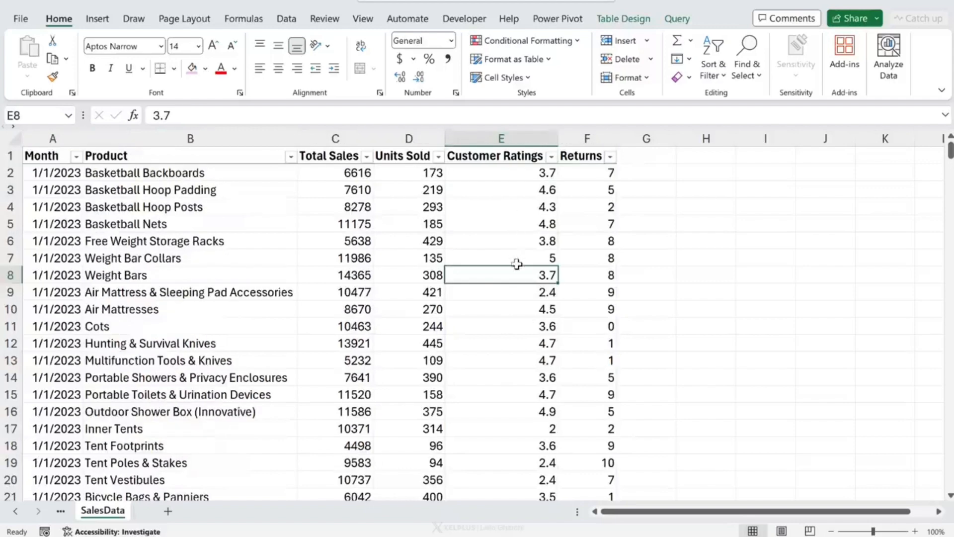
click(512, 226)
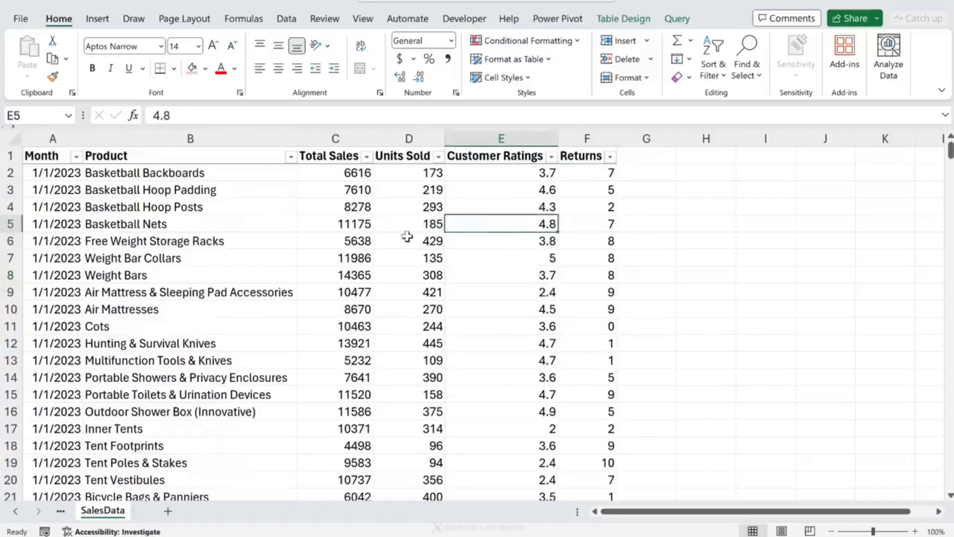
click(199, 231)
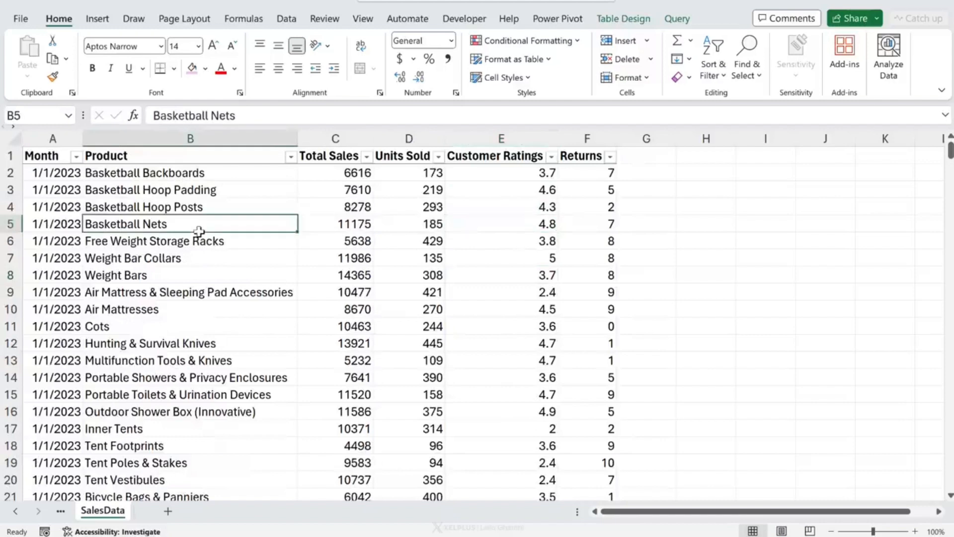
click(575, 239)
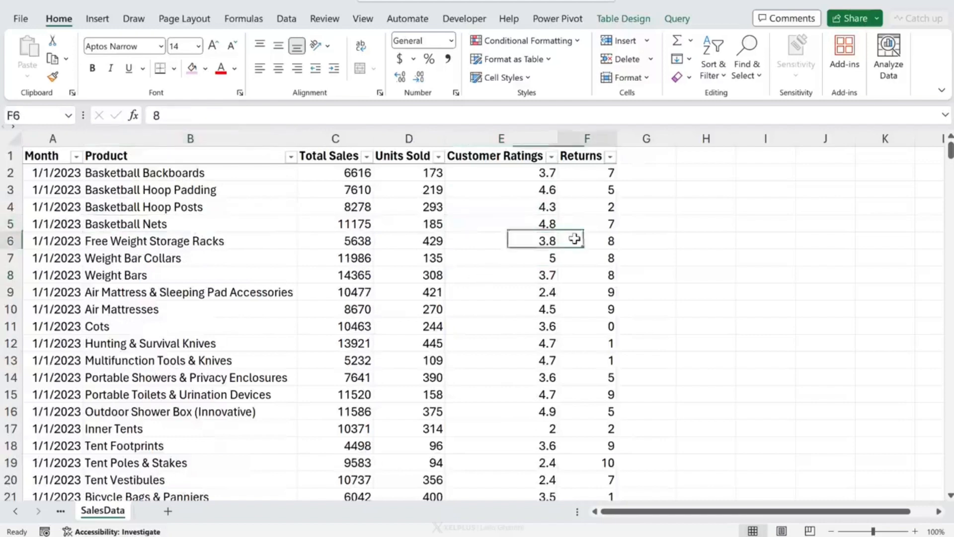
- Review the Customer Ratings of the first SalesData rows, then the Units Sold and Product entries of the Basketball Hoop Posts row
key(Left)
key(ctrl+Up)
key(Down)
key(Down)
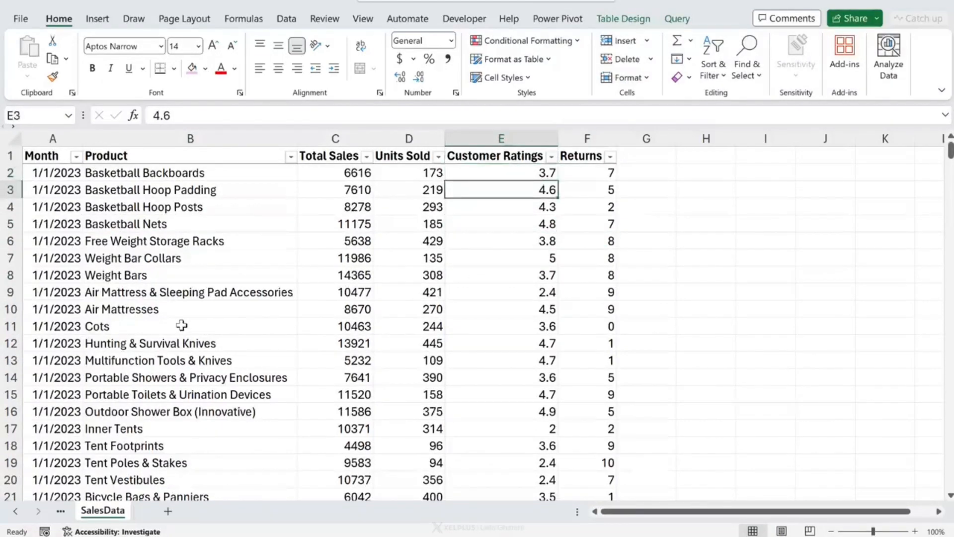
key(Down)
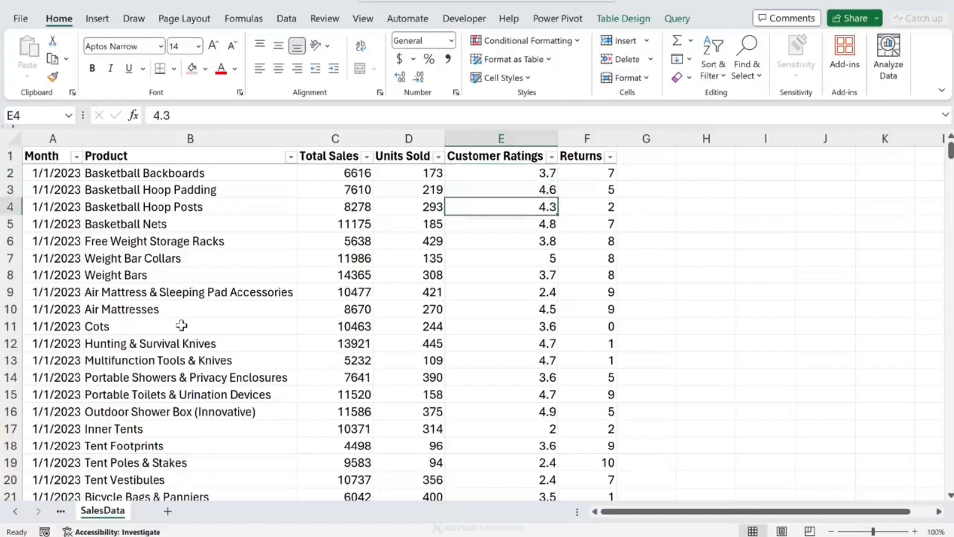
key(Left)
key(Left)
key(Left)
key(Left)
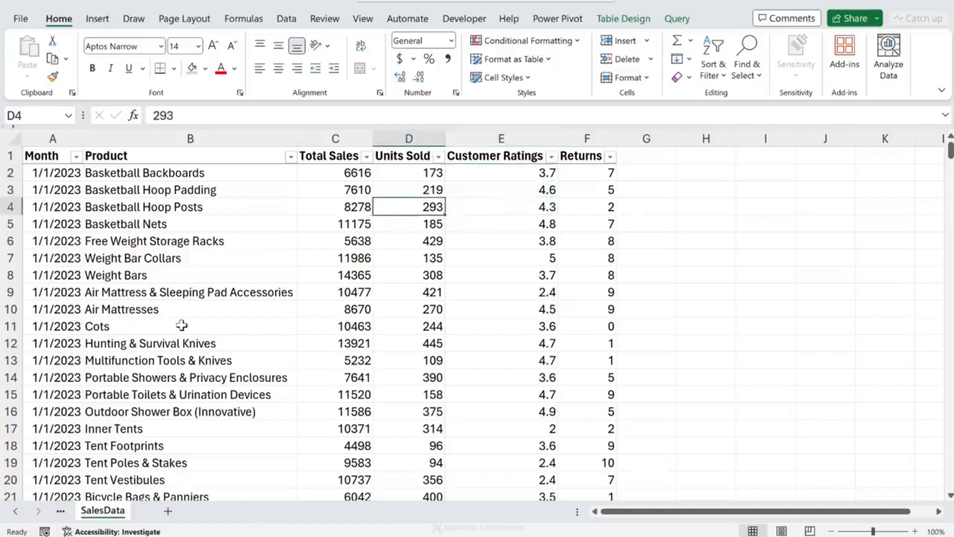
key(Right)
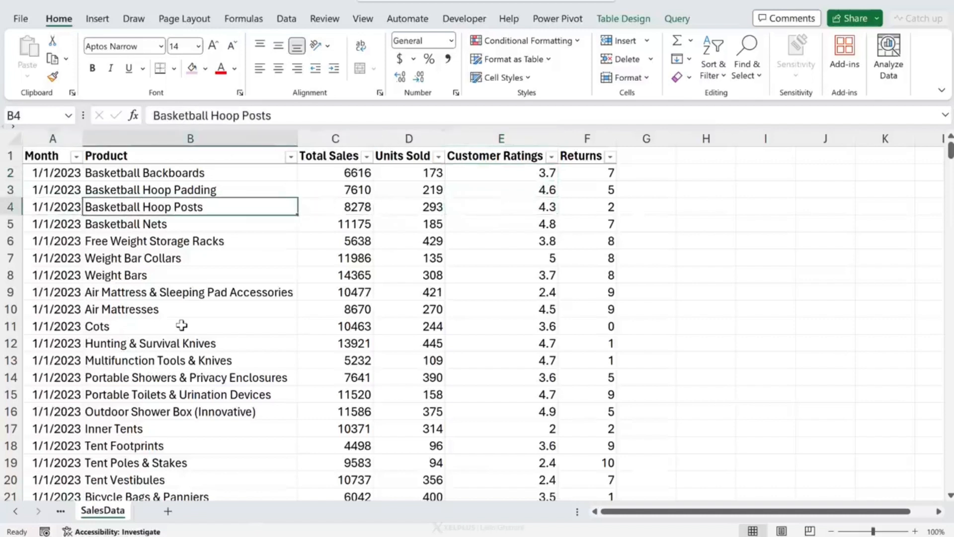
key(Right)
key(Right)
key(Right)
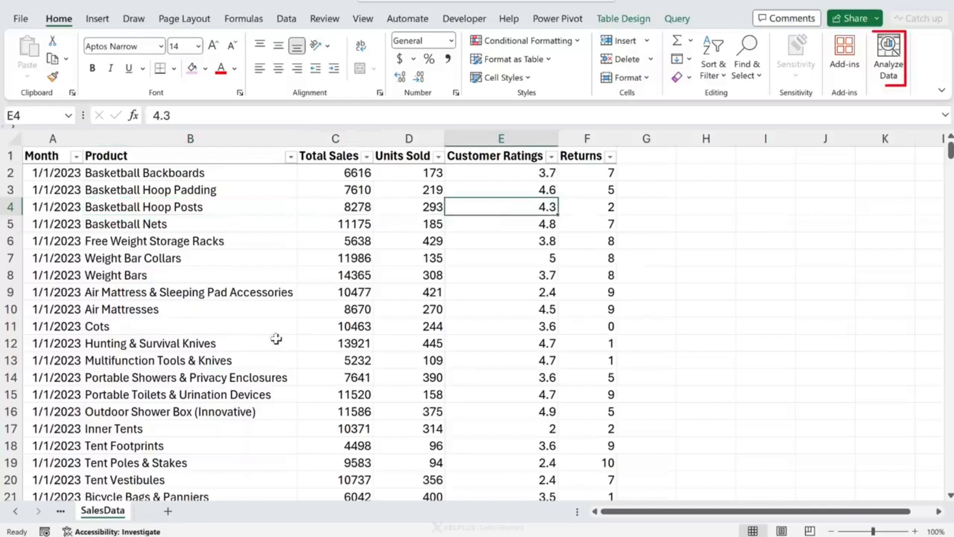
- Run Analyze Data on the SalesData table and look through the suggested questions and insights
click(881, 76)
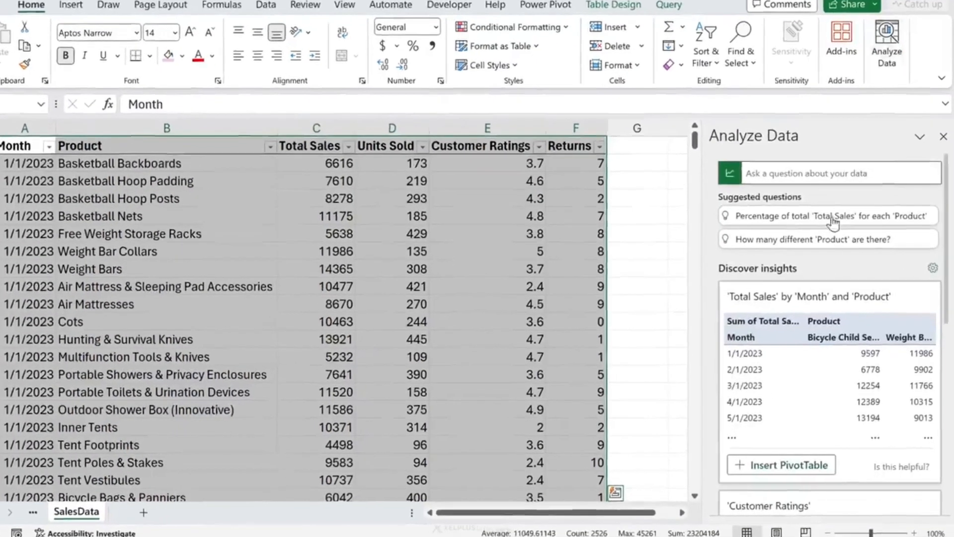
scroll(816, 236, down, 10)
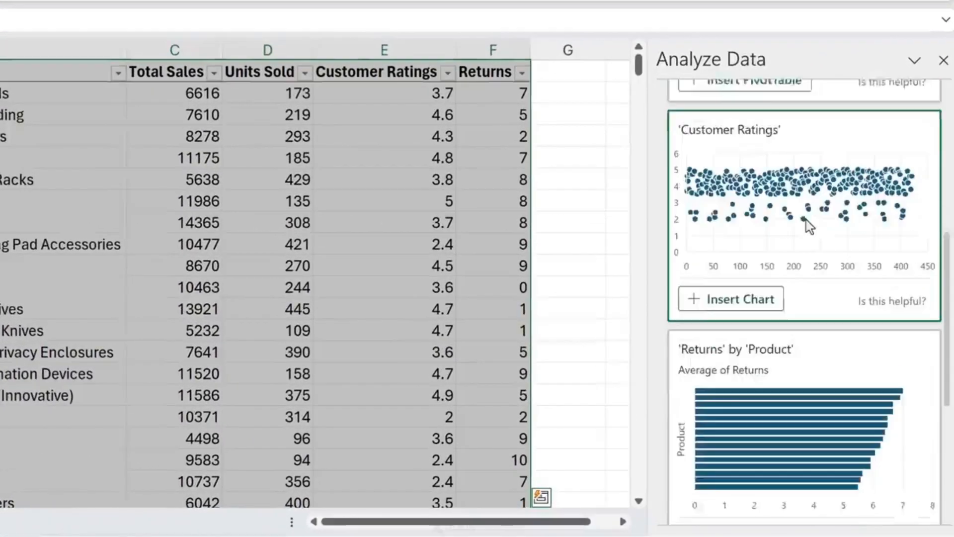
scroll(801, 234, up, 10)
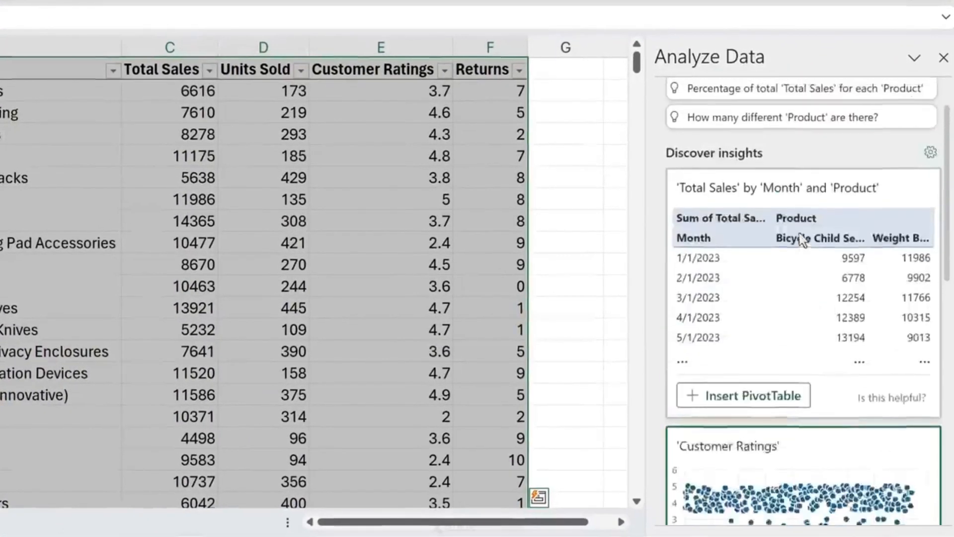
- Ask Analyze Data the question "give me 5 products with lowest customer ratings"
click(737, 106)
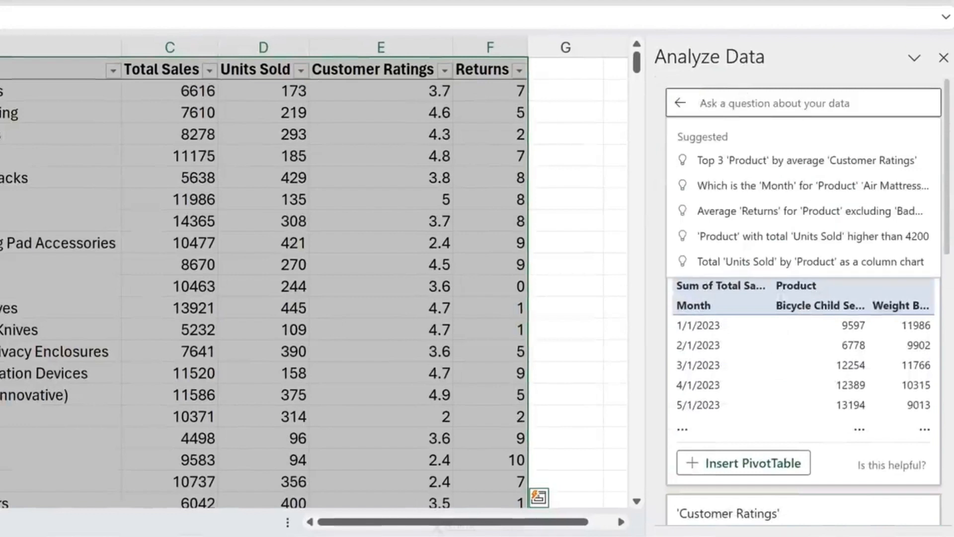
text(give me 5)
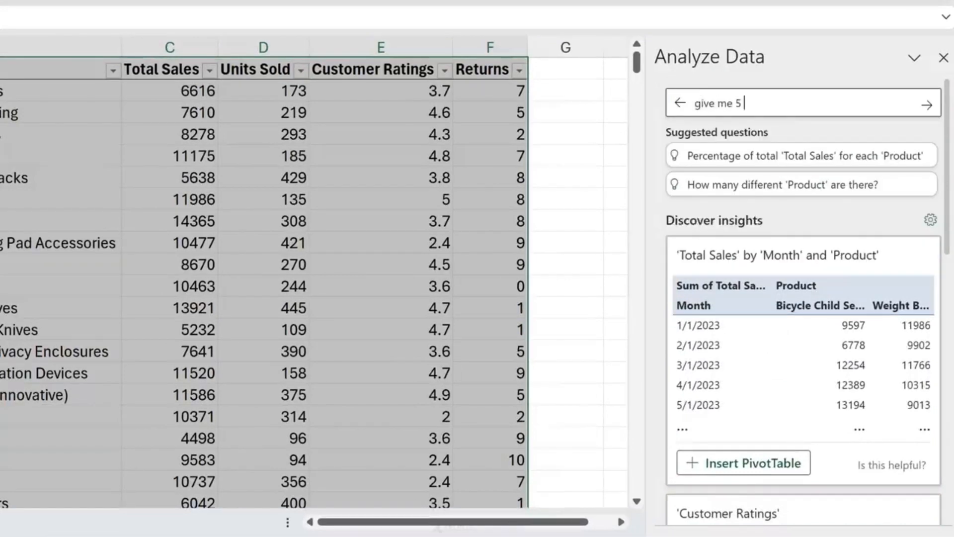
text( products with lowest cus)
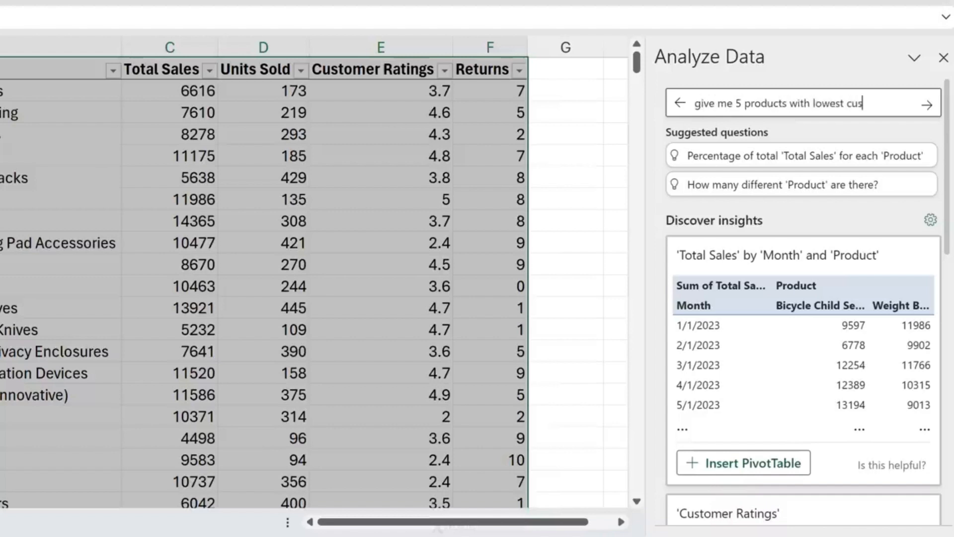
text(tomer ratings)
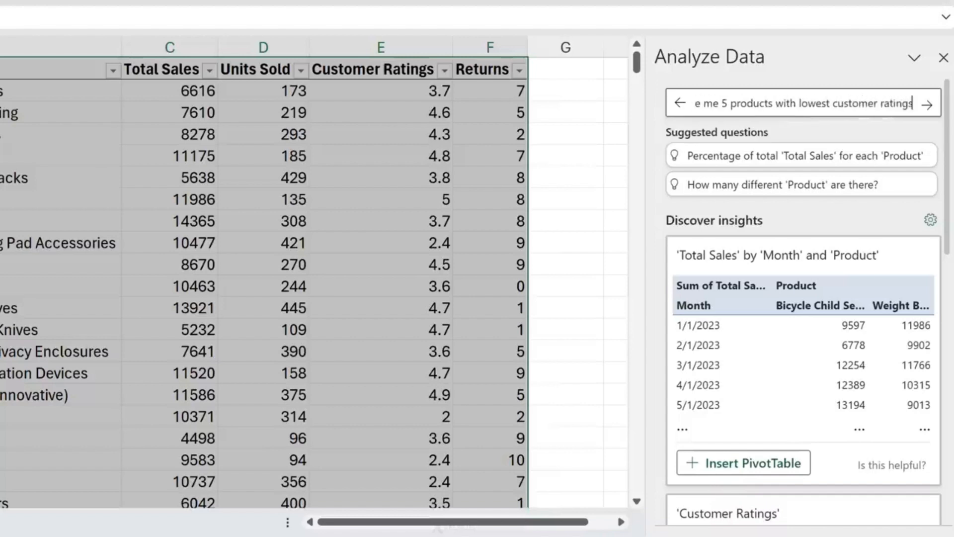
key(Return)
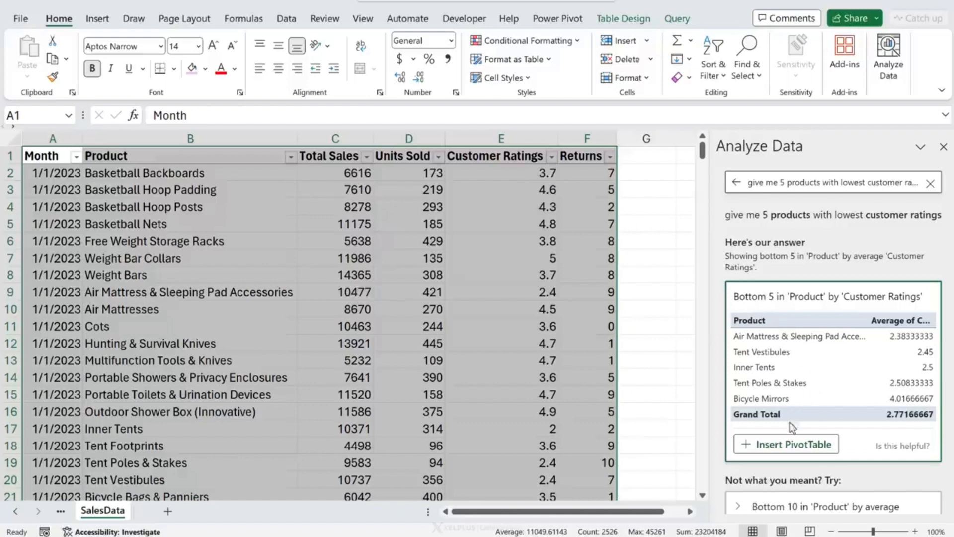
- Insert the bottom-5 products answer as a PivotTable and autofit columns C and D to their contents
click(784, 447)
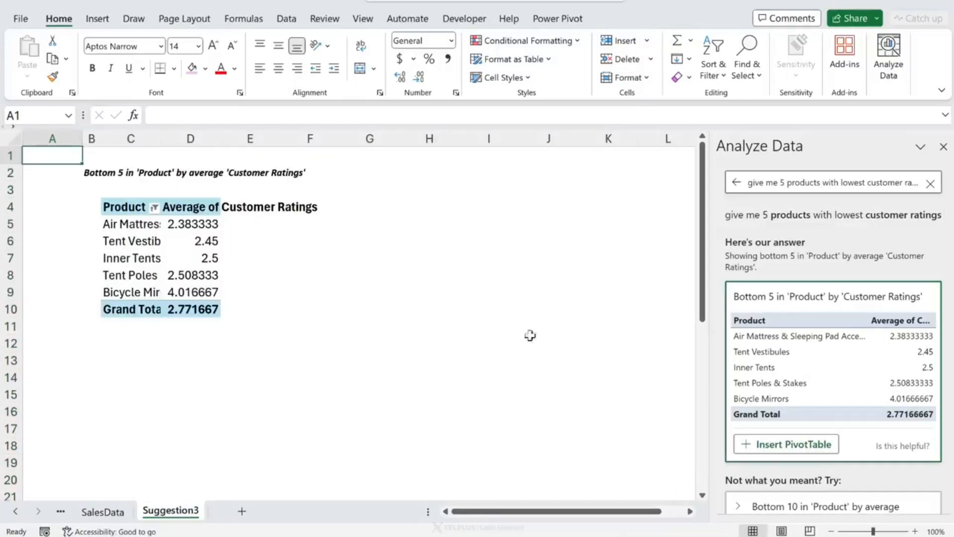
click(167, 140)
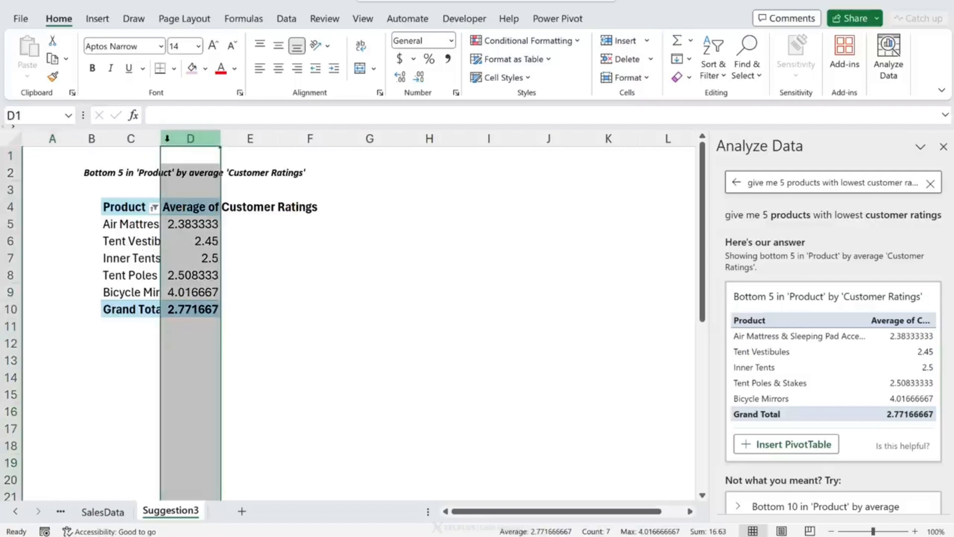
double_click(161, 139)
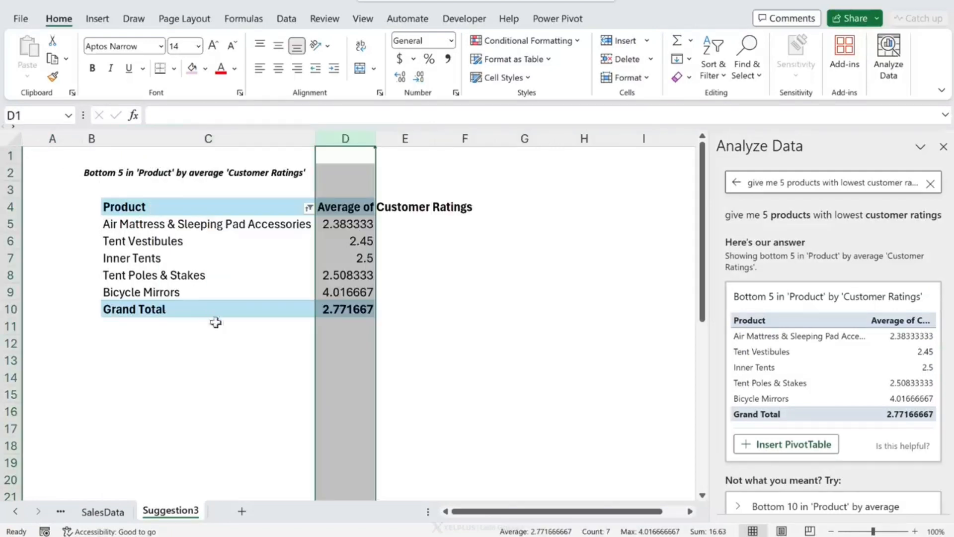
double_click(376, 141)
- Show the PivotTable's field list, enlarge it until all fields and areas are readable, and move it beside the PivotTable
click(388, 229)
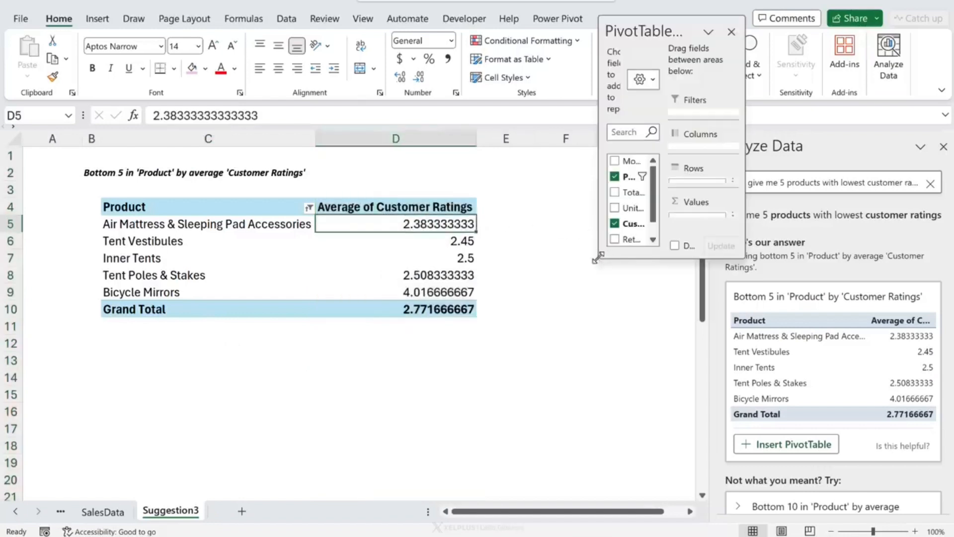
drag(601, 257, 496, 389)
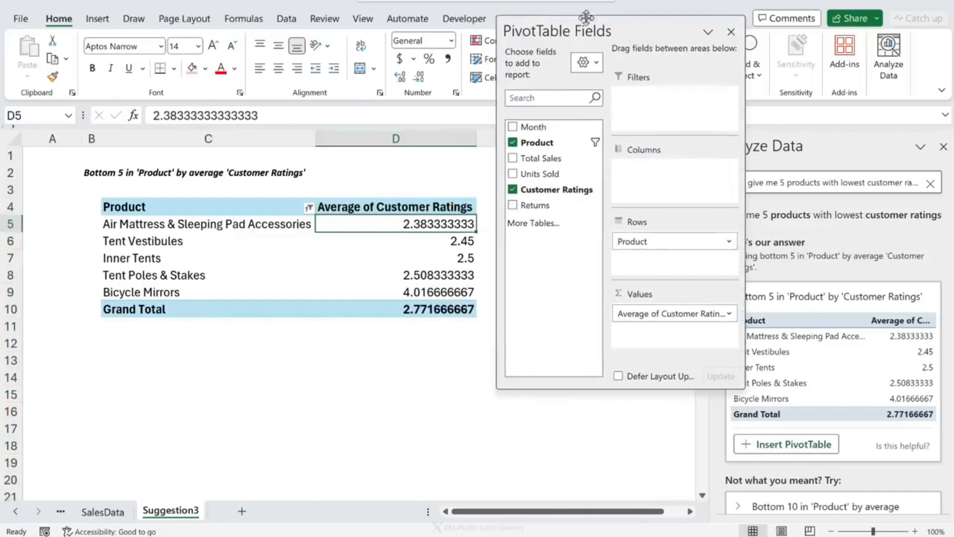
drag(582, 30, 626, 135)
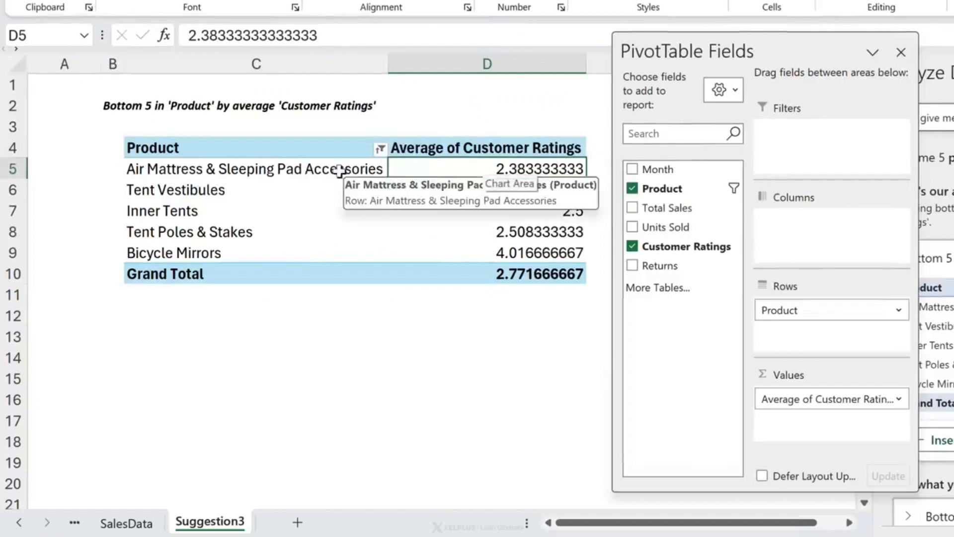
- Drill down into the Air Mattress & Sleeping Pad Accessories average to list its source records, and select the Month dates A2:A13
double_click(443, 170)
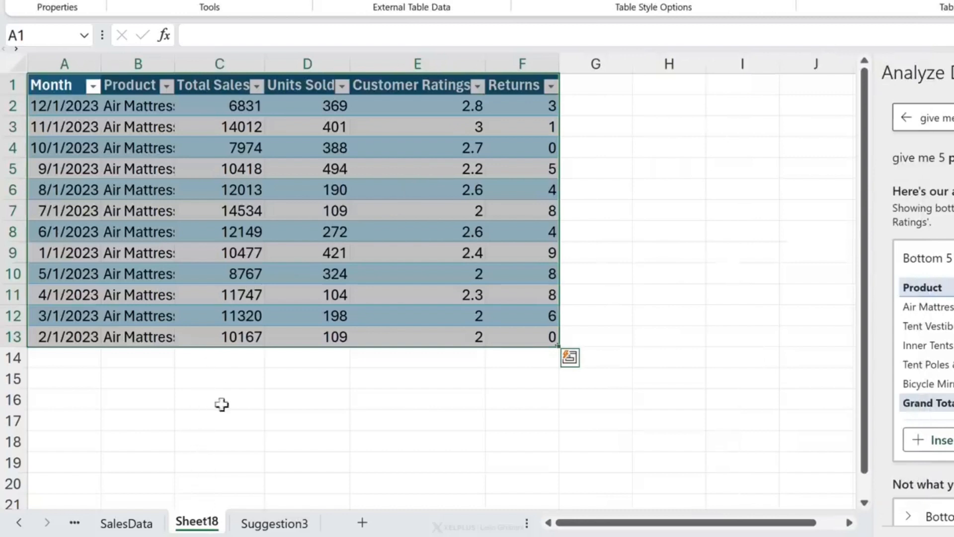
click(131, 130)
drag(66, 105, 32, 335)
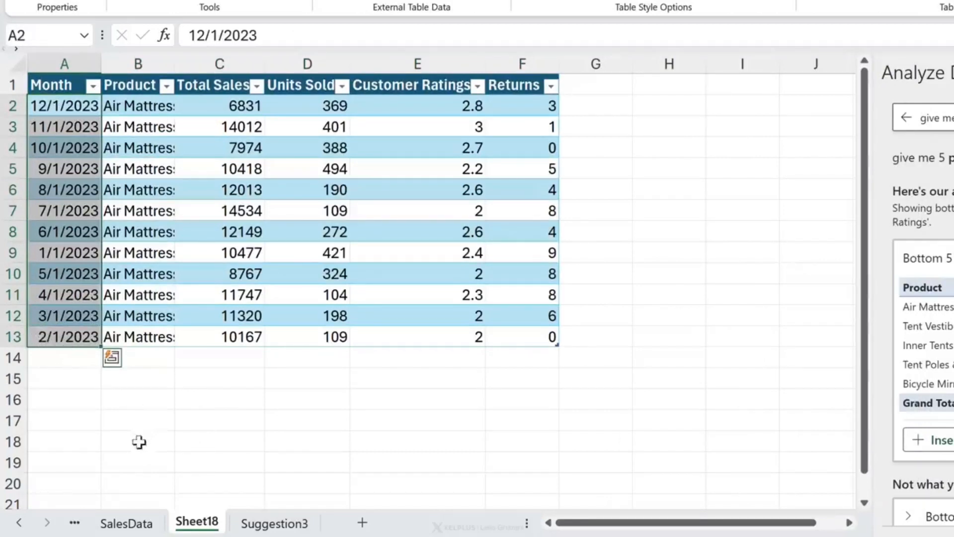
- Return to the SalesData sheet and select cell E6 in the Customer Ratings column
click(132, 524)
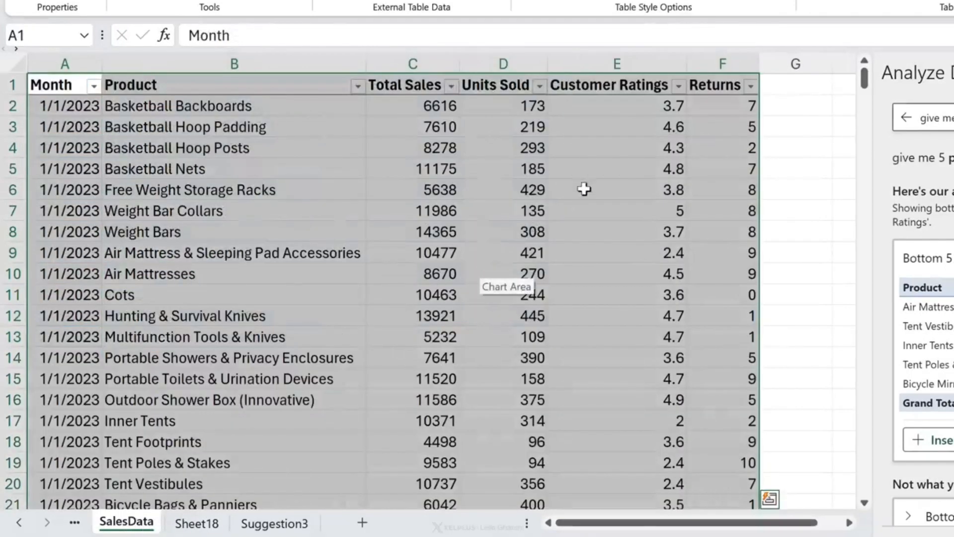
click(638, 195)
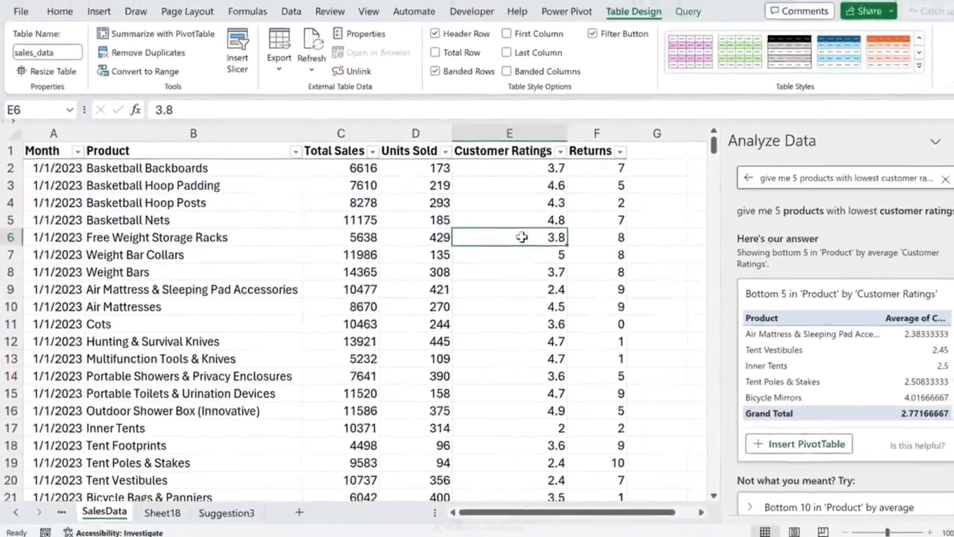
click(60, 18)
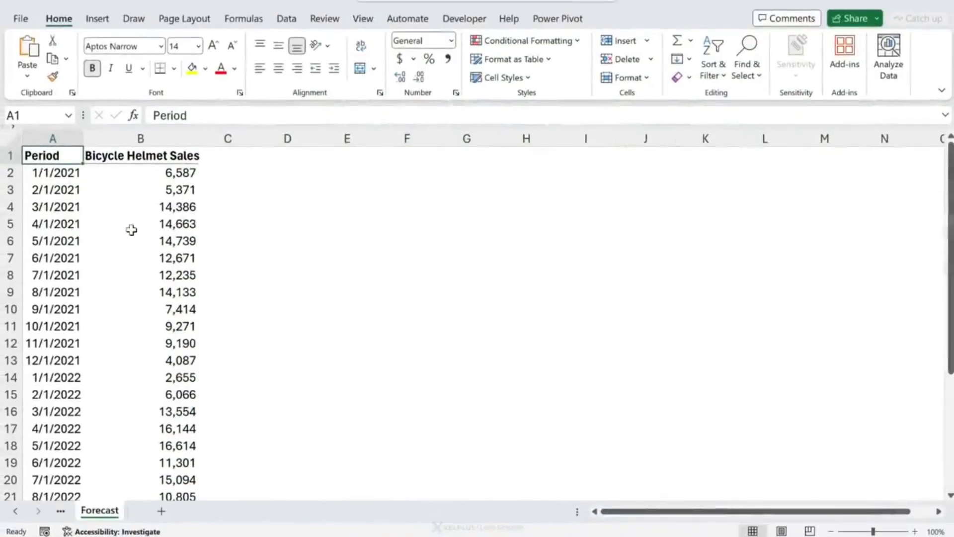
- Examine the monthly Bicycle Helmet Sales on the Forecast sheet, from the first to the last period and the empty cells beneath
click(141, 230)
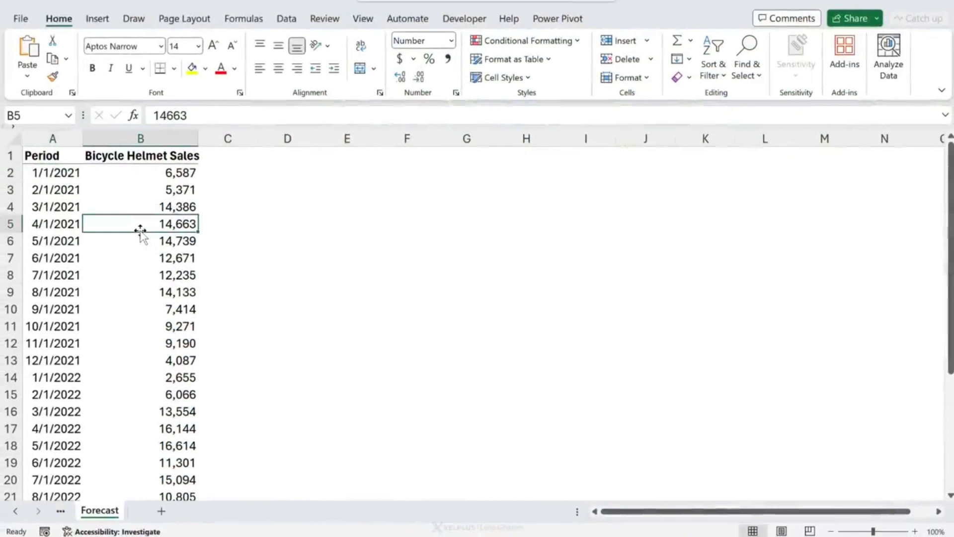
scroll(139, 229, down, 8)
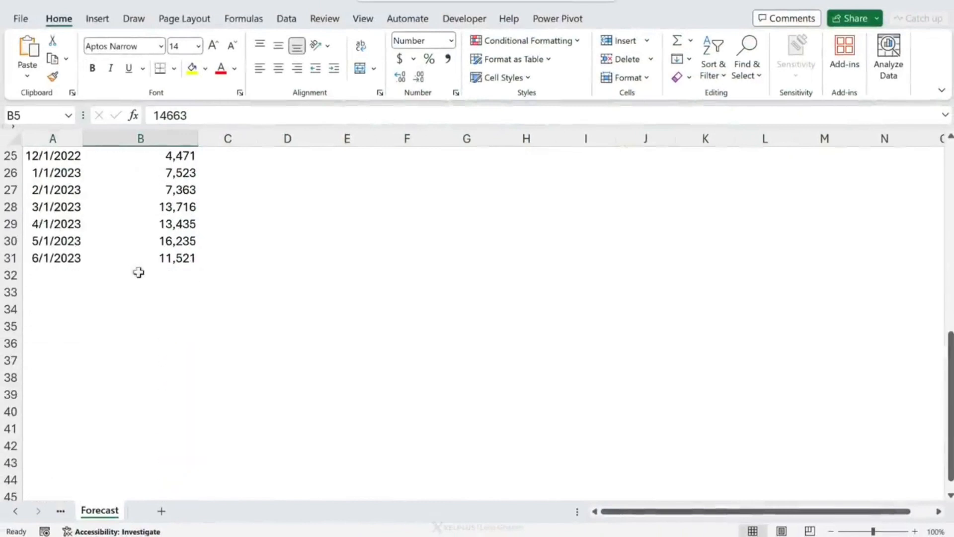
drag(139, 273, 136, 383)
scroll(127, 344, up, 4)
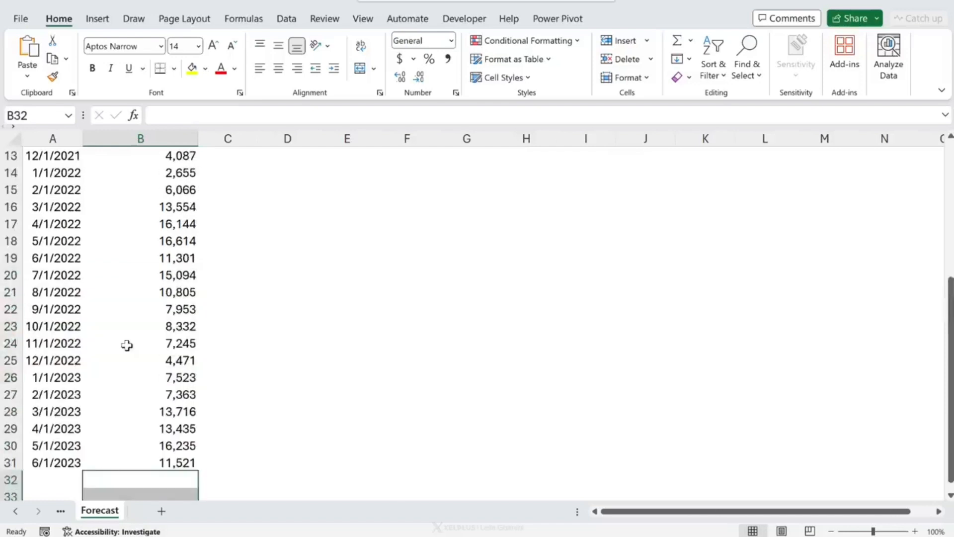
scroll(126, 344, up, 4)
click(124, 206)
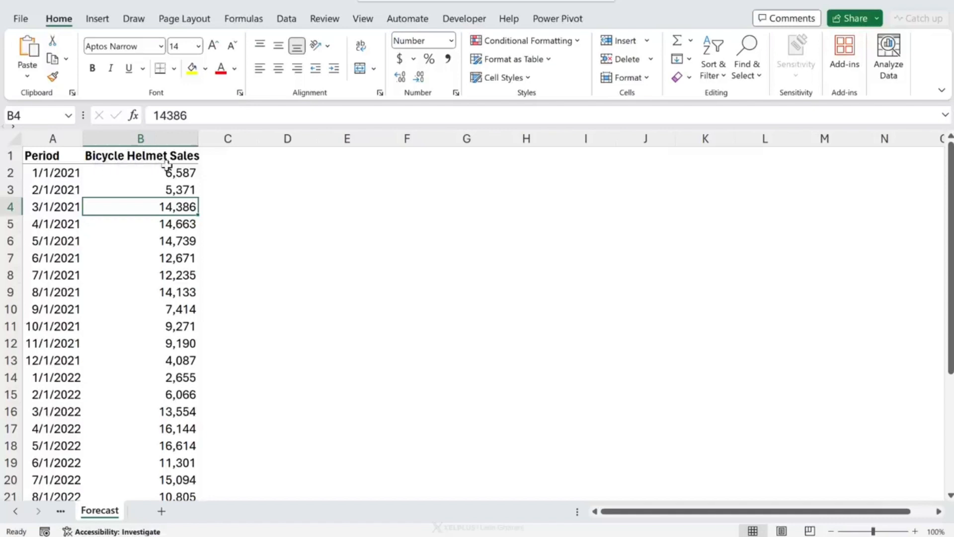
click(143, 173)
click(69, 176)
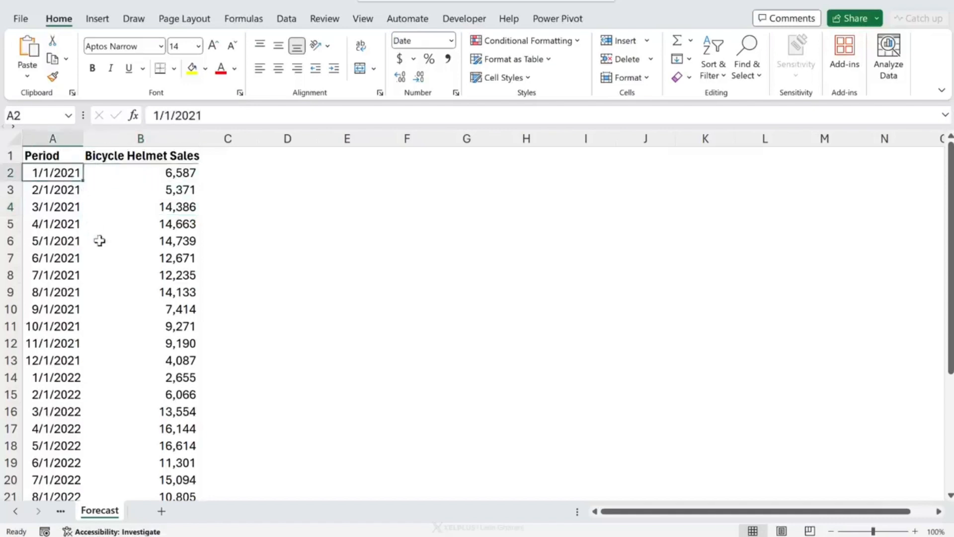
scroll(100, 240, down, 8)
click(63, 259)
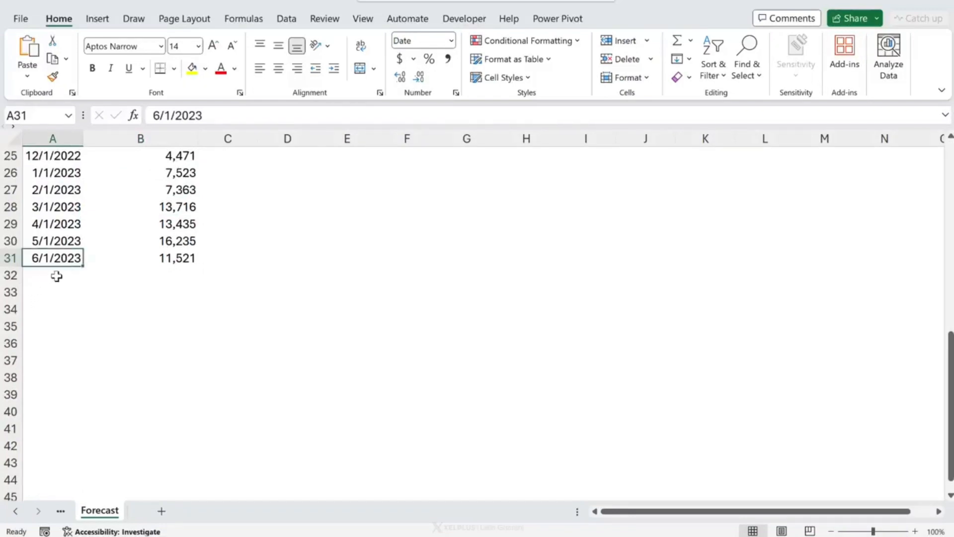
click(158, 279)
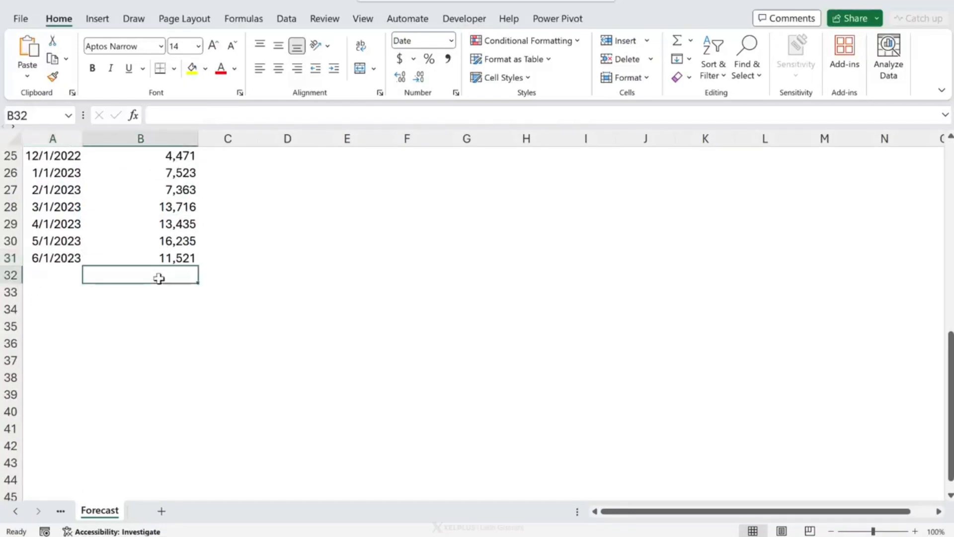
drag(158, 279, 138, 366)
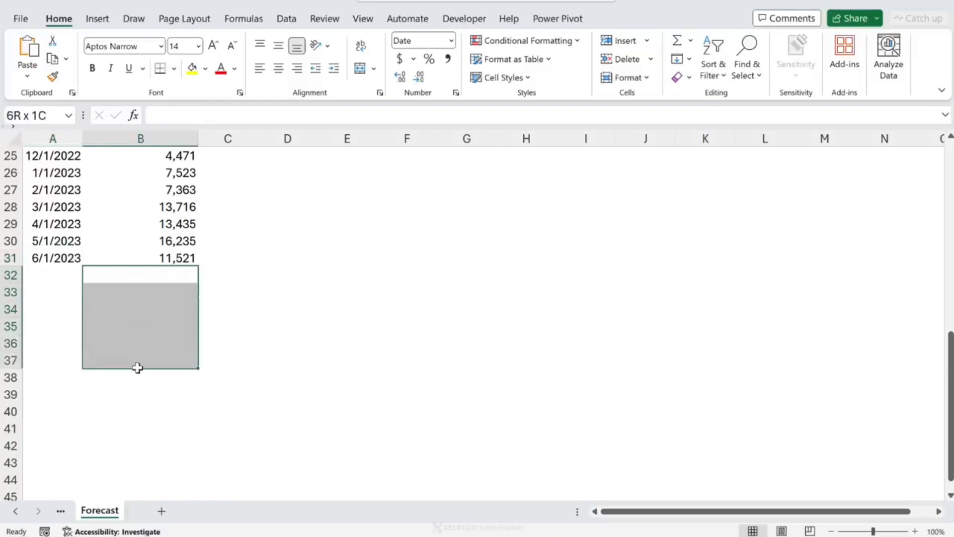
click(138, 367)
scroll(139, 359, up, 8)
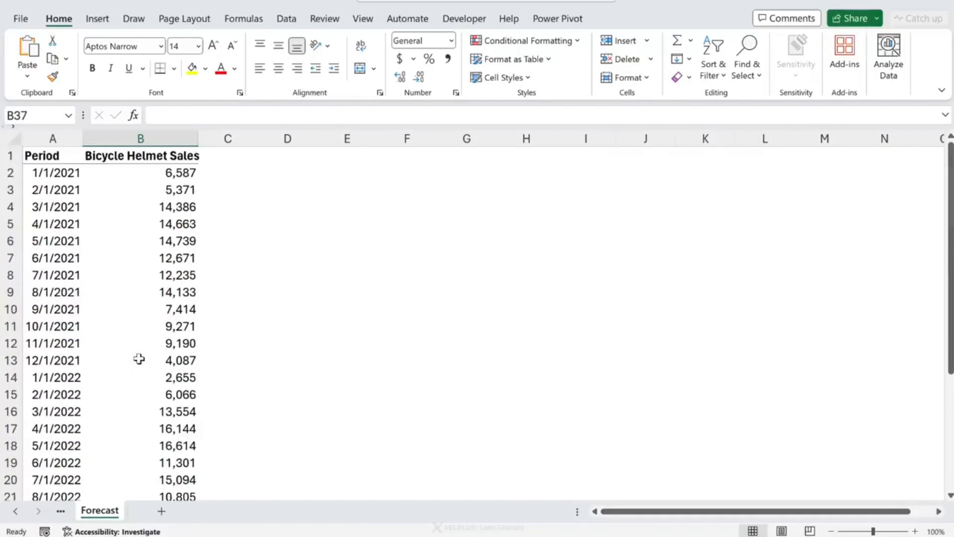
- Start a Forecast Sheet from the whole Period and Bicycle Helmet Sales range, and move its dialog up until the lower settings are visible
click(123, 314)
key(ctrl+a)
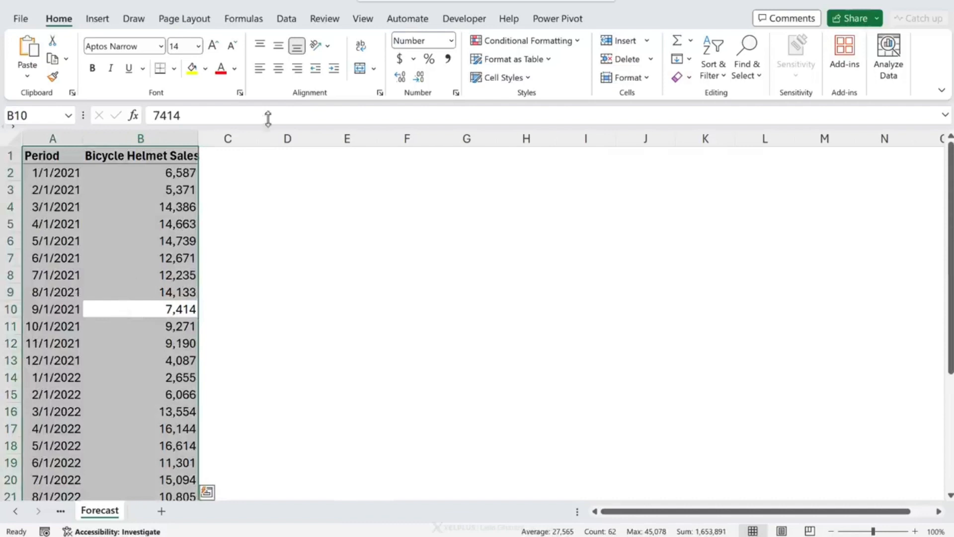
click(285, 19)
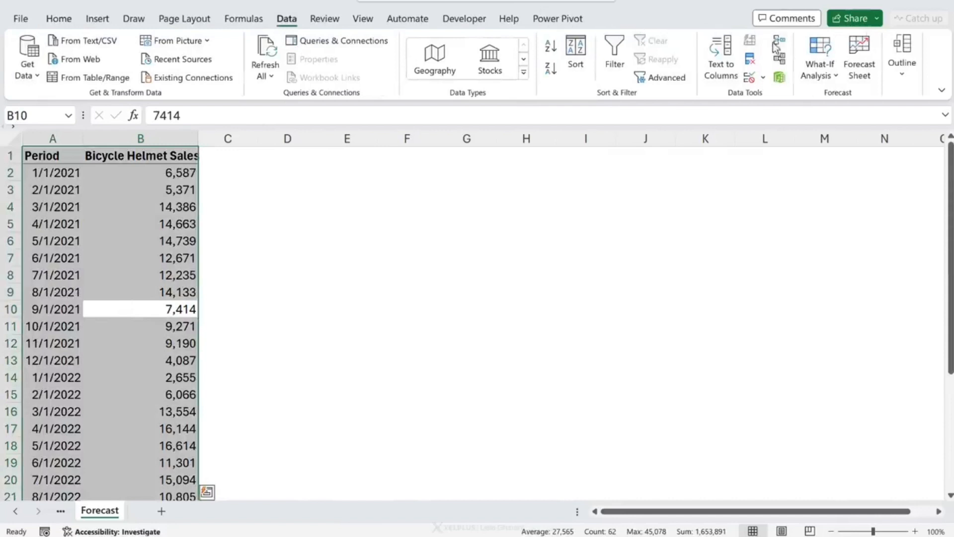
click(849, 74)
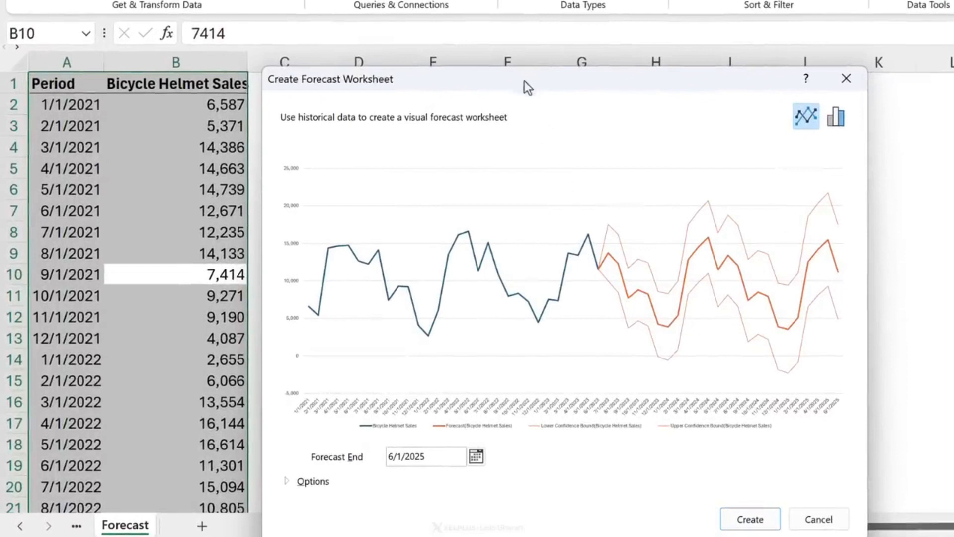
drag(524, 81, 457, 0)
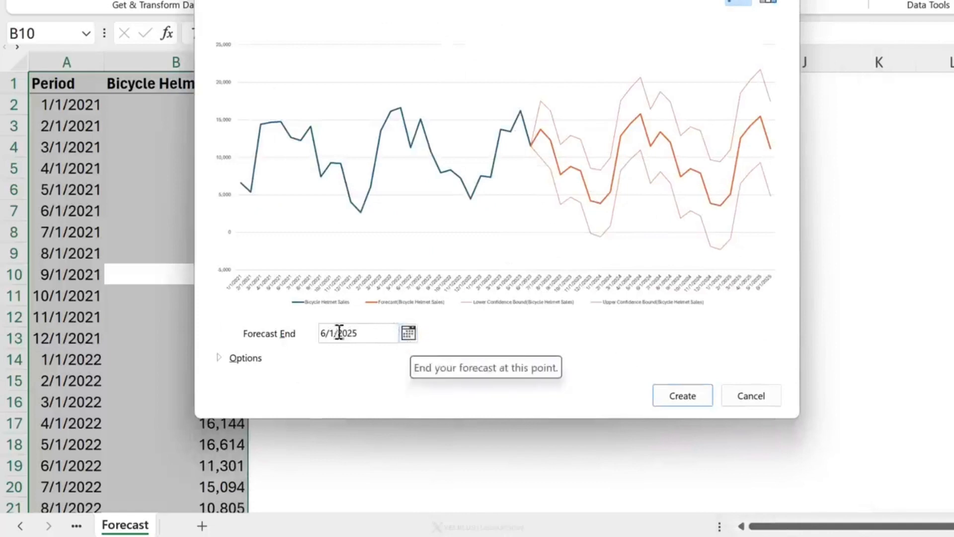
- Set the forecast end to 12/31/2024 and, after showing the forecast options, create the forecast worksheet with their default settings
click(410, 333)
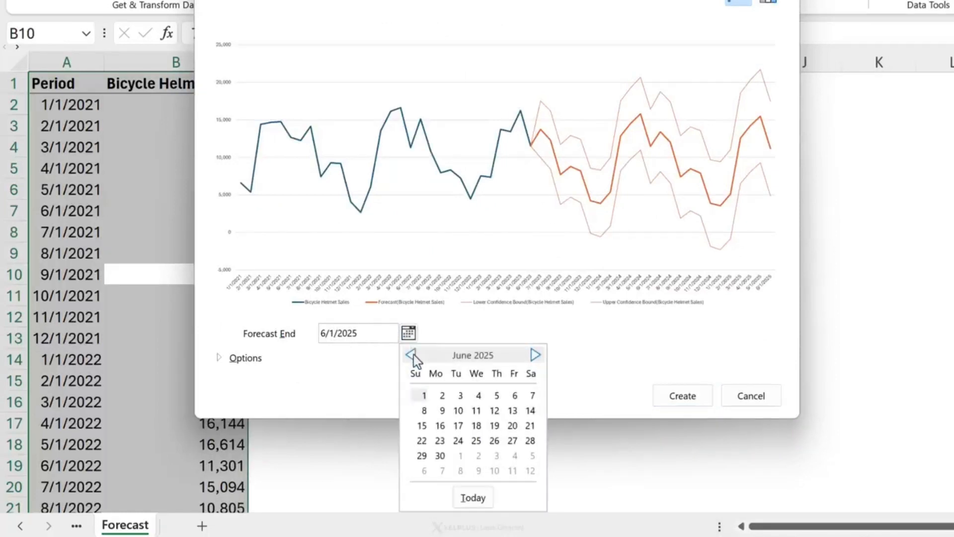
click(414, 354)
click(414, 354)
click(414, 354)
click(414, 354)
click(414, 354)
click(414, 353)
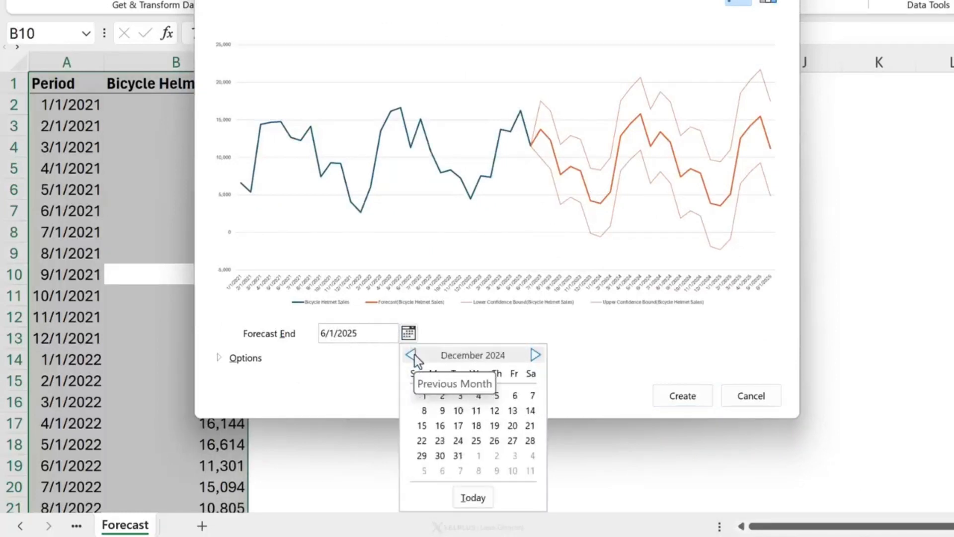
click(415, 354)
click(532, 356)
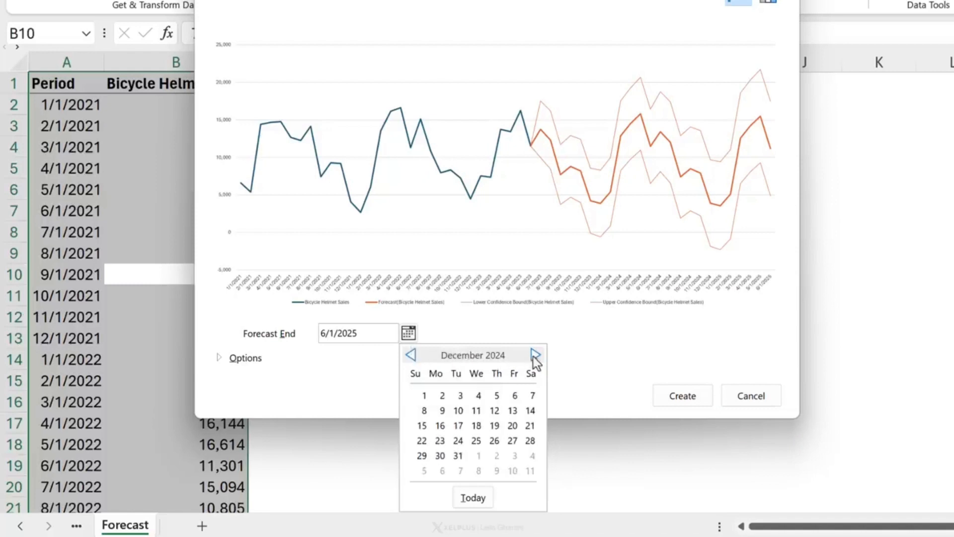
click(456, 456)
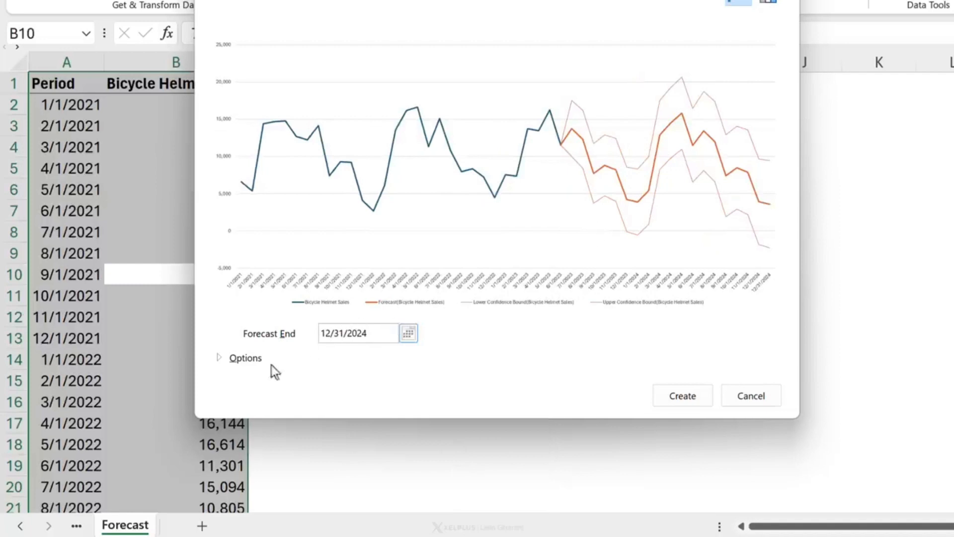
click(218, 359)
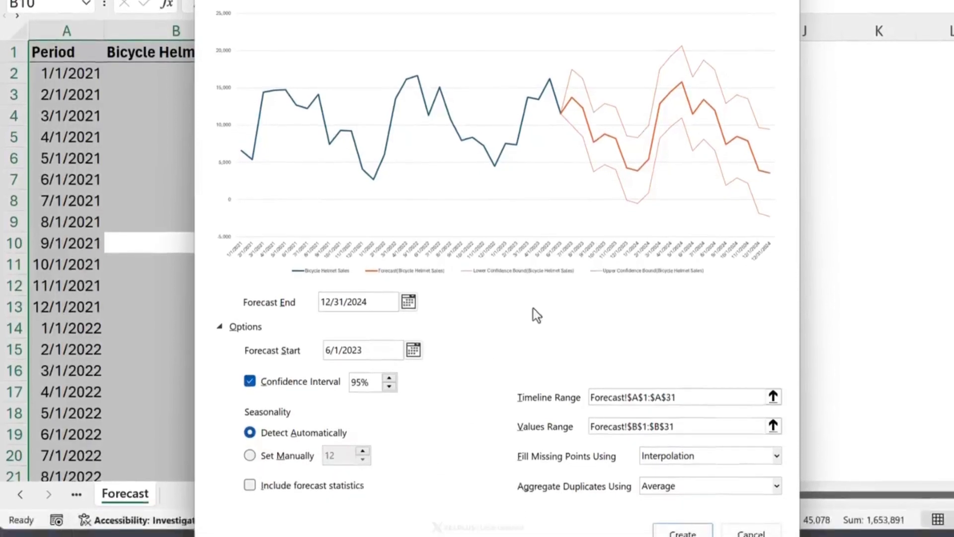
click(672, 530)
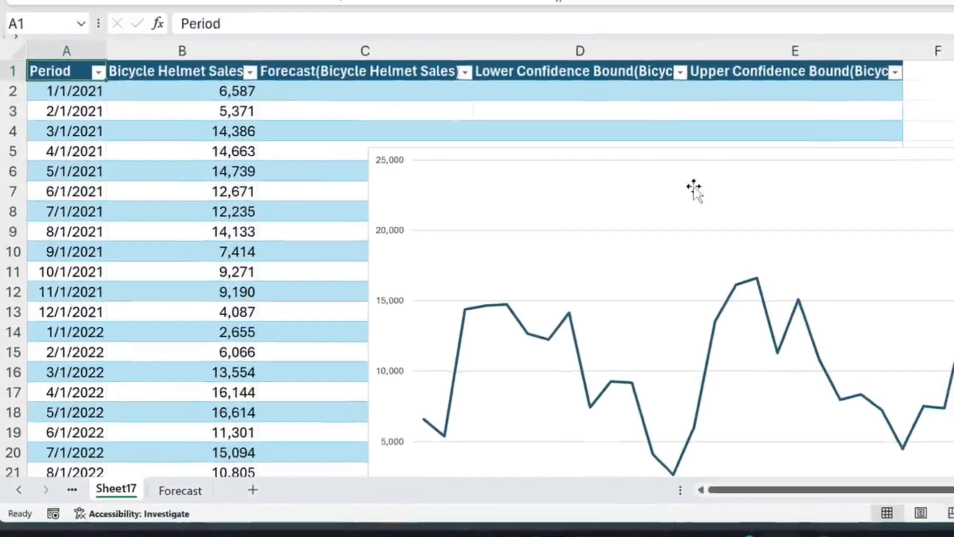
- Reduce the worksheet zoom to 70% and move the forecast chart beside the table so that it no longer covers the data
drag(657, 144, 406, 47)
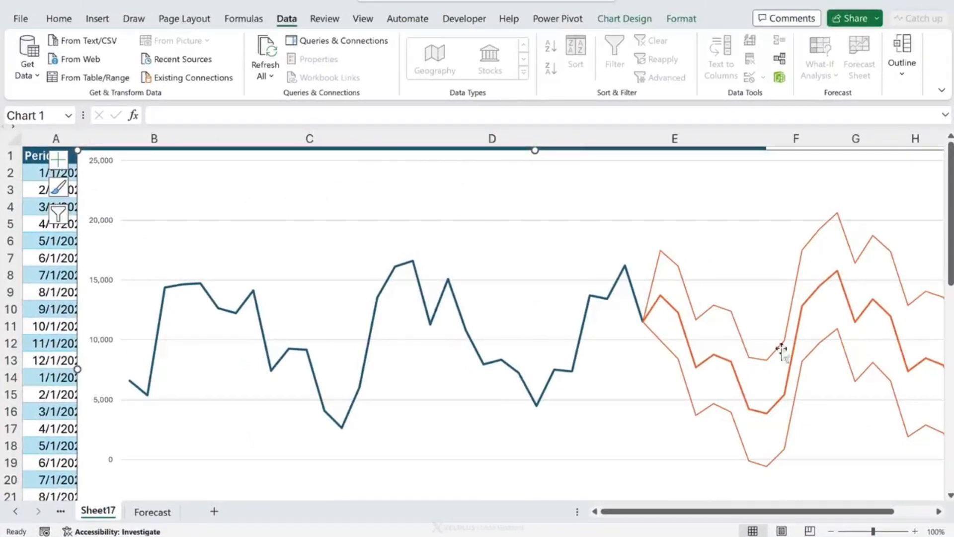
click(835, 531)
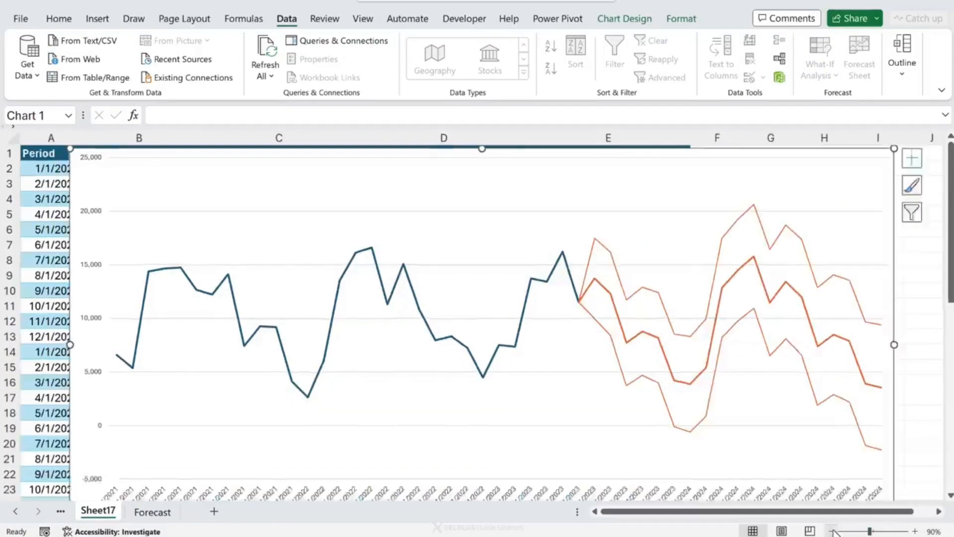
click(835, 531)
click(835, 530)
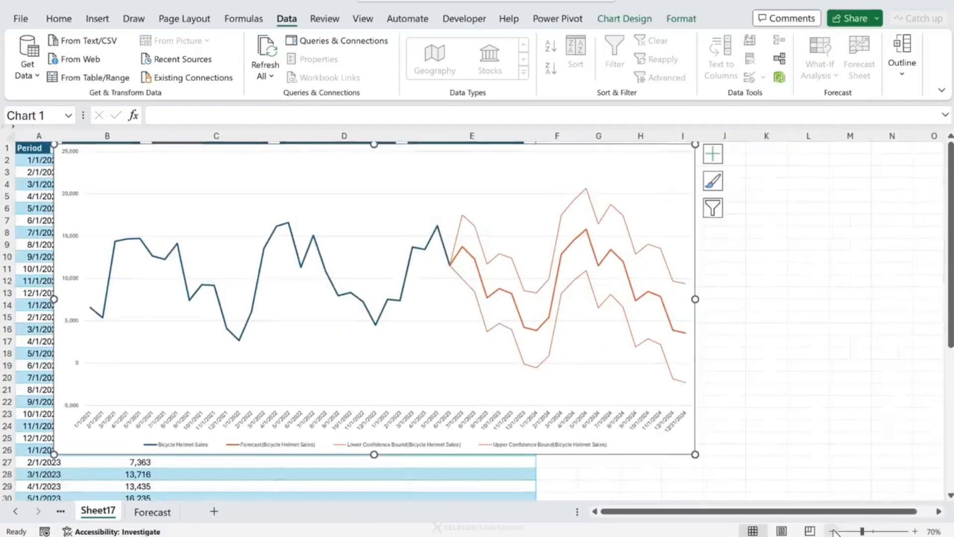
click(450, 164)
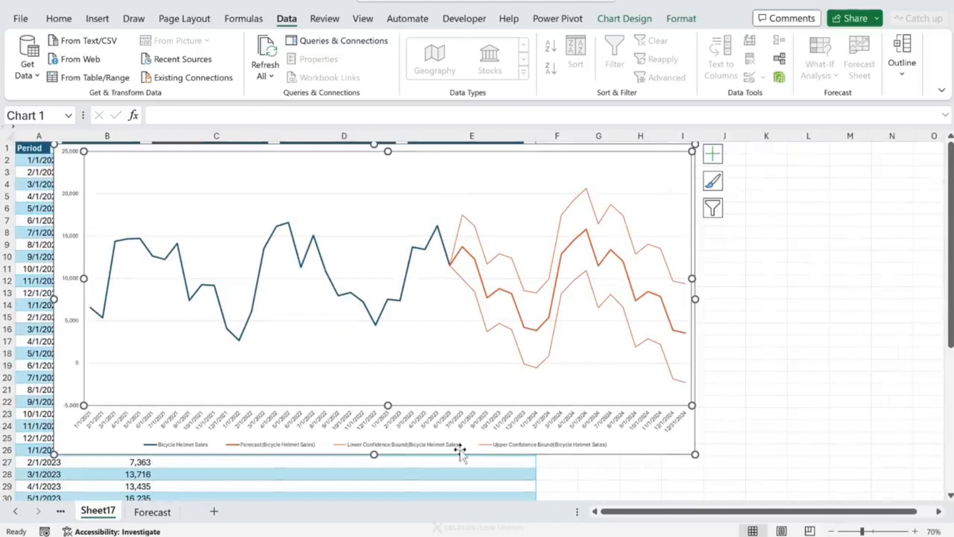
drag(469, 455, 908, 467)
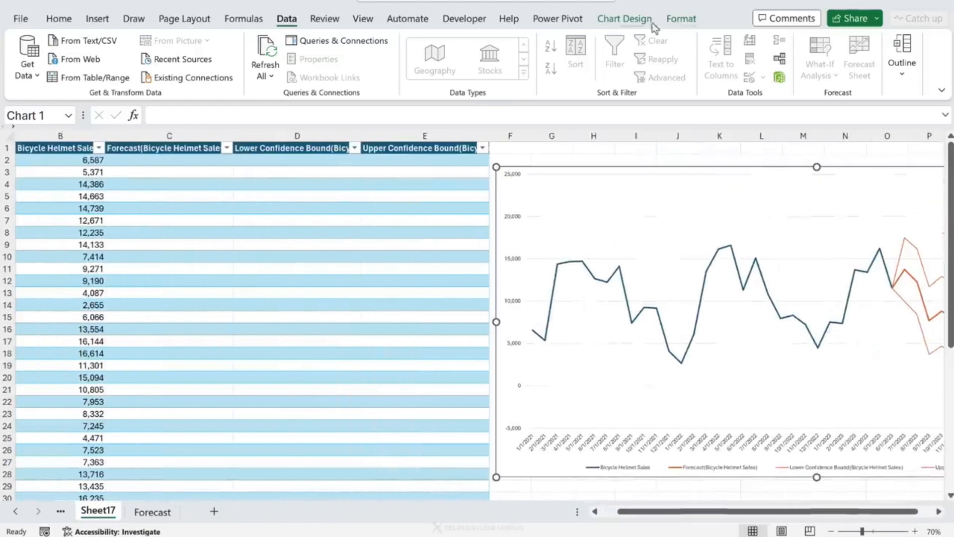
- Look at the formatting and design options available for the forecast chart
click(679, 19)
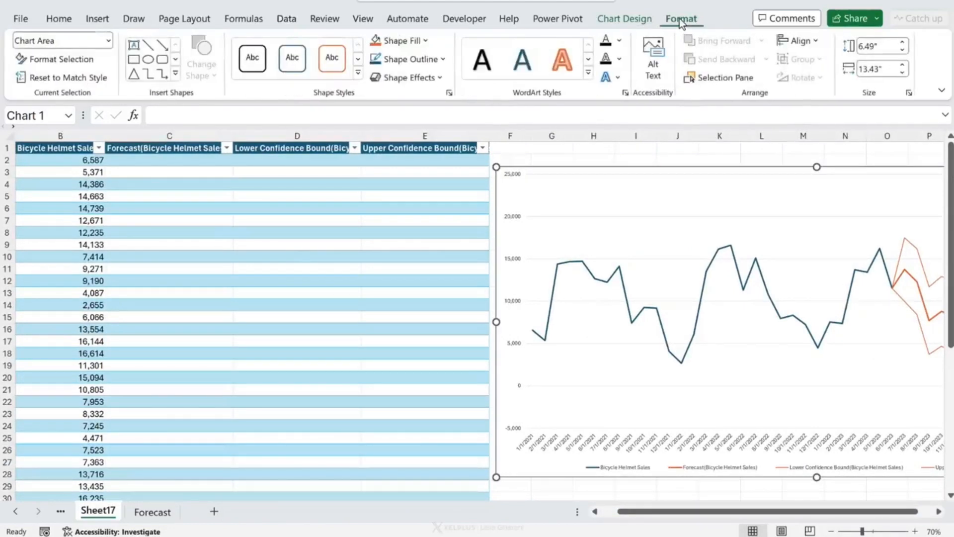
click(639, 18)
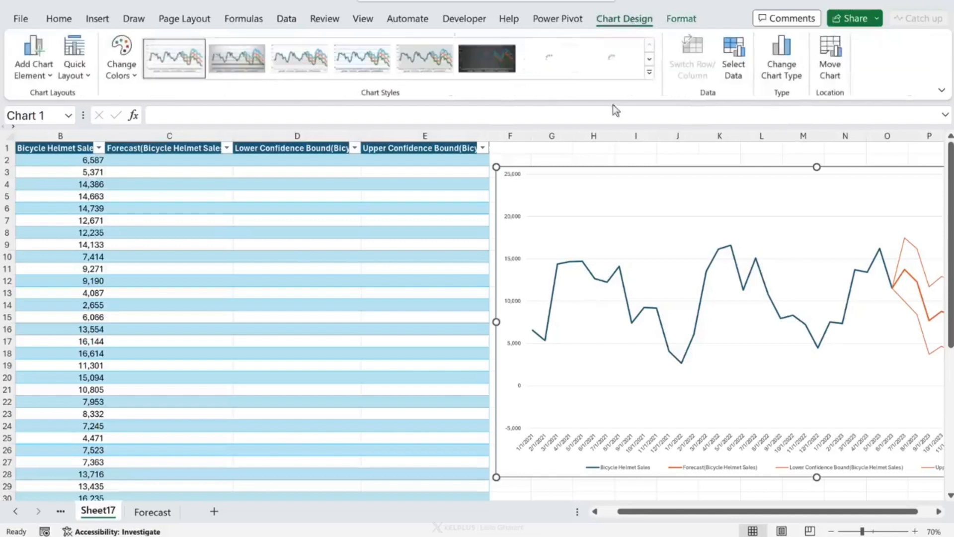
drag(746, 512, 841, 512)
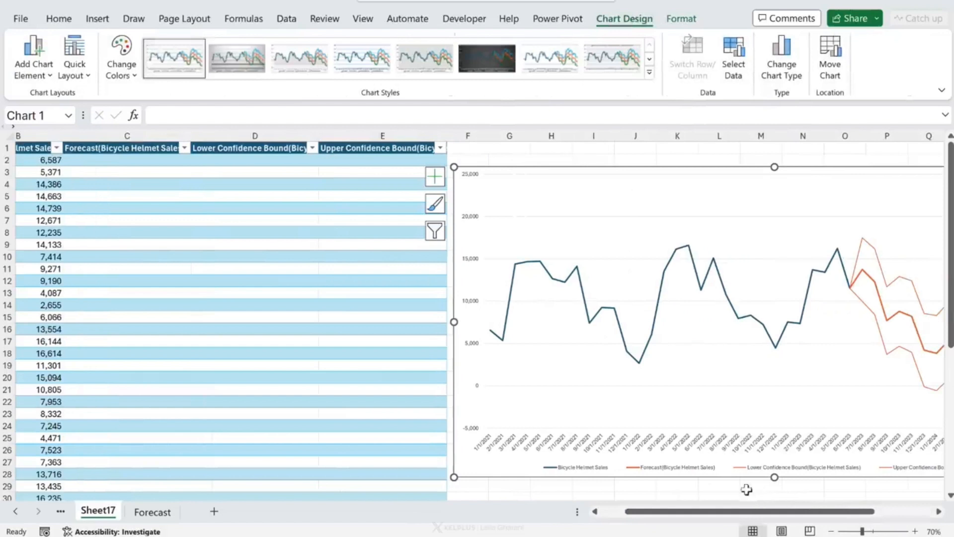
- Examine the forecast and the lower and upper confidence bound values down to row 50, and the chart beside them
click(118, 267)
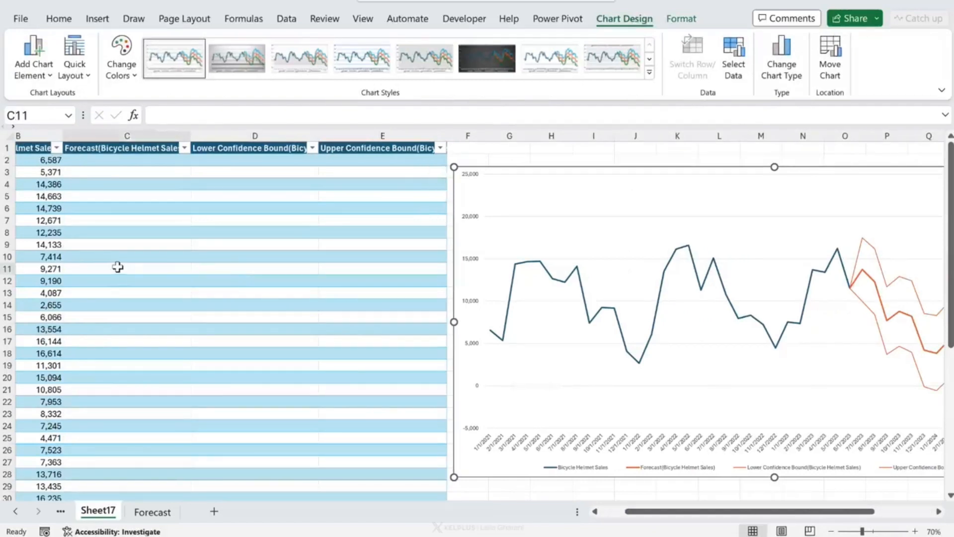
click(46, 258)
click(116, 295)
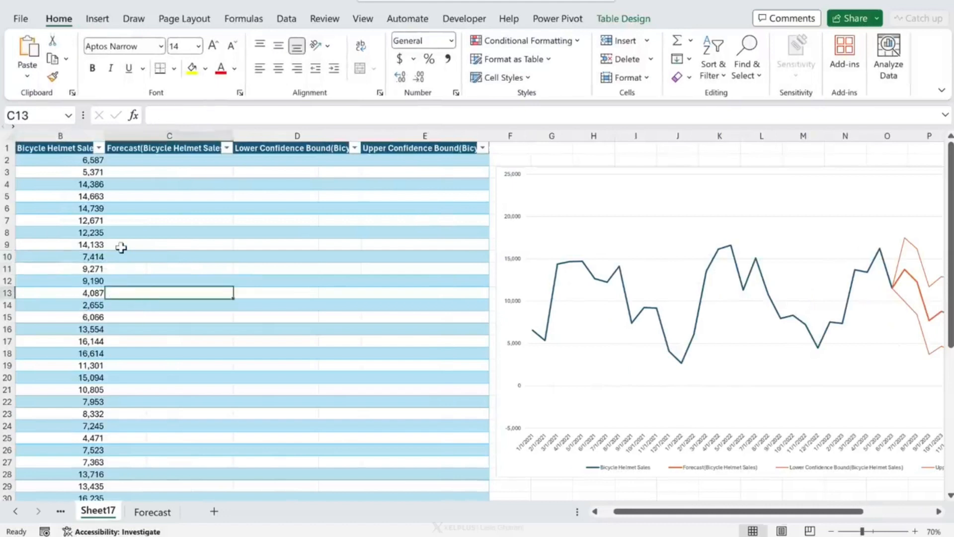
key(Right)
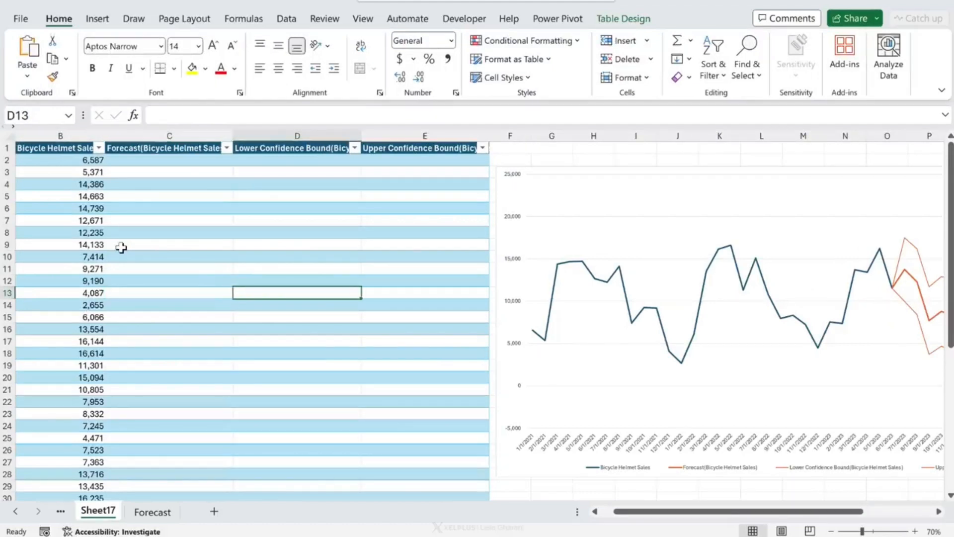
key(Right)
key(ctrl+Down)
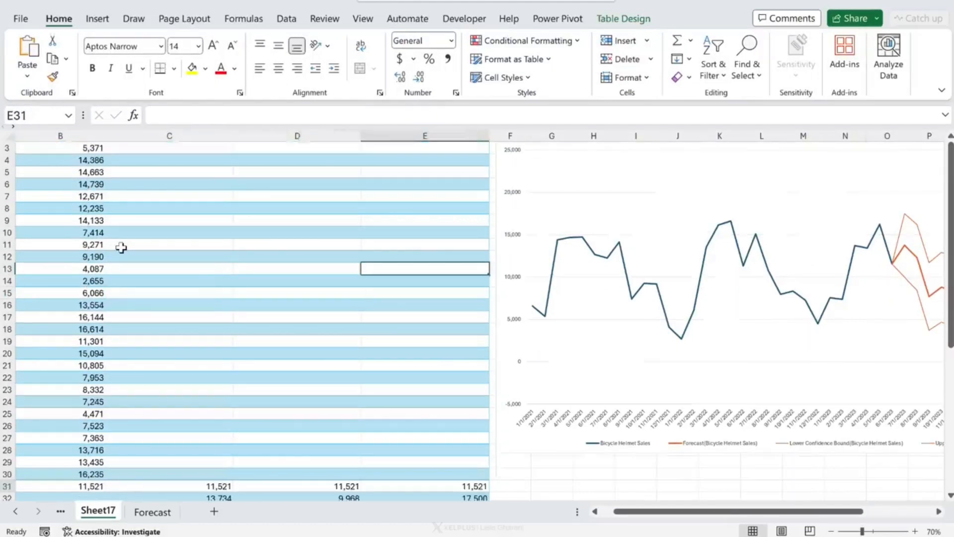
key(Down)
key(Down)
key(Down)
key(Down)
key(Down)
key(Down)
key(Down)
key(Down)
key(Down)
key(Down)
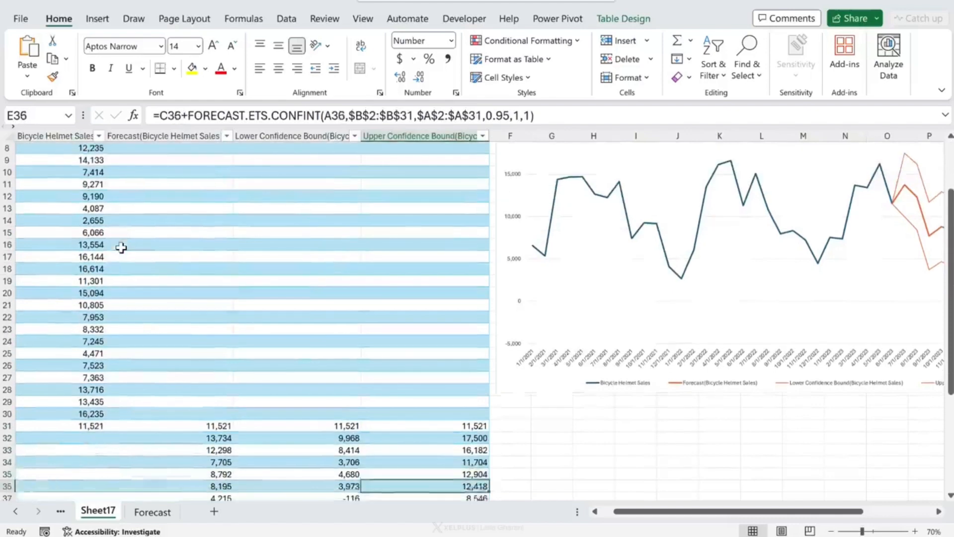
key(Down)
key(Down)
key(Down)
key(Down)
key(Down)
key(Down)
key(Down)
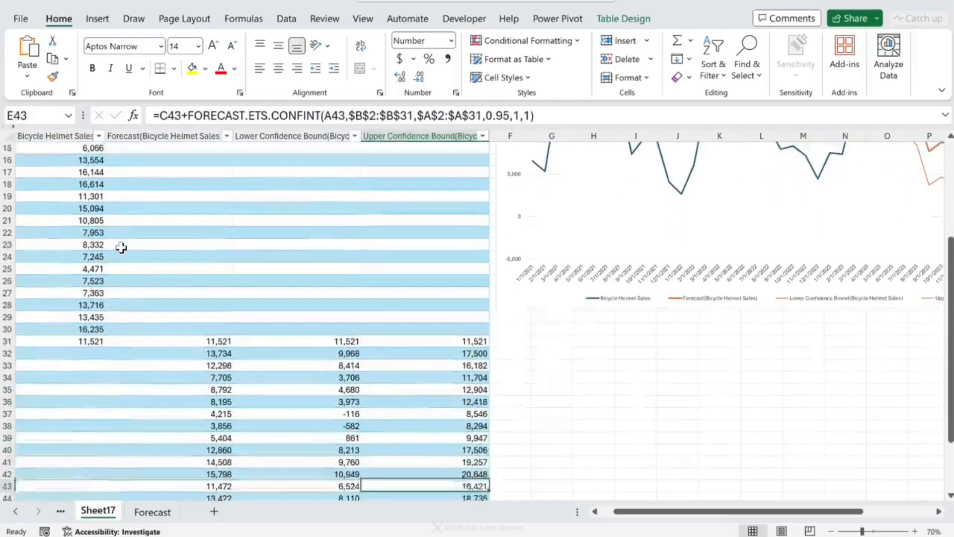
key(Down)
key(Down)
key(Down)
key(Down)
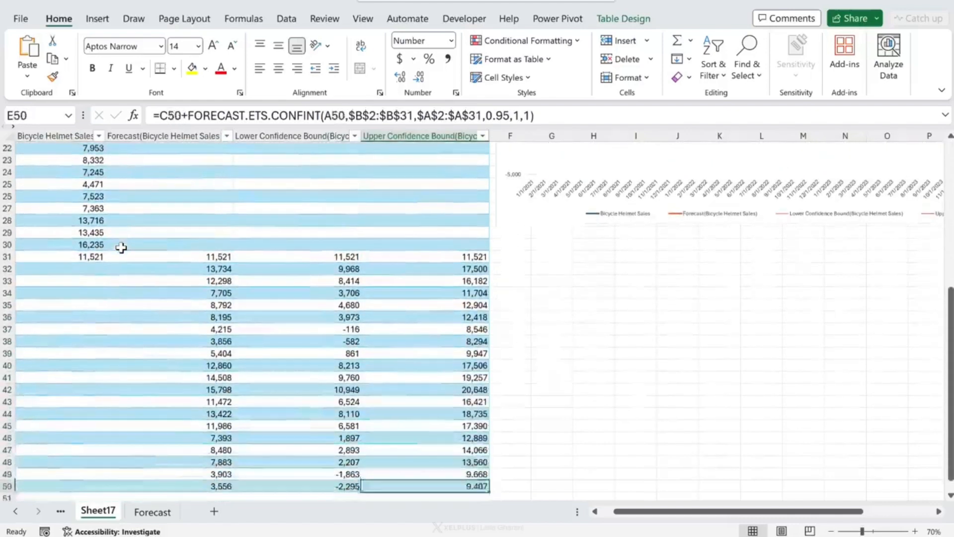
key(Up)
key(Up)
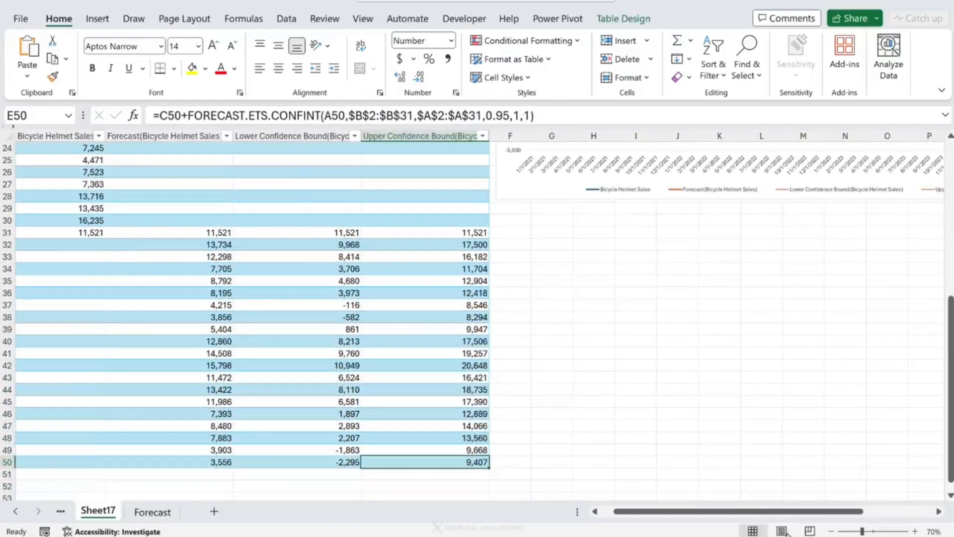
drag(782, 514, 845, 513)
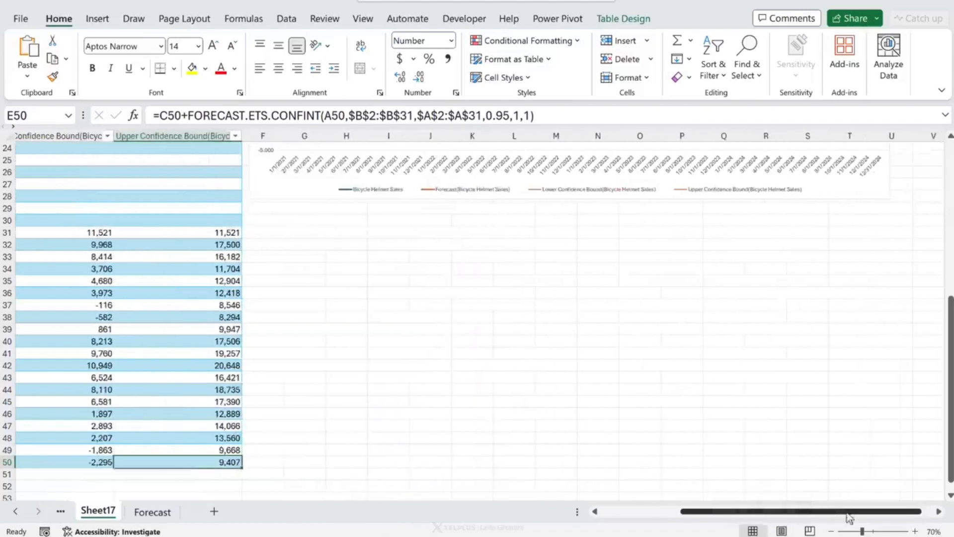
scroll(799, 390, up, 6)
scroll(799, 390, up, 2)
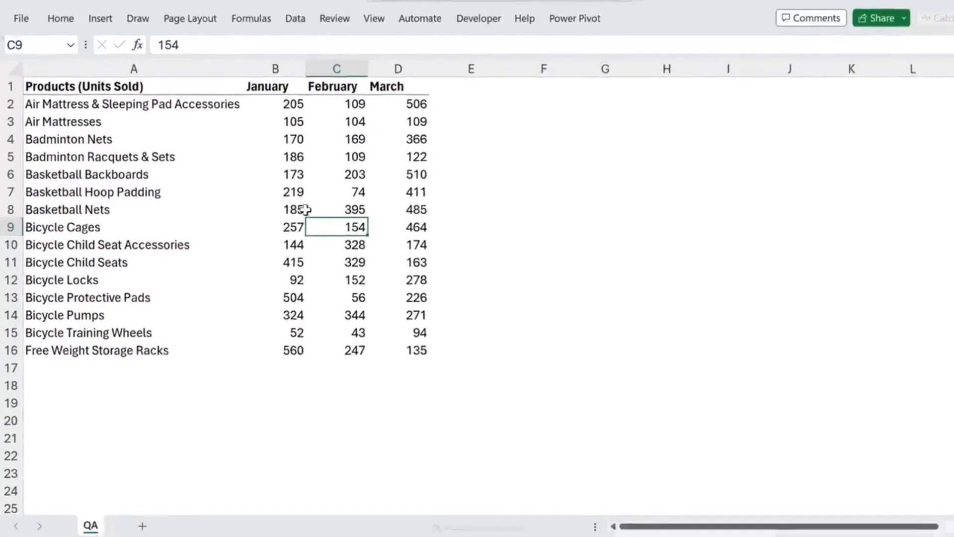
- Open Quick Analysis for the whole Products (Units Sold) table on the QA sheet, look through its categories and show the Charts options
key(ctrl+a)
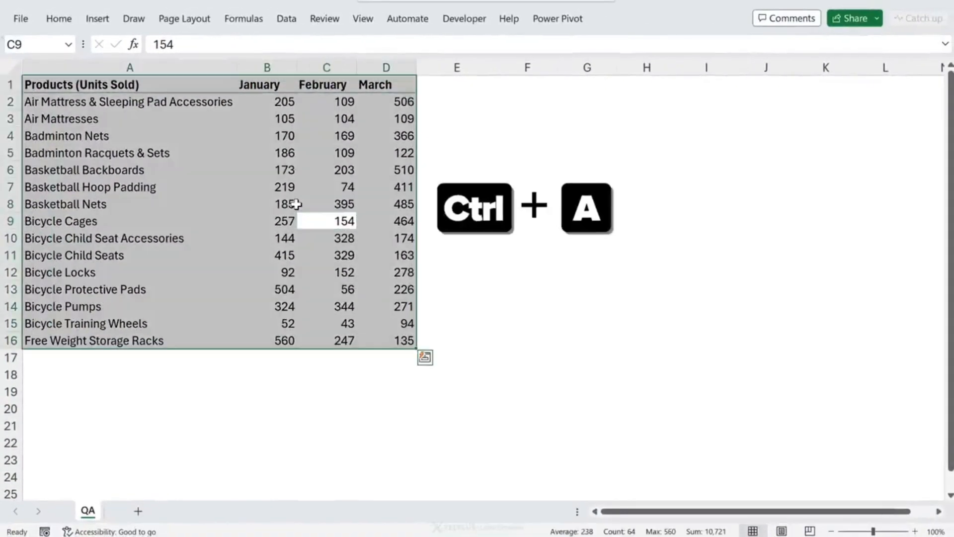
key(ctrl+q)
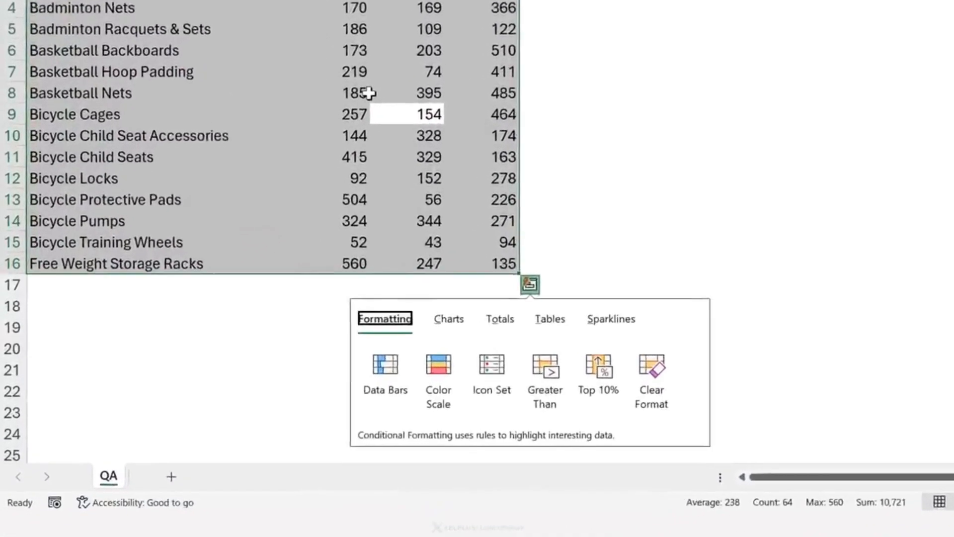
key(Right)
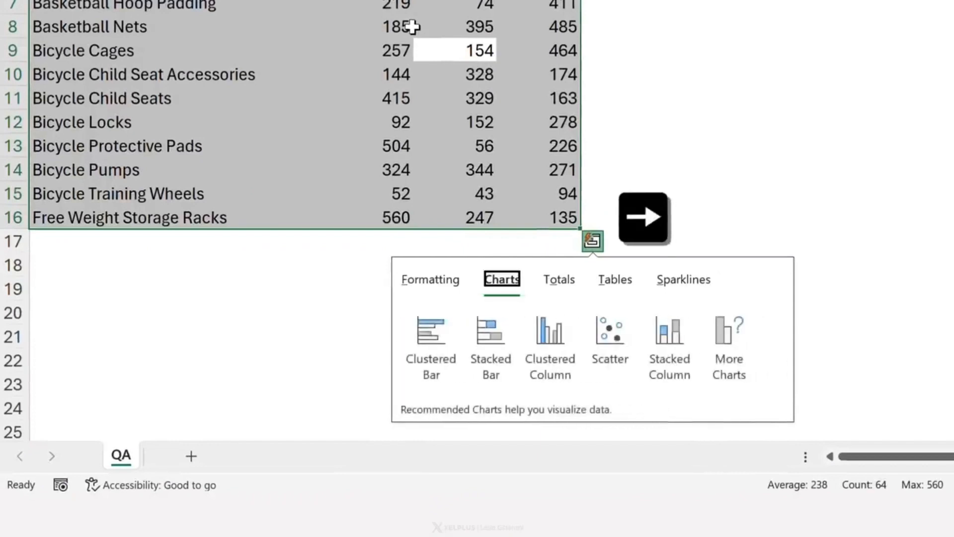
key(Right)
key(Right)
key(Right)
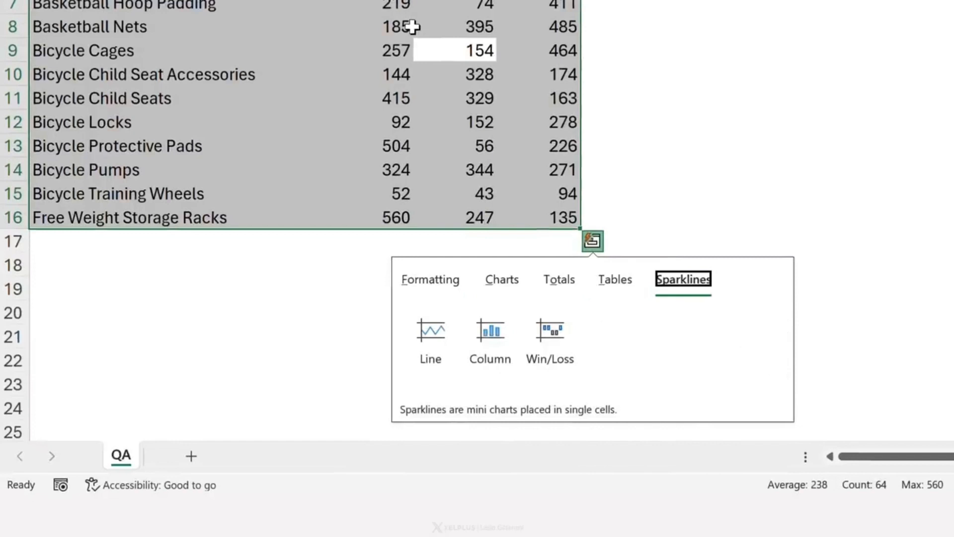
key(Left)
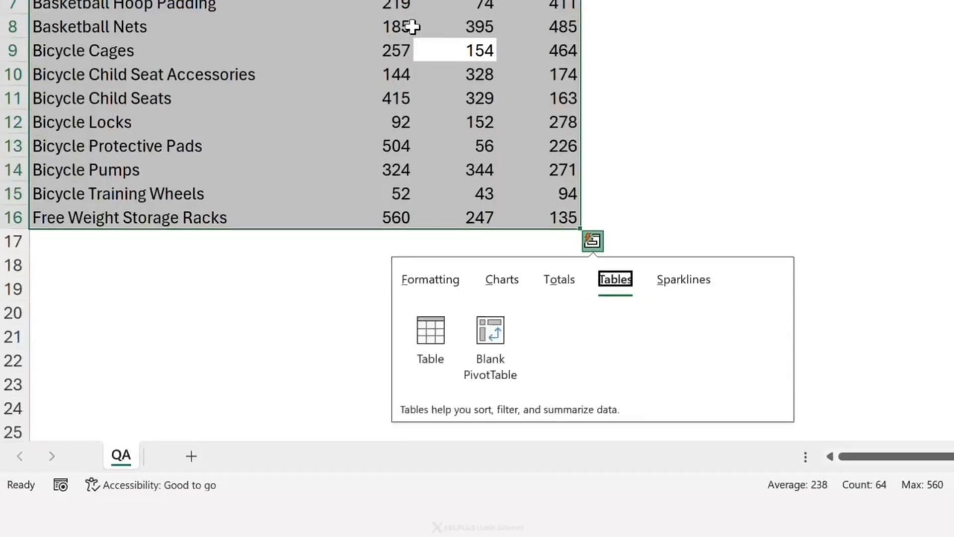
key(Left)
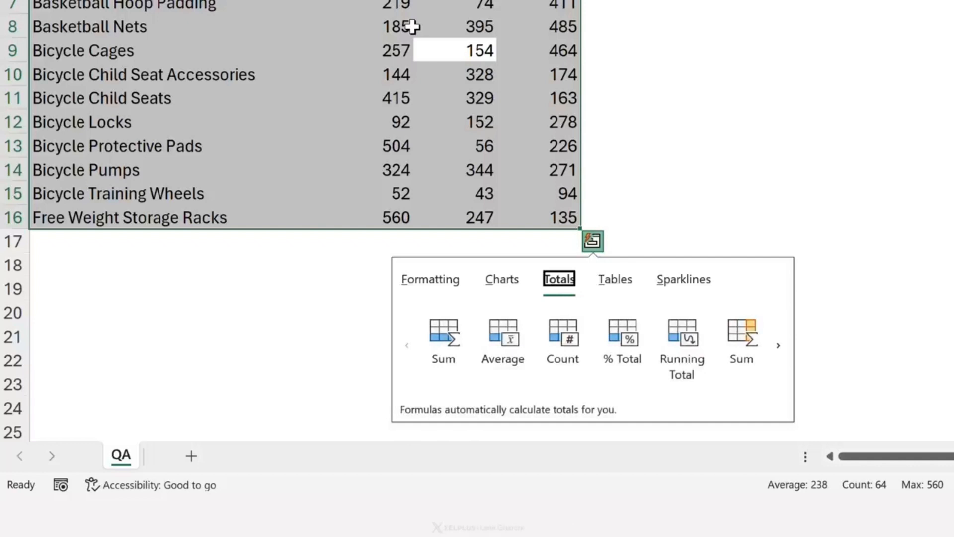
key(Left)
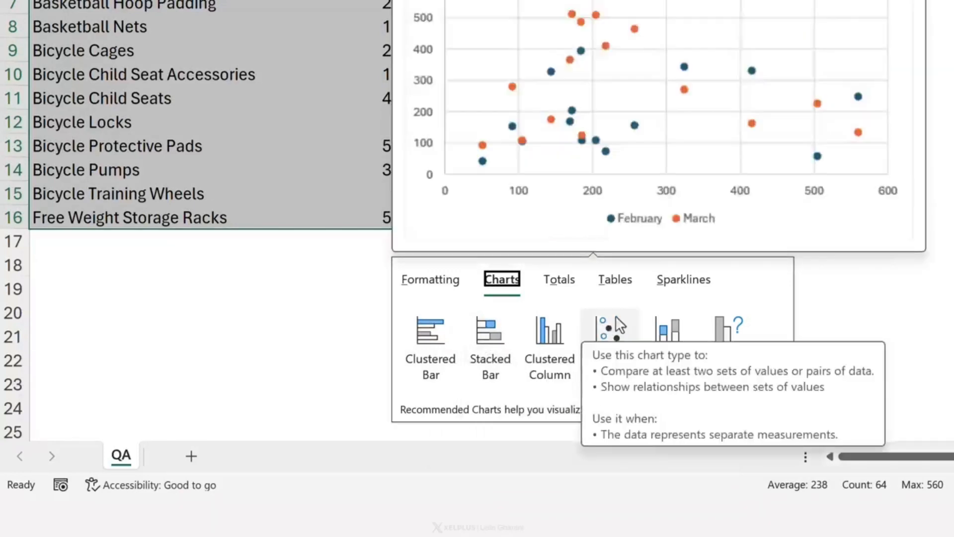
- Preview the Data Bars, Color Scale and Icon Set formatting on the units sold table in Quick Analysis
key(Left)
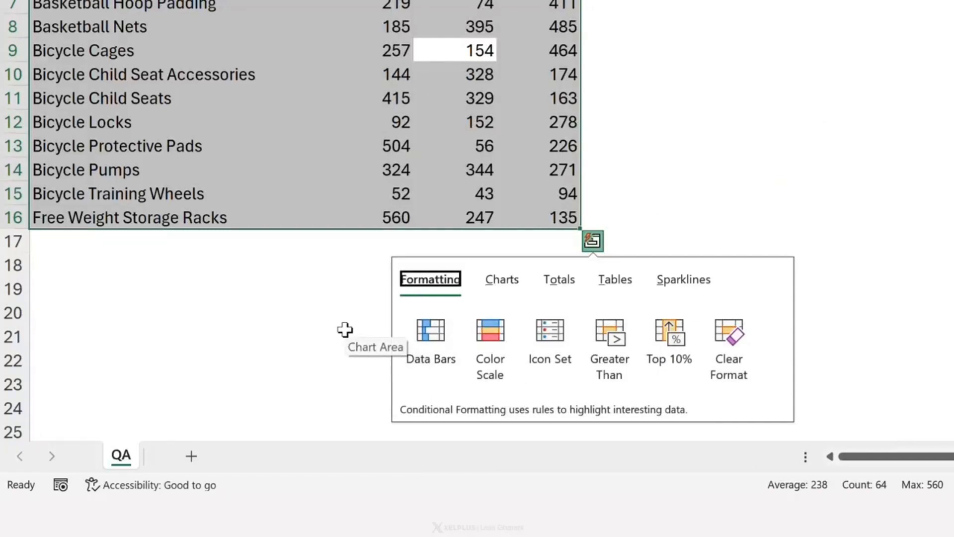
key(Tab)
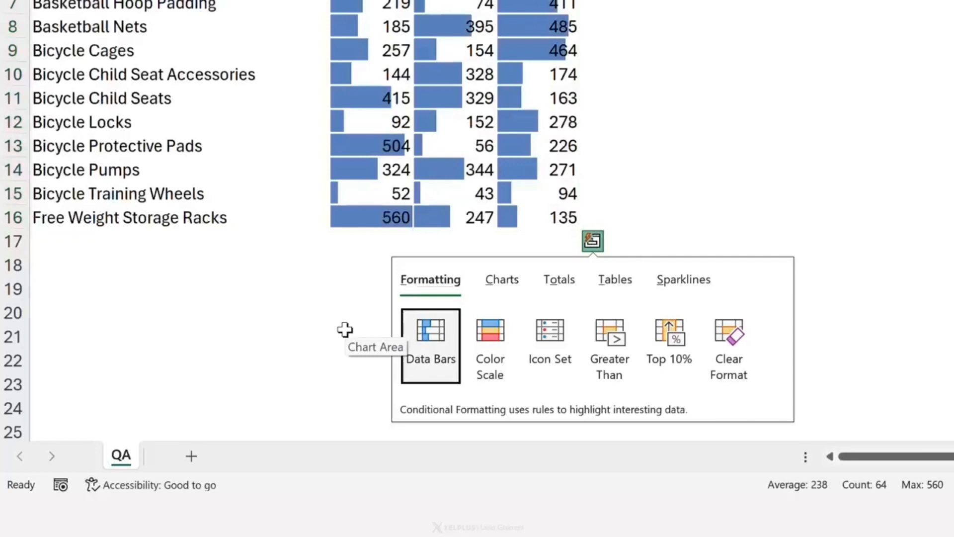
key(Right)
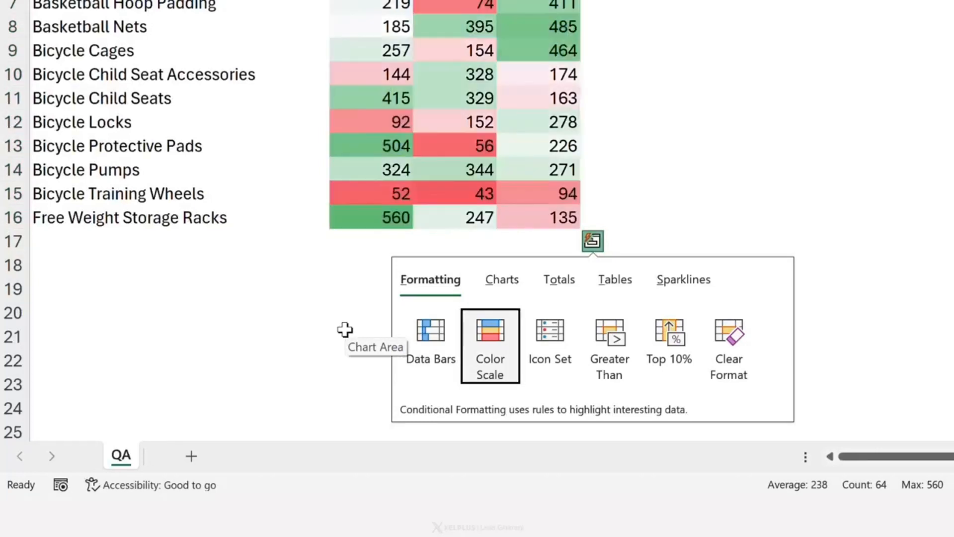
key(Right)
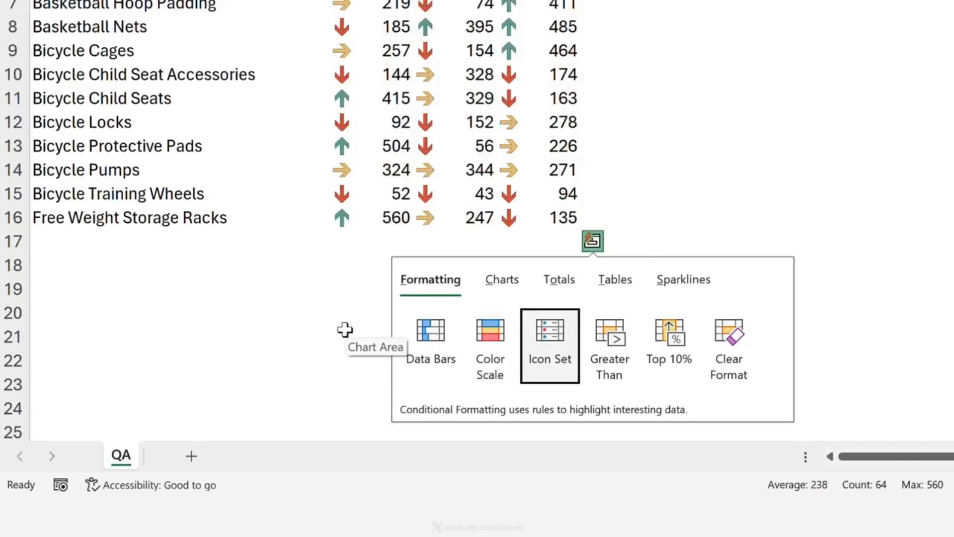
- Apply Greater Than conditional formatting to the monthly units, marking values above 500 with Green Fill with Dark Green Text
key(Right)
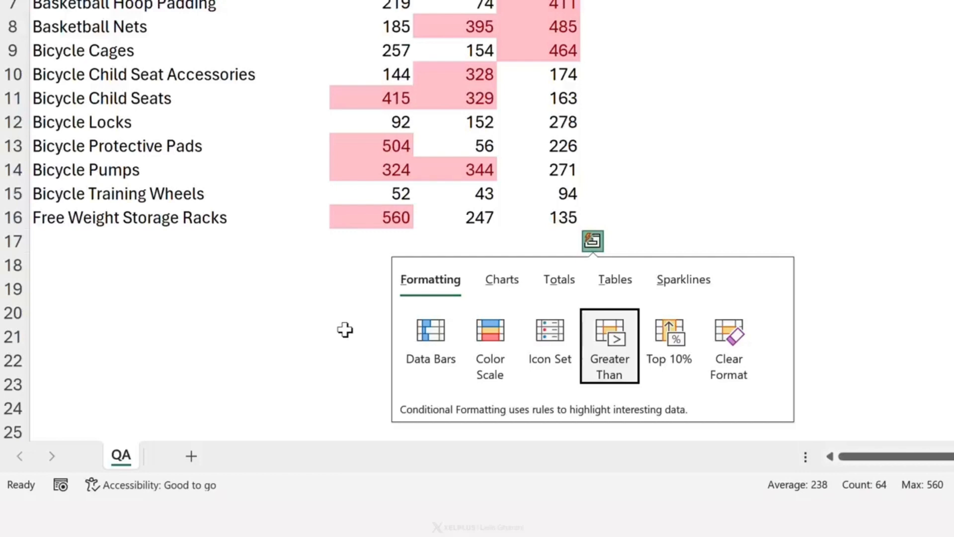
key(Return)
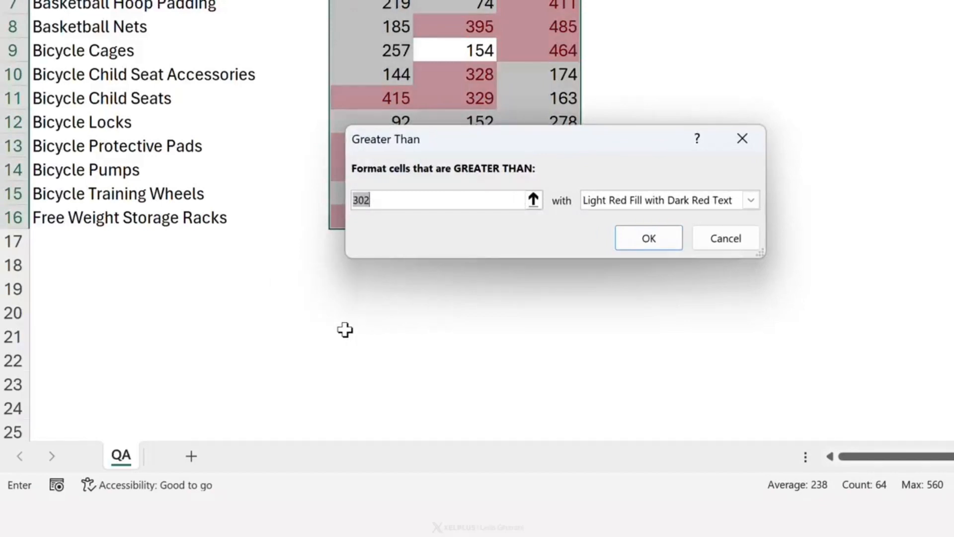
text(500)
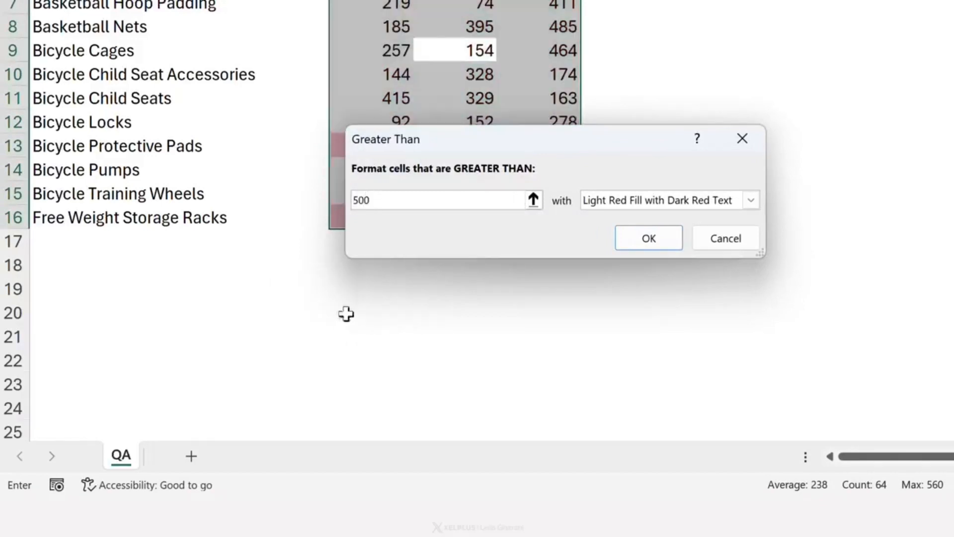
click(641, 201)
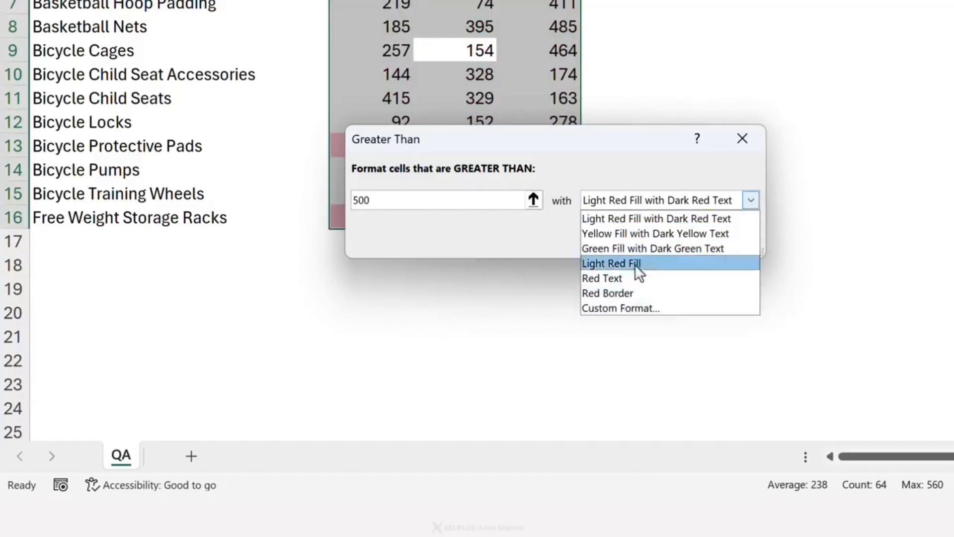
click(634, 248)
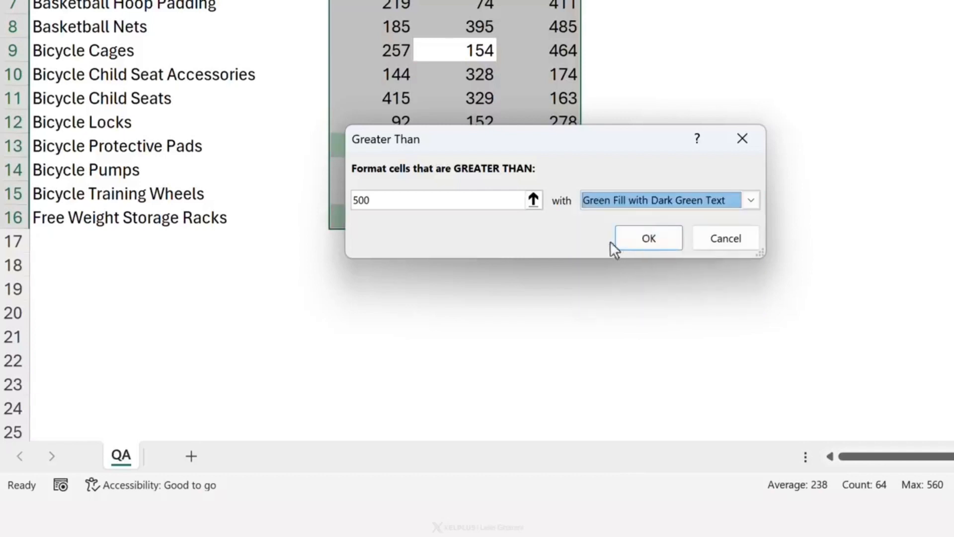
click(636, 240)
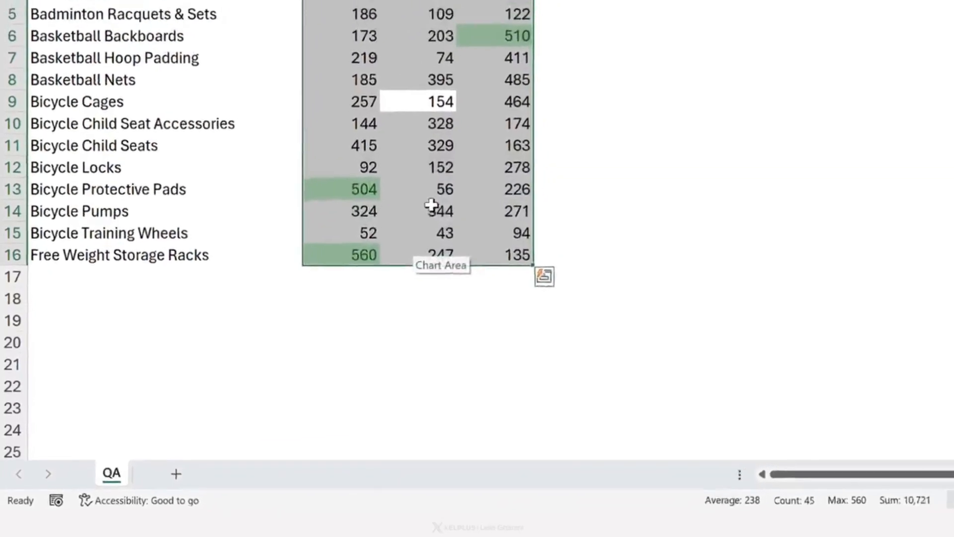
- Insert line sparklines beside each product in column E using Quick Analysis on the whole Products (Units Sold) table
click(449, 173)
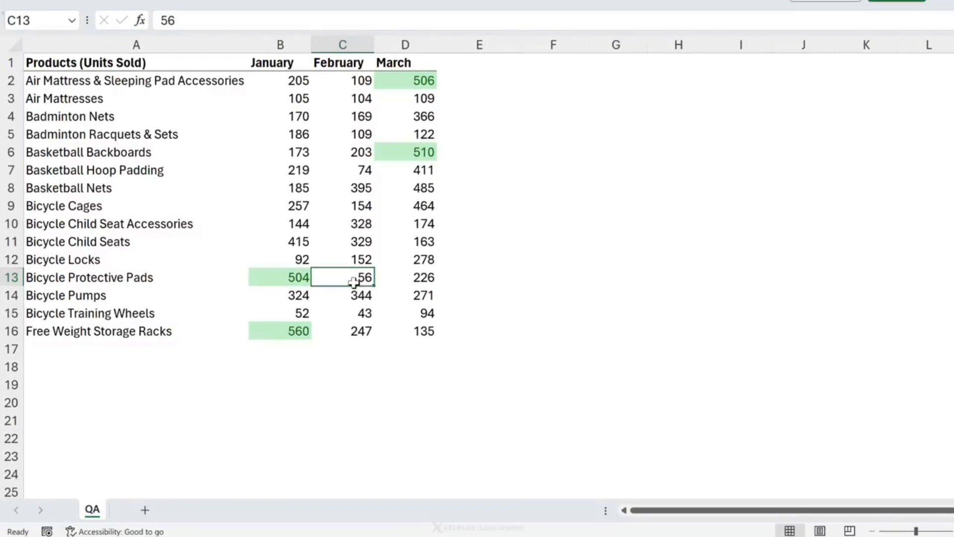
key(ctrl+a)
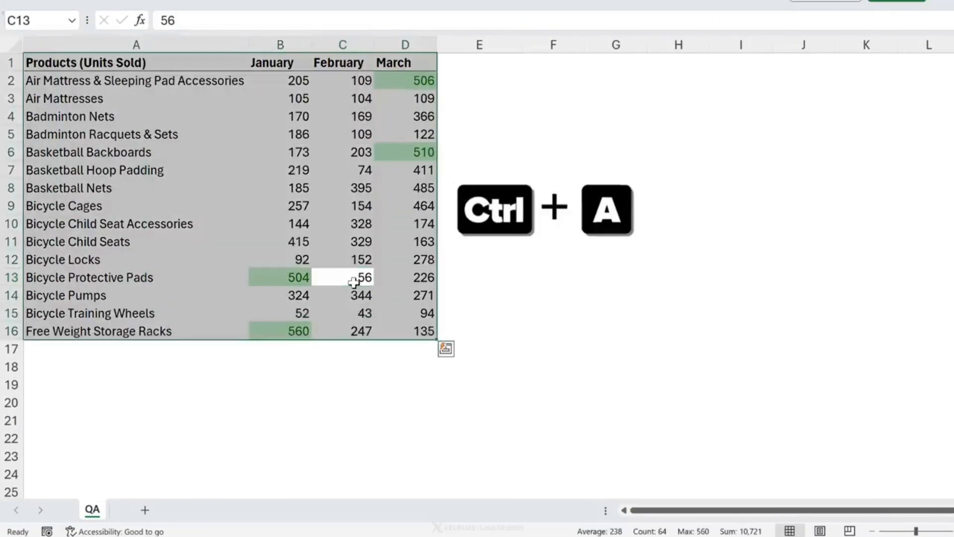
key(ctrl+q)
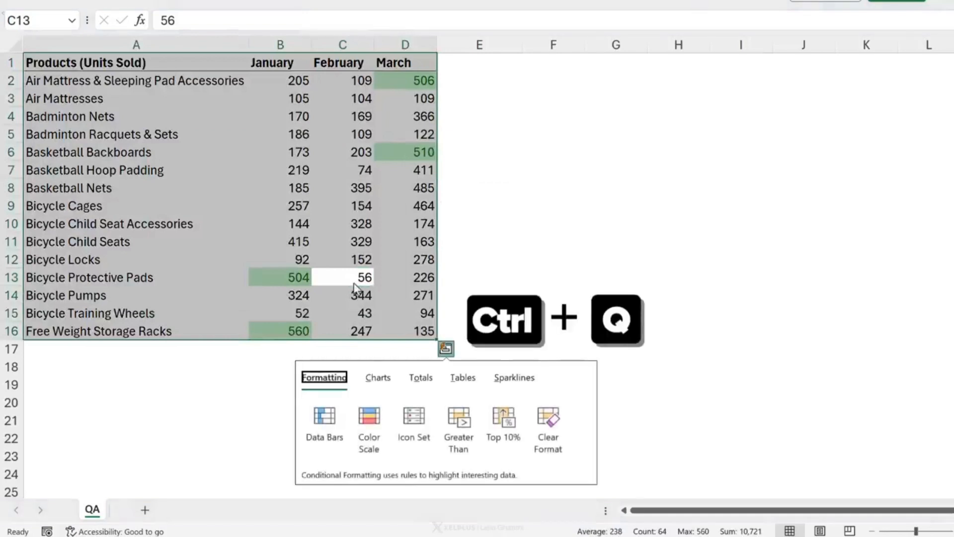
click(447, 350)
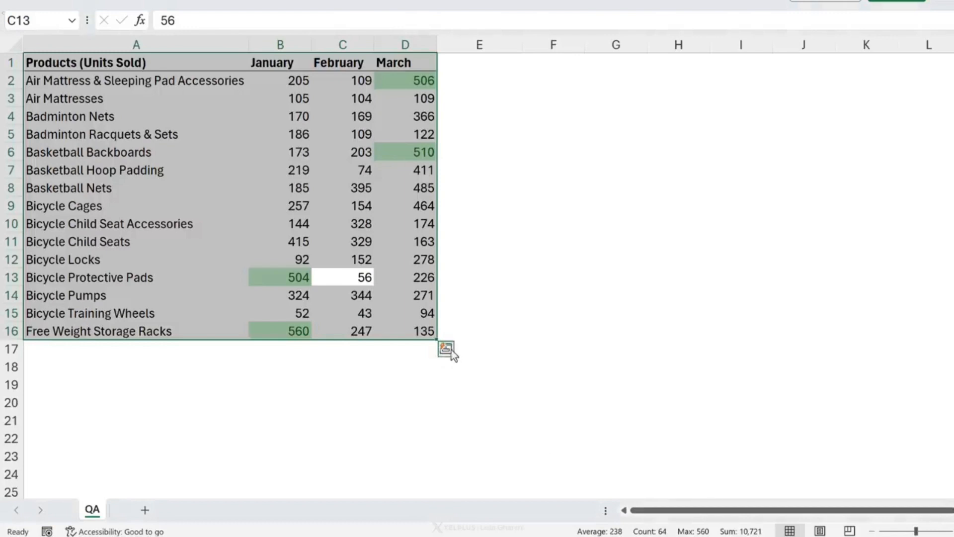
click(447, 350)
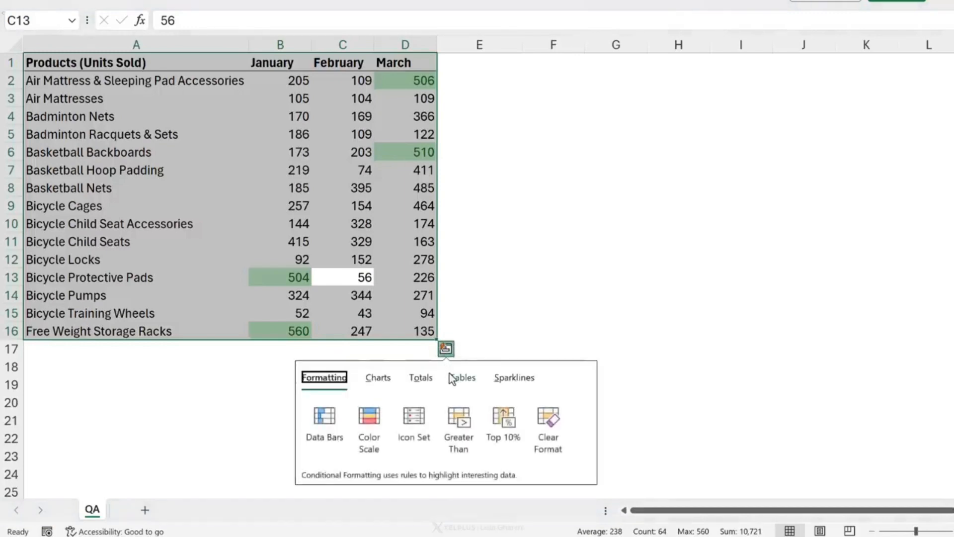
click(504, 382)
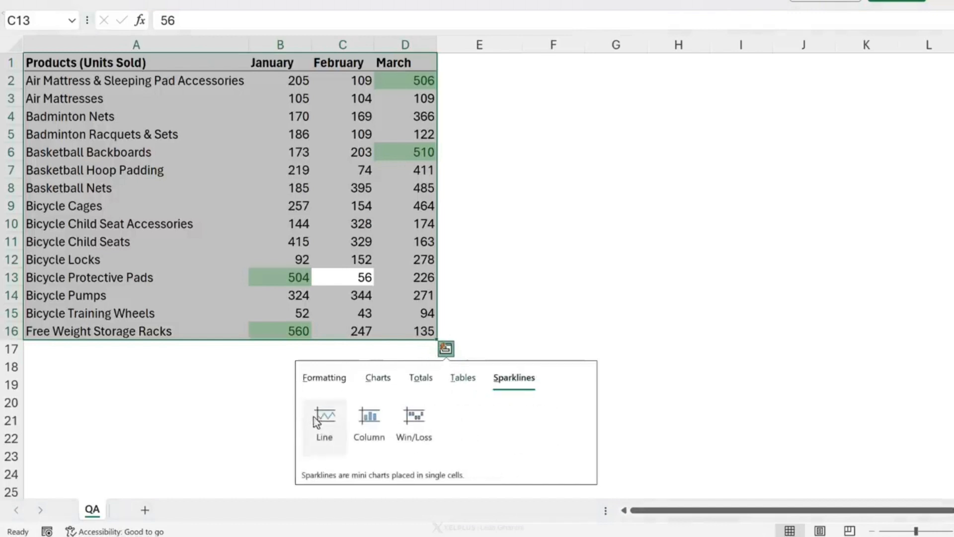
click(323, 428)
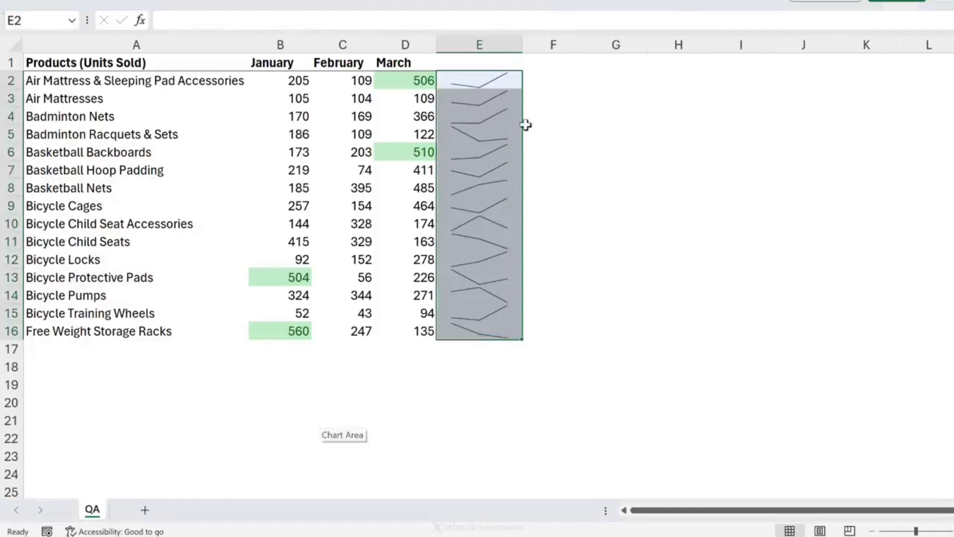
- Add a Running Total row beneath the Products (Units Sold) table using Quick Analysis
click(351, 174)
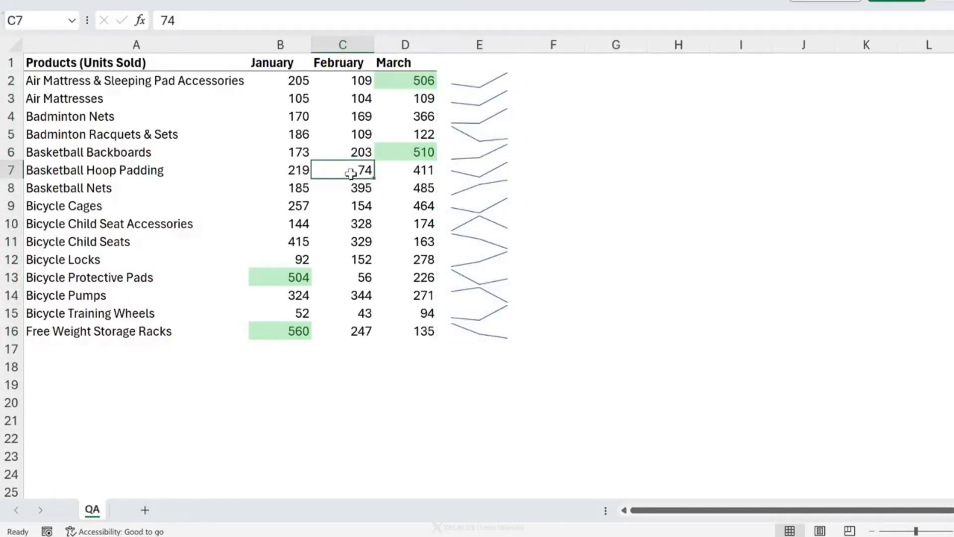
key(ctrl+a)
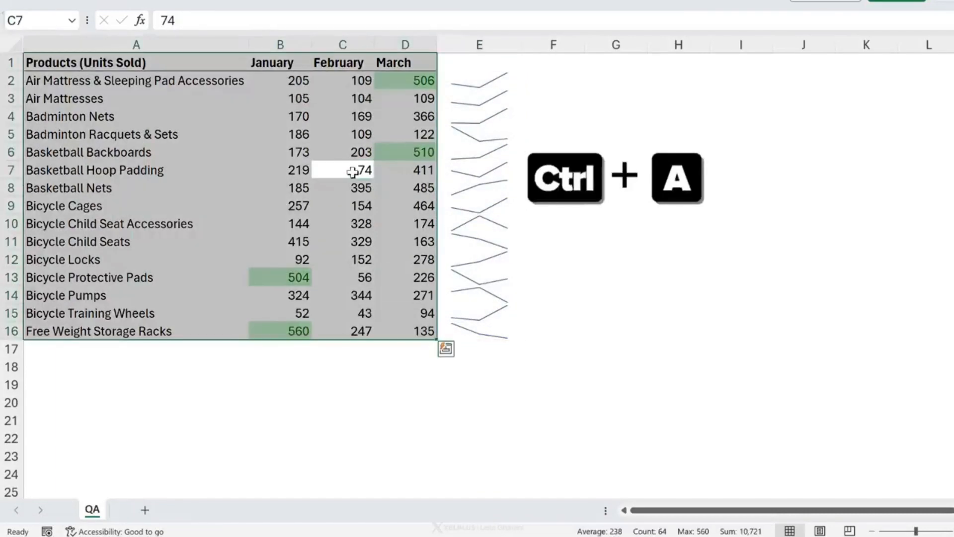
click(446, 350)
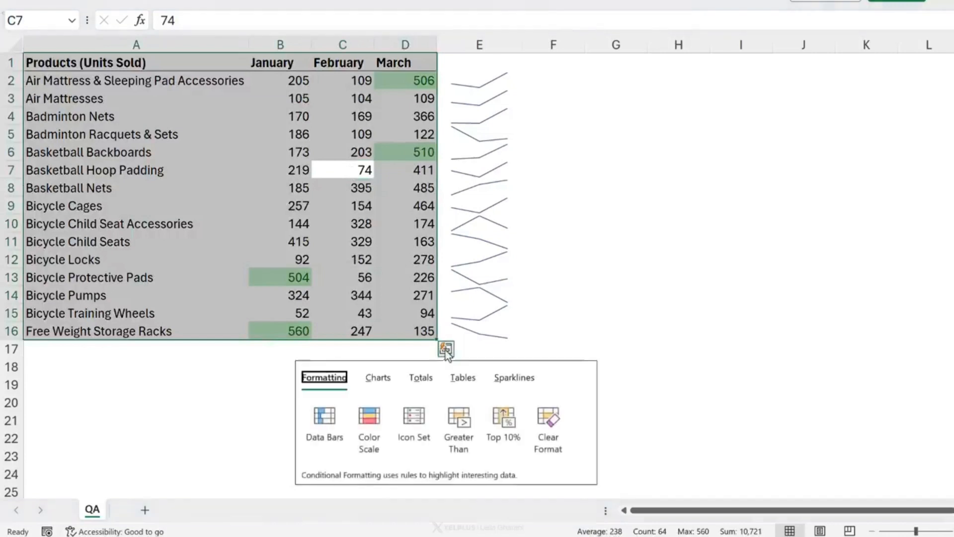
click(427, 376)
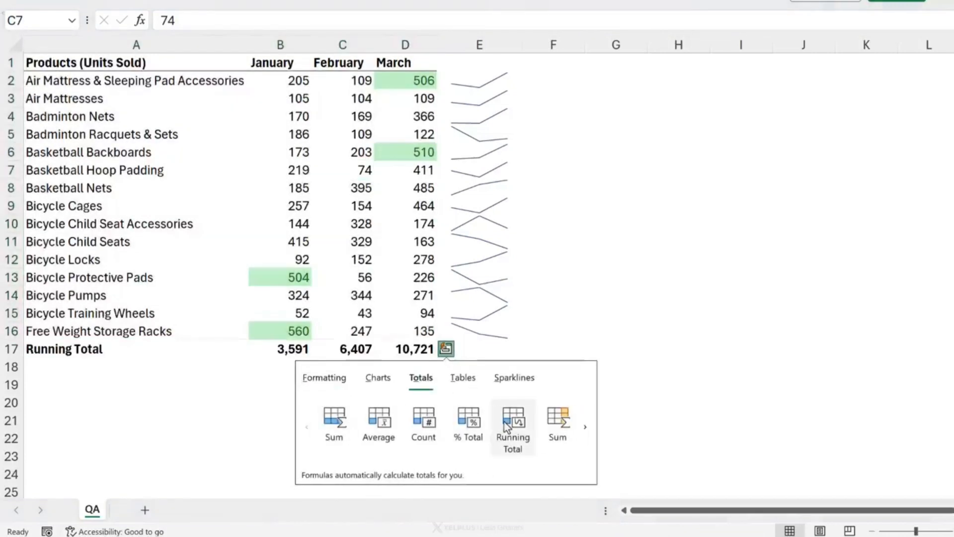
click(505, 421)
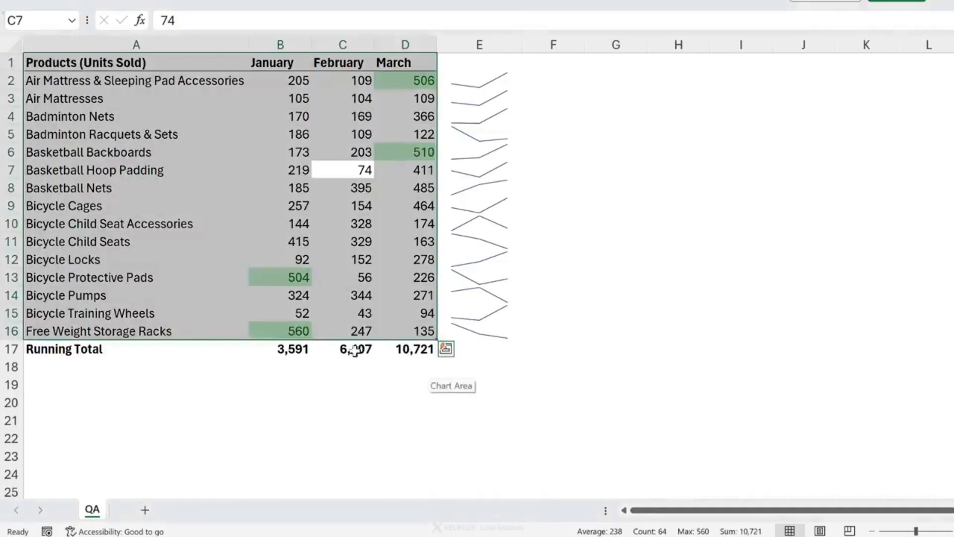
- Inspect the running total formulas for January, March and February and the ranges they reference, leaving them unedited
click(304, 343)
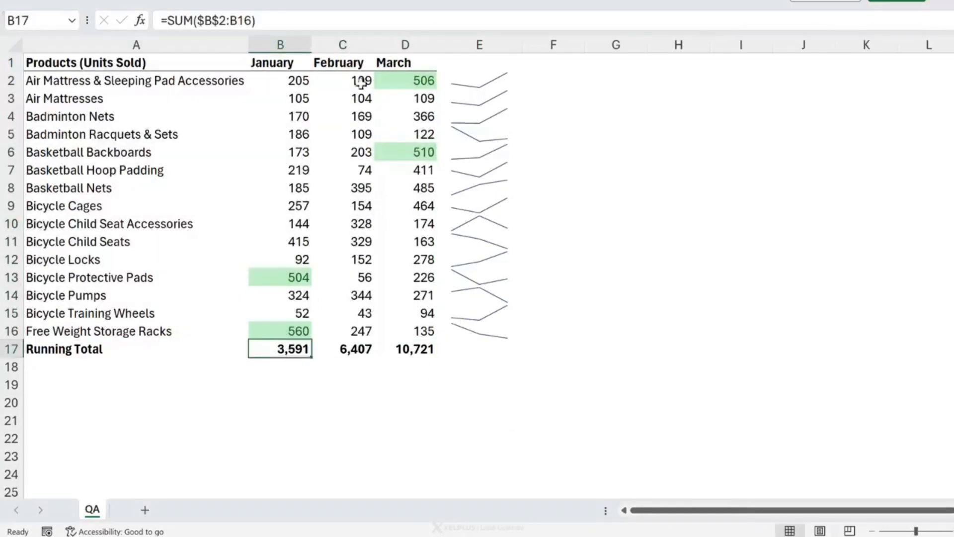
click(324, 19)
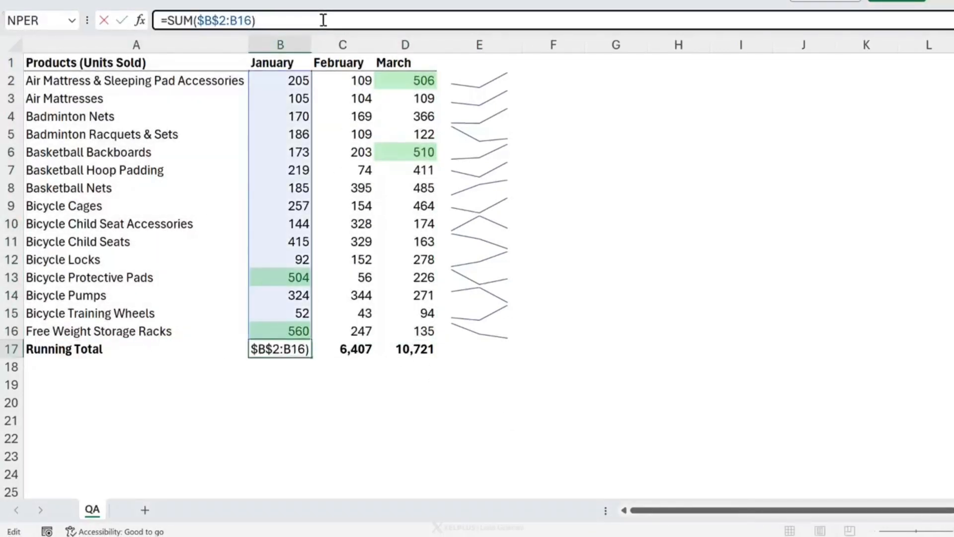
key(Escape)
click(400, 348)
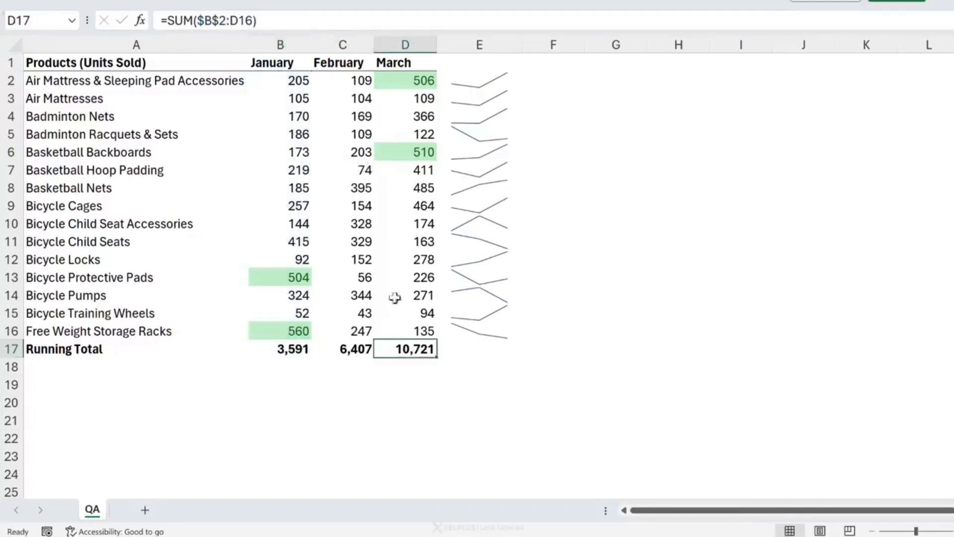
click(349, 21)
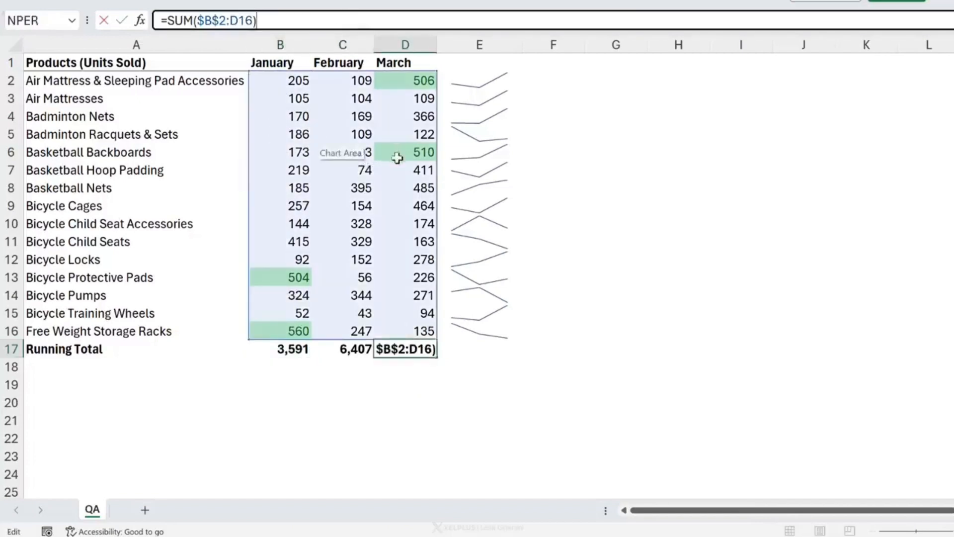
key(Escape)
click(348, 348)
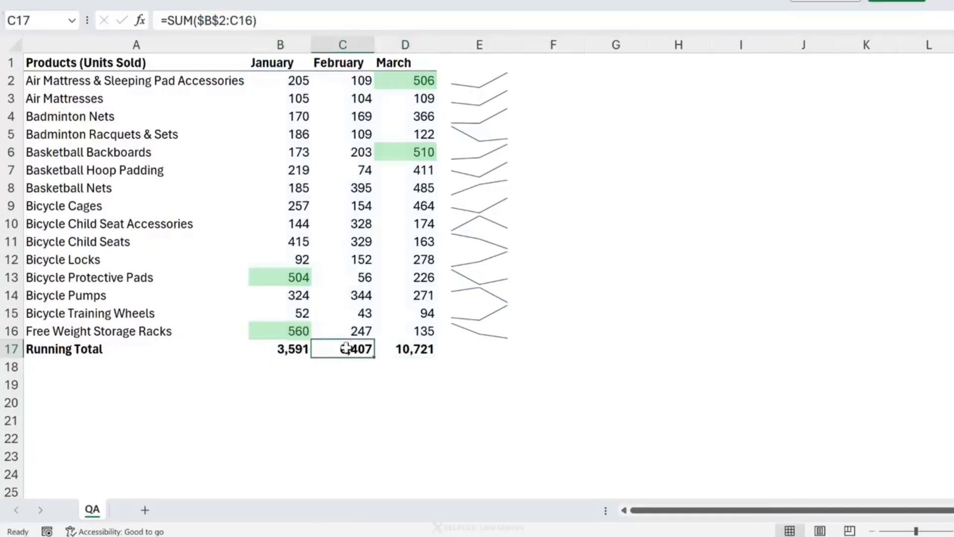
click(268, 16)
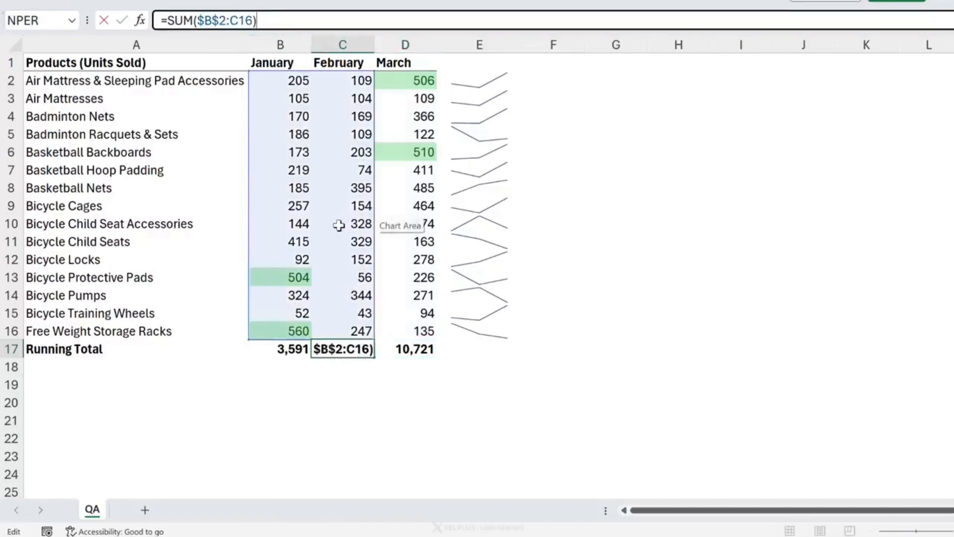
key(Escape)
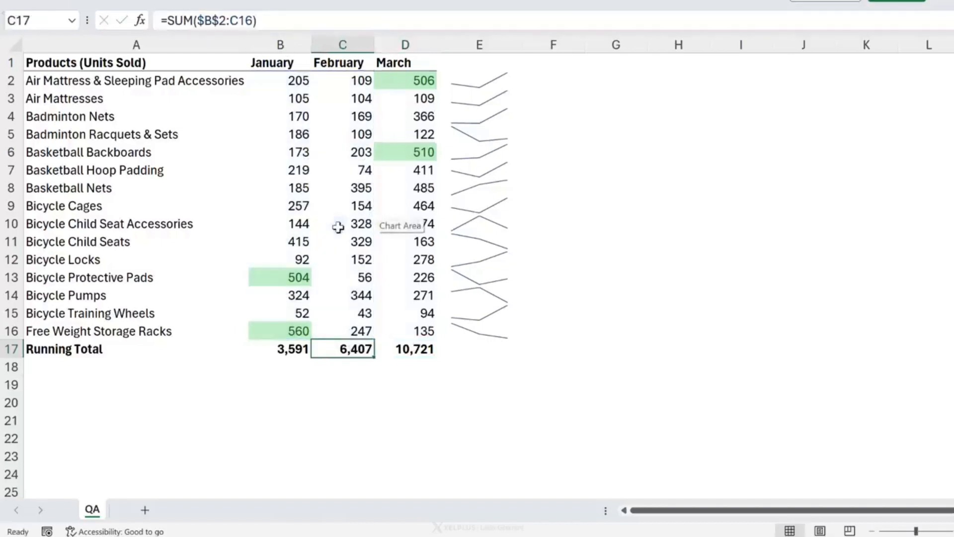
click(329, 265)
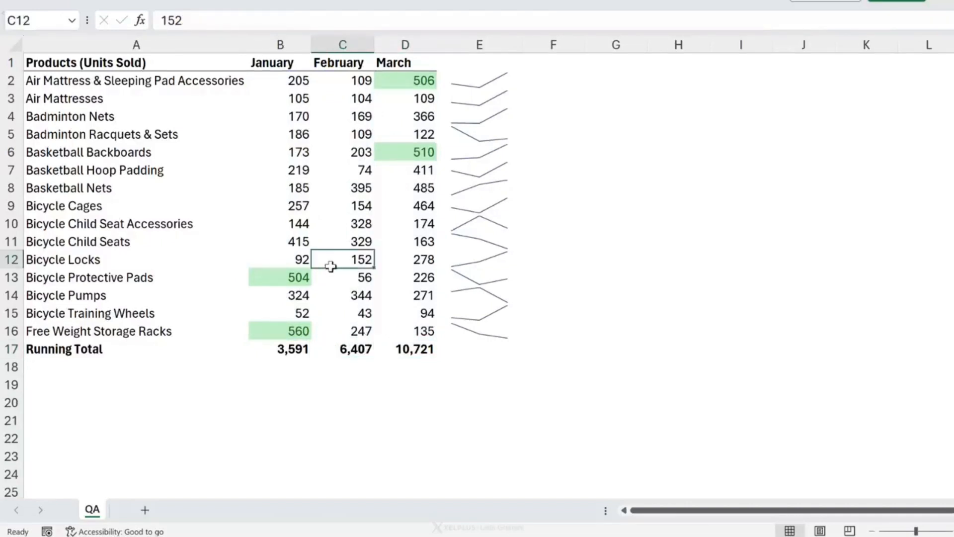
click(299, 280)
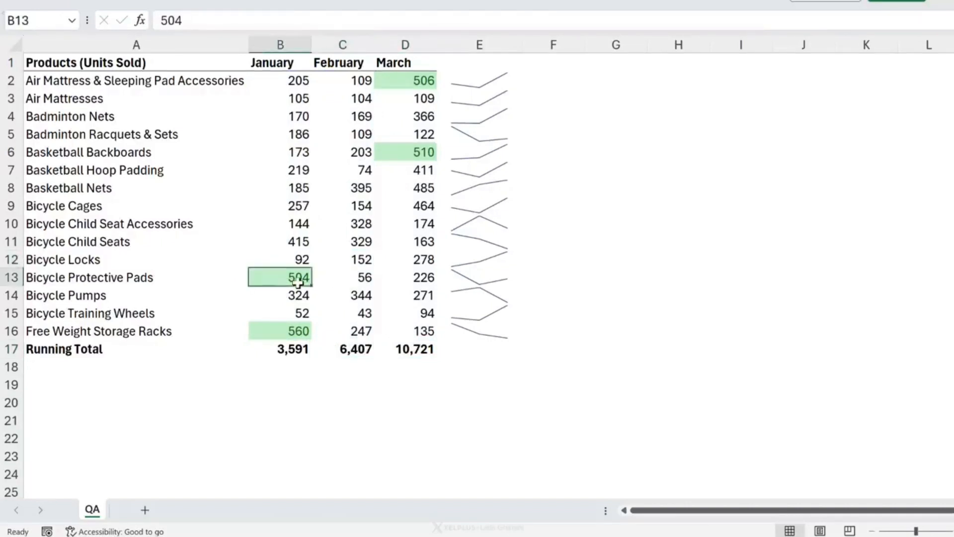
- Review the file sources that Get Data offers for importing, such as workbook, text/CSV, PDF and folder
click(464, 254)
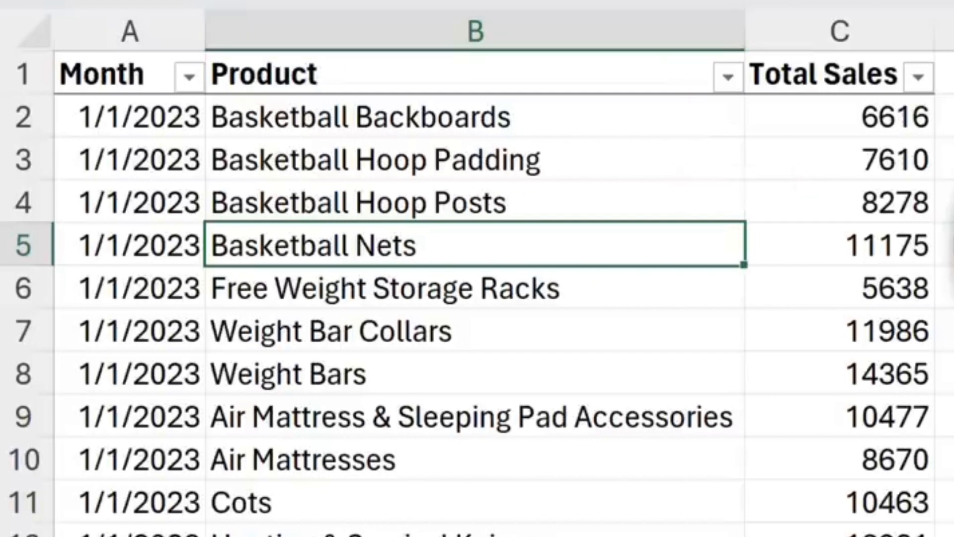
click(702, 36)
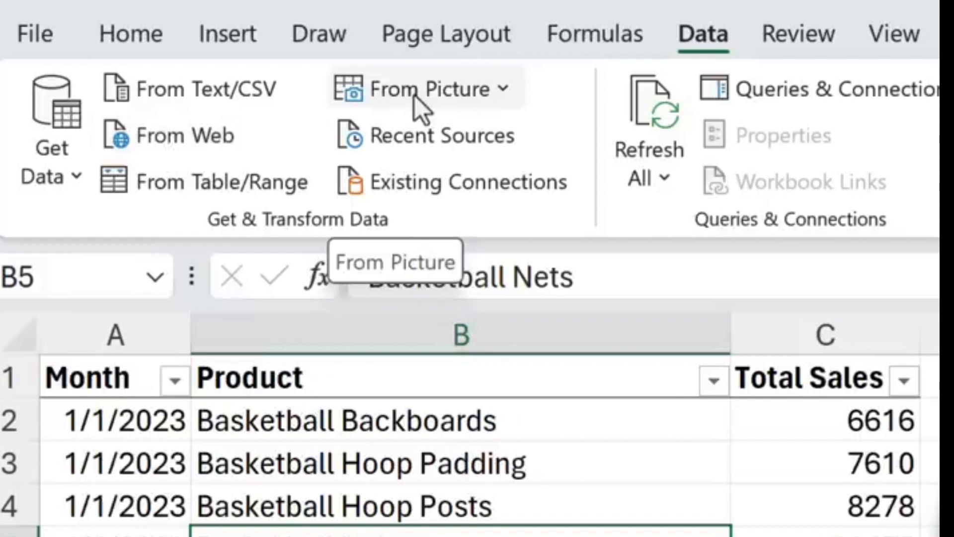
click(63, 178)
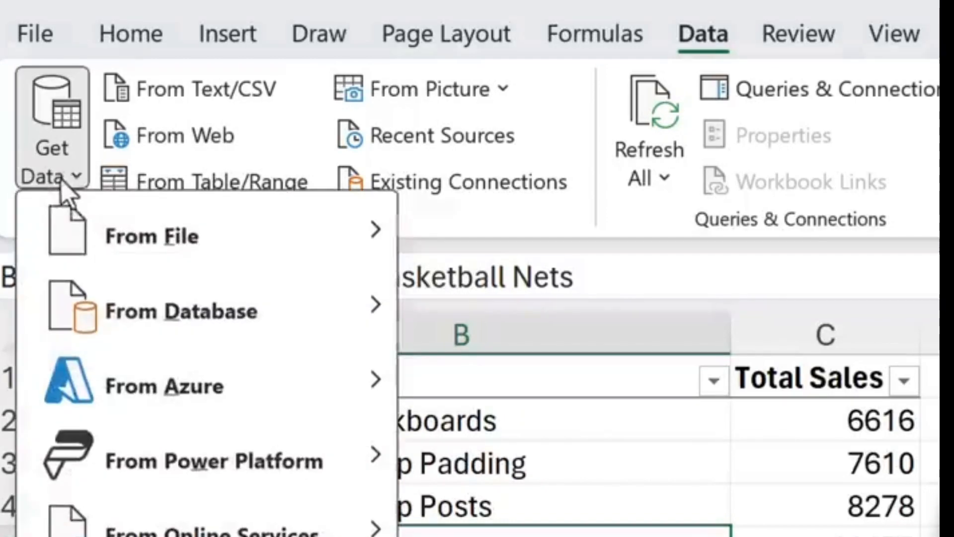
mouse_move(210, 237)
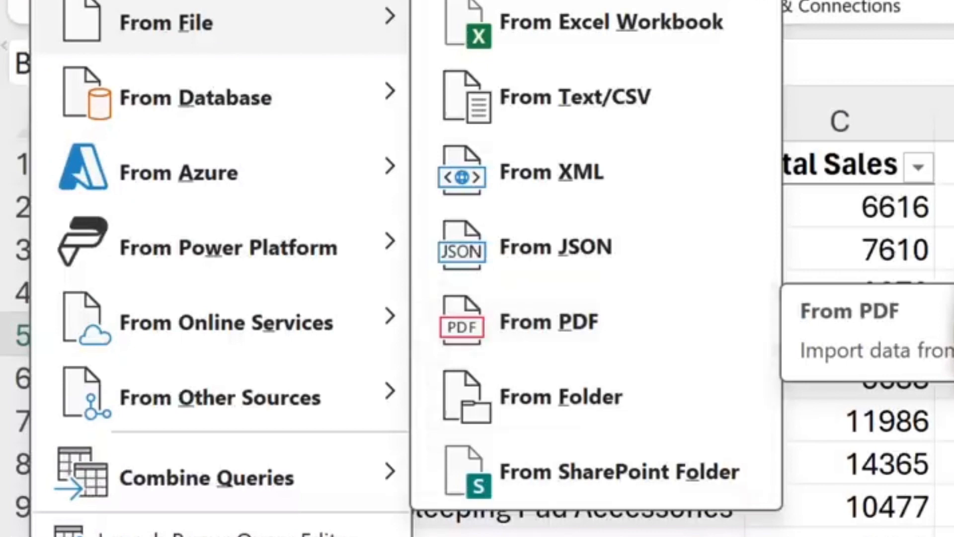
key(Escape)
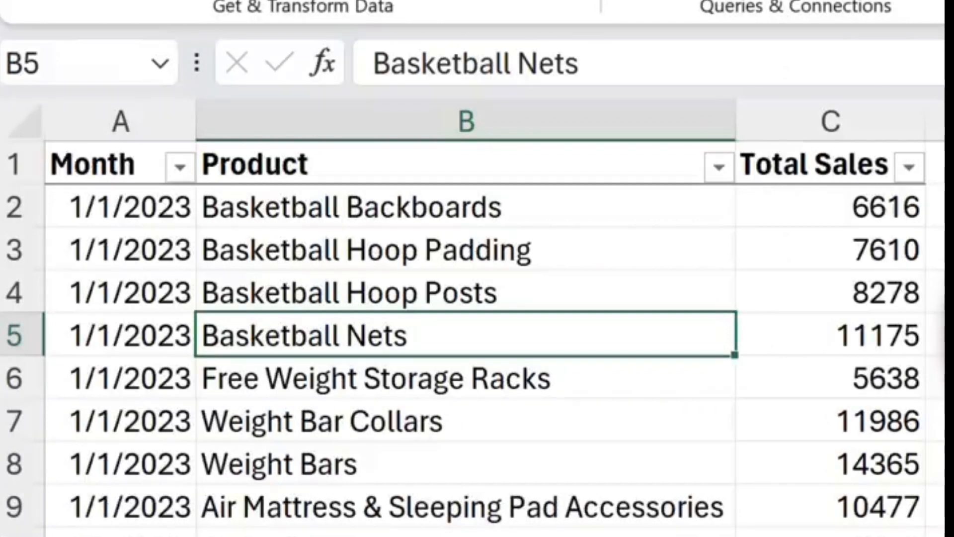
- Examine how the All_Sales records are laid out by month, product and total sales across the first months of 2023
click(171, 383)
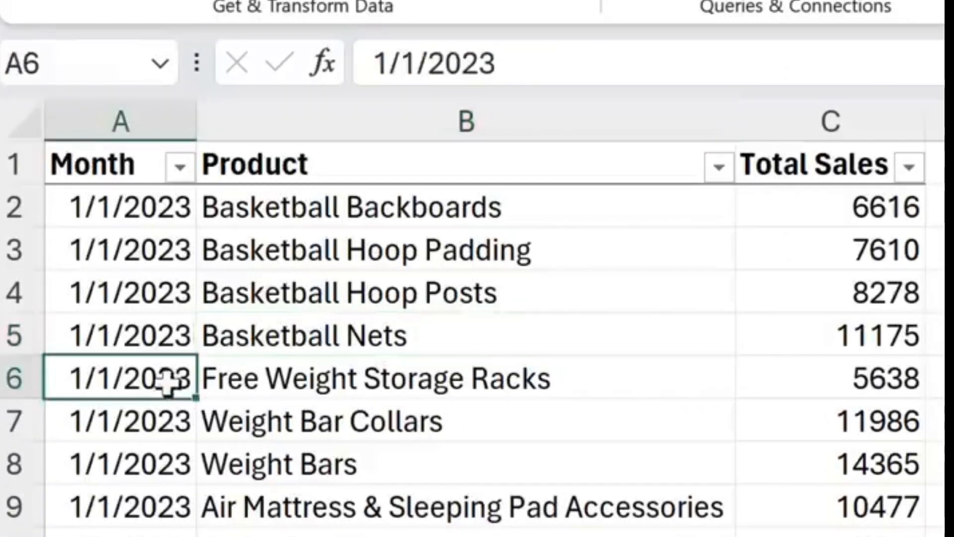
click(121, 277)
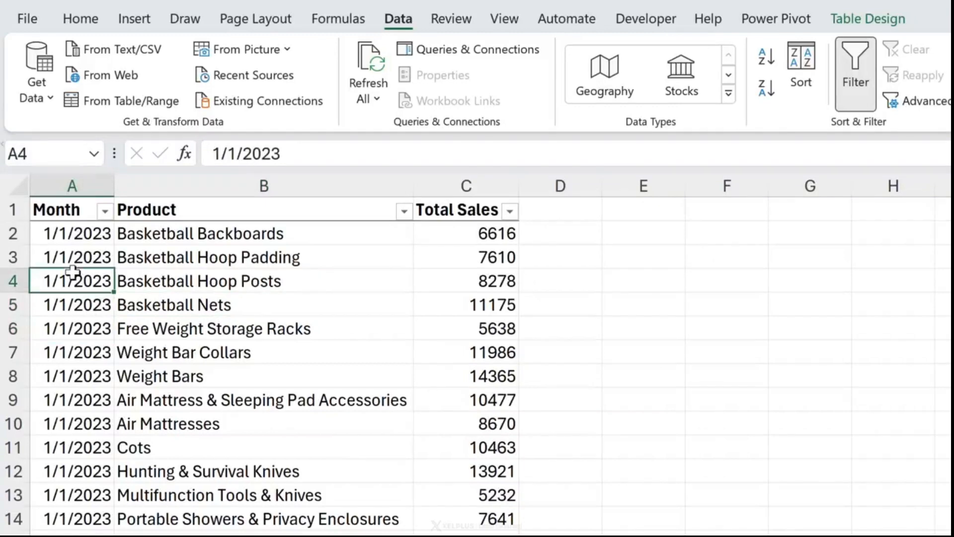
scroll(73, 271, down, 15)
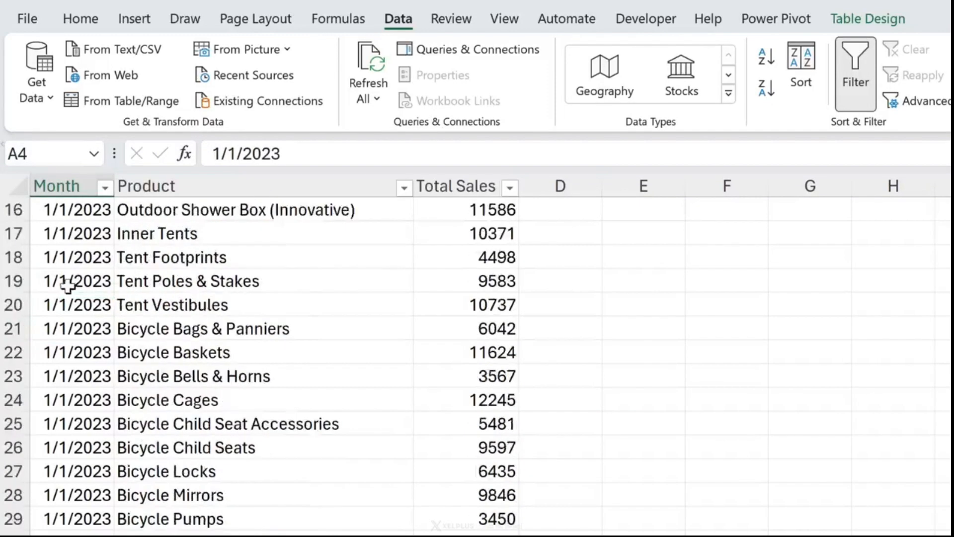
scroll(53, 288, up, 9)
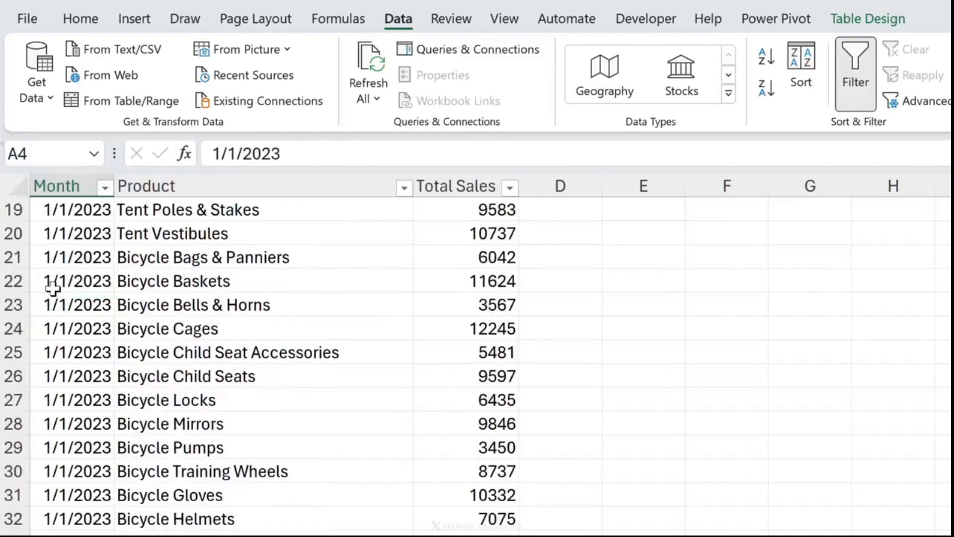
click(57, 304)
scroll(63, 343, down, 4)
scroll(64, 348, down, 4)
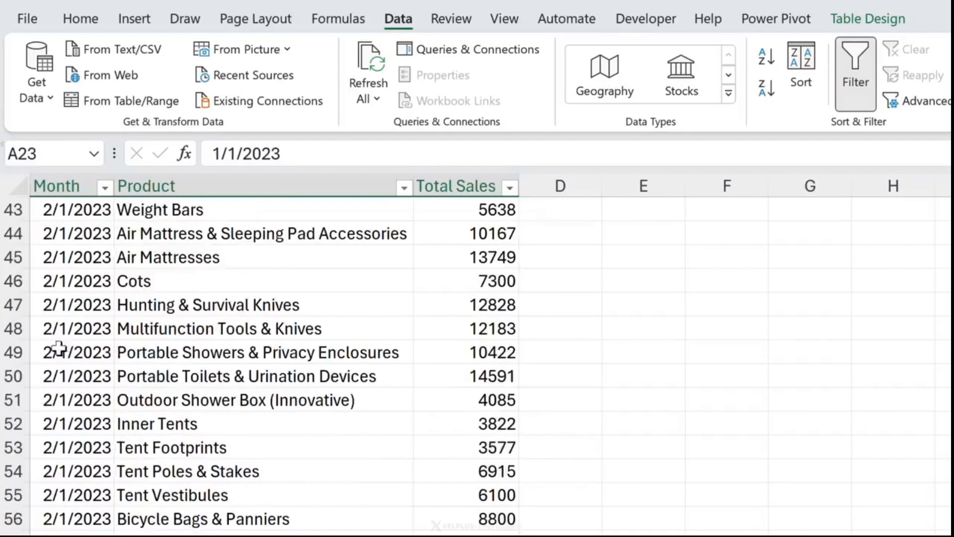
click(55, 302)
scroll(60, 319, down, 6)
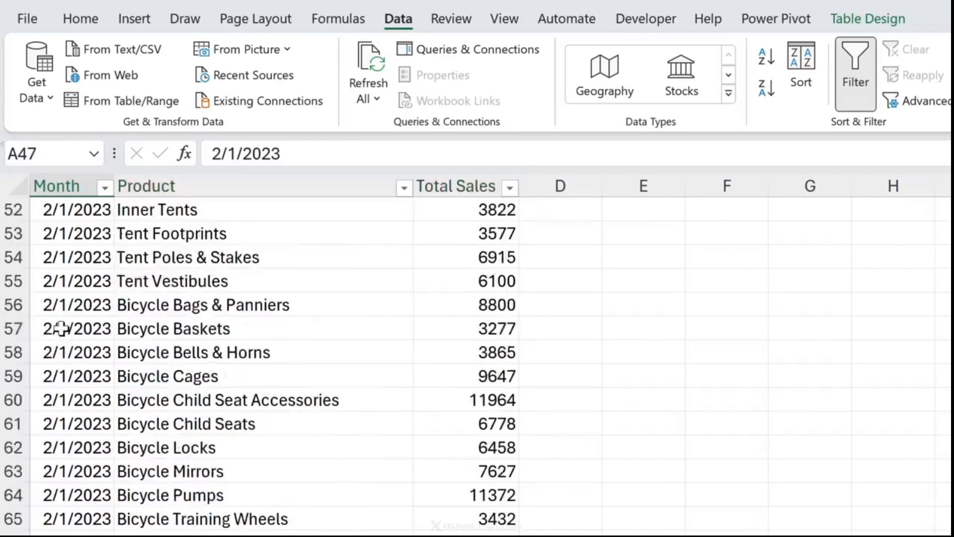
click(220, 305)
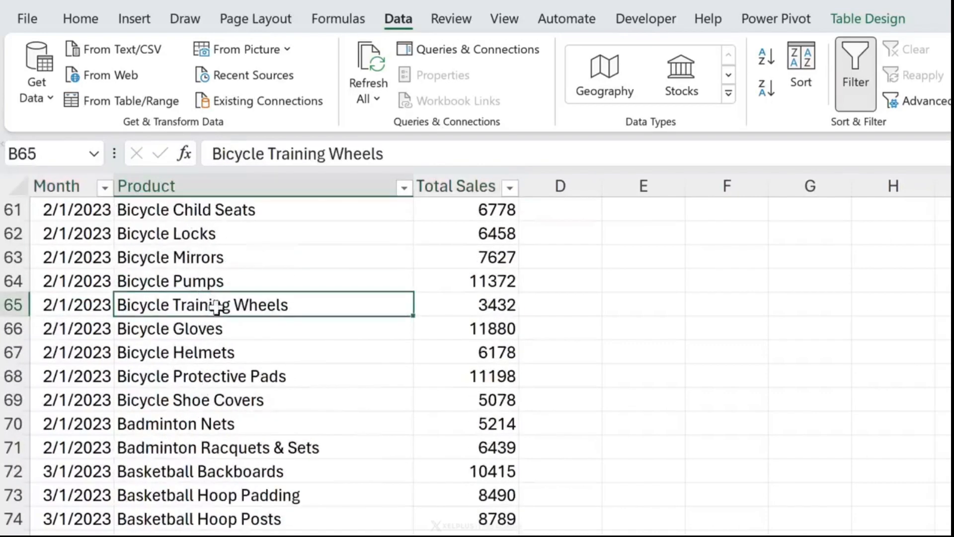
click(452, 305)
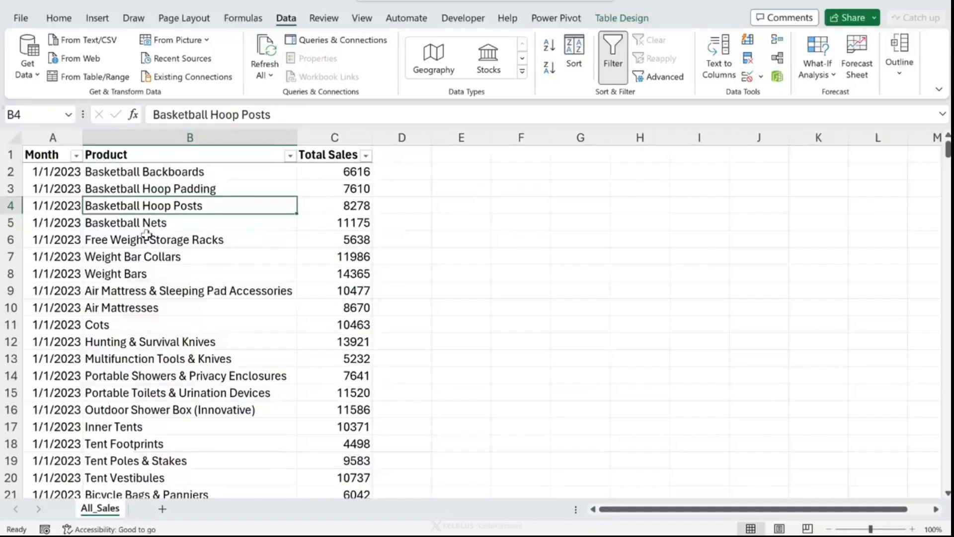
- Check the last record of the All_Sales table, return to its start, and examine the block of January 2023 rows
key(ctrl+Down)
key(Down)
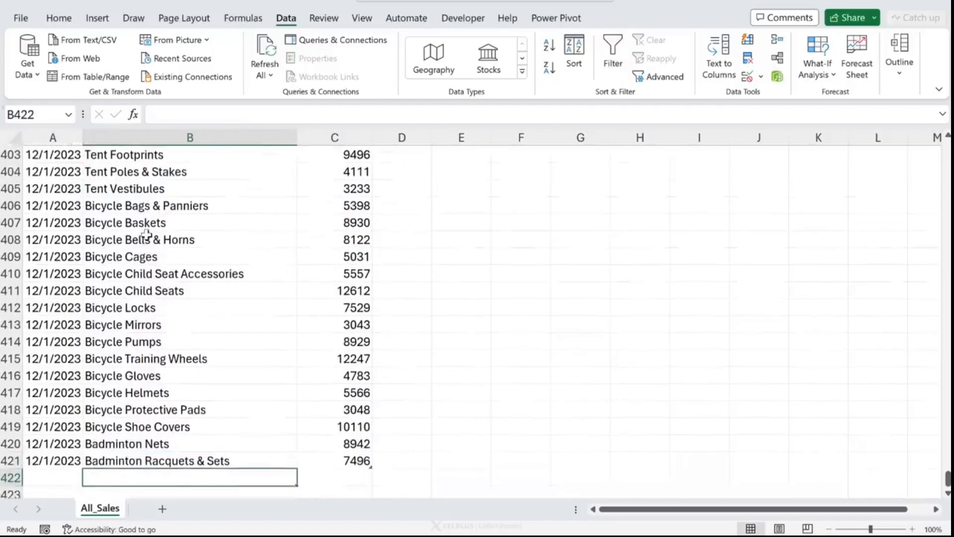
key(Up)
key(Left)
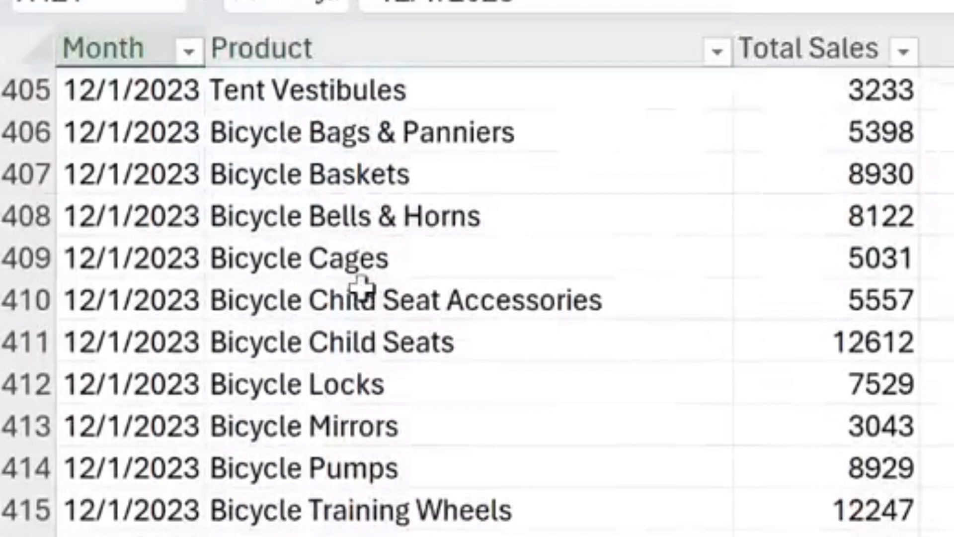
key(ctrl+Up)
key(Down)
key(Down)
key(Down)
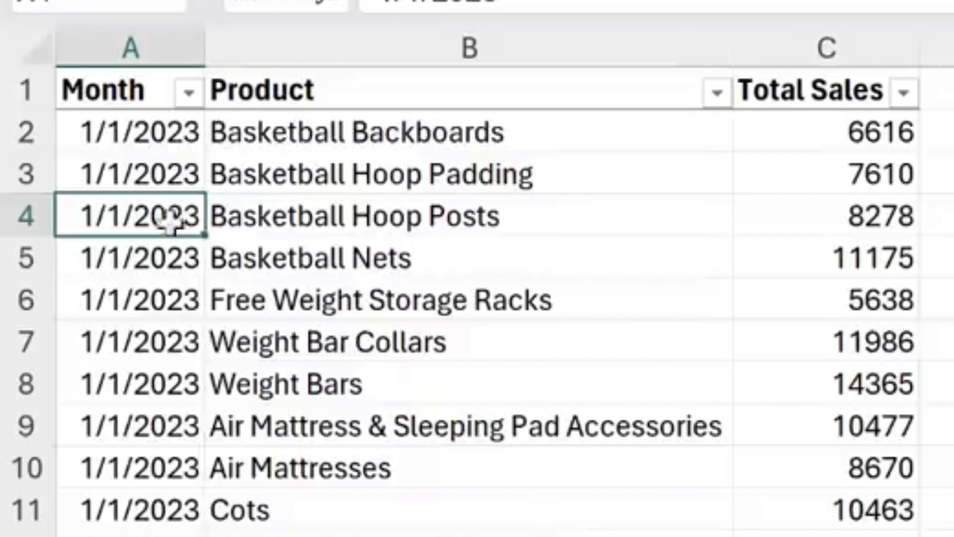
drag(157, 134, 144, 536)
click(686, 536)
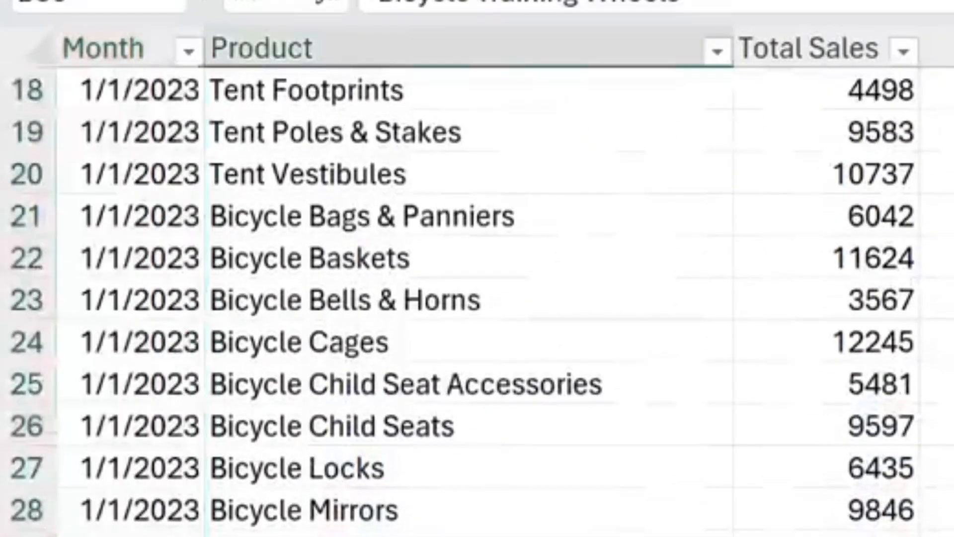
scroll(686, 536, up, 6)
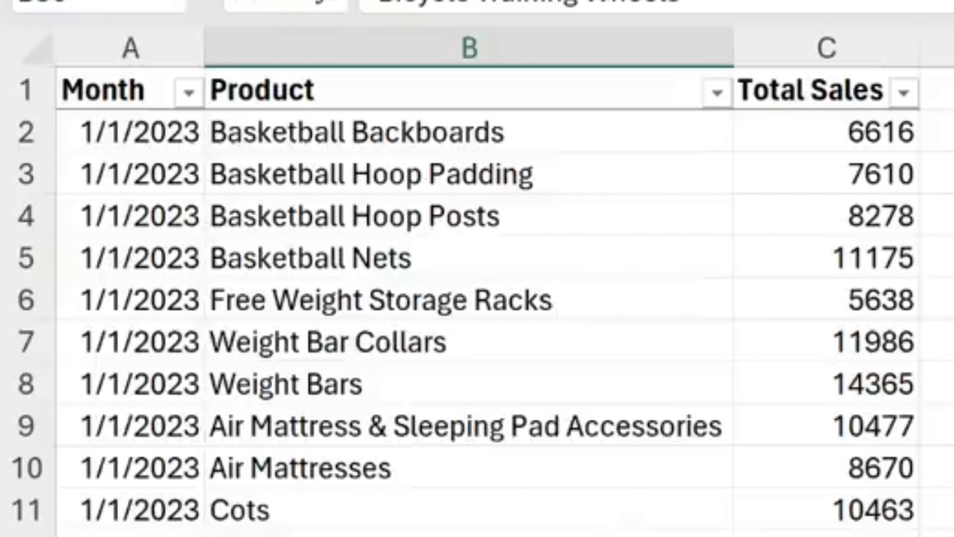
- Load the sales table into the Power Query Editor from the table range
click(681, 348)
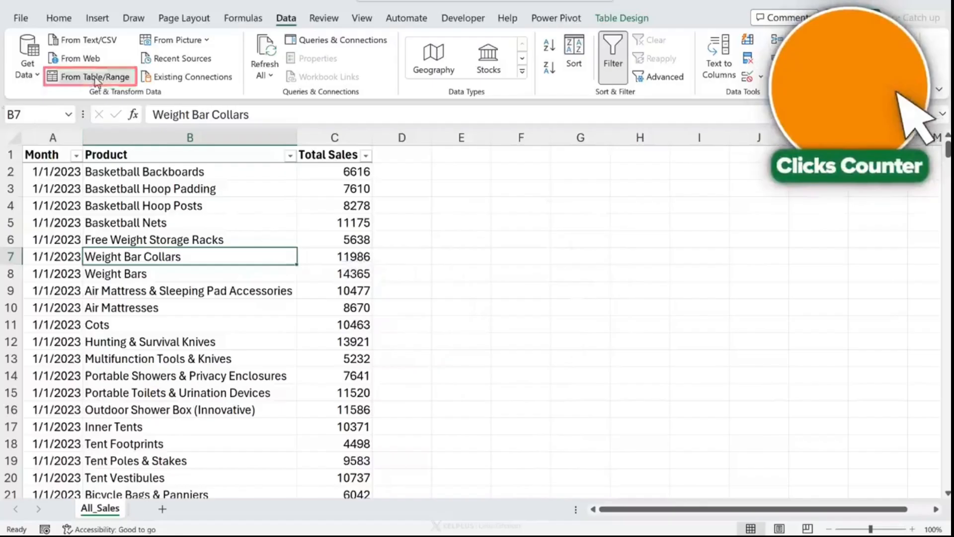
click(161, 149)
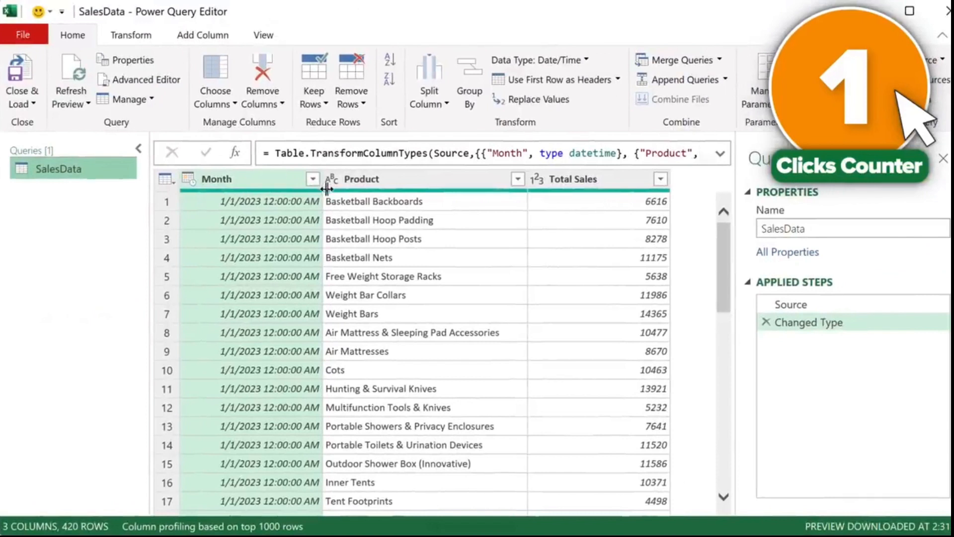
- Add a column with the name of the month taken from the Month column, and remove the original Month column
click(255, 181)
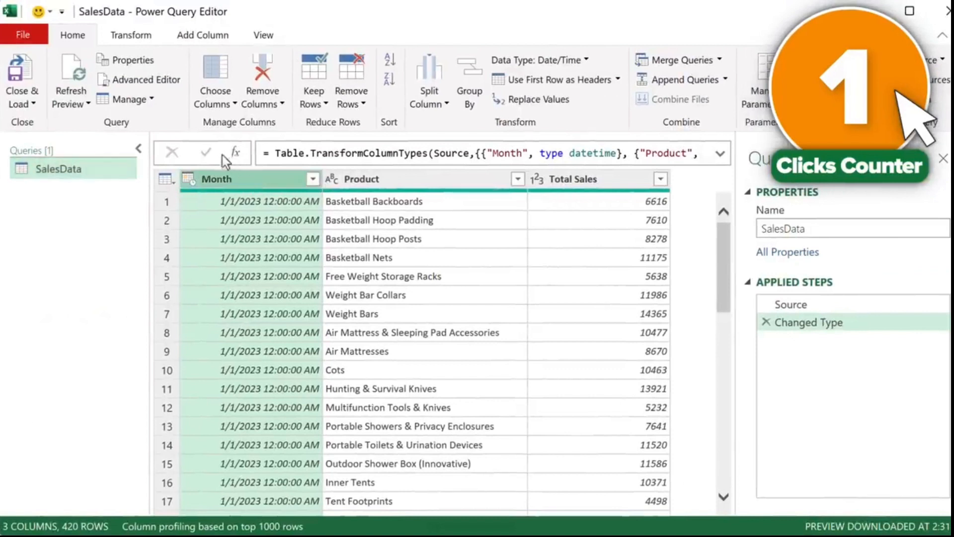
click(207, 36)
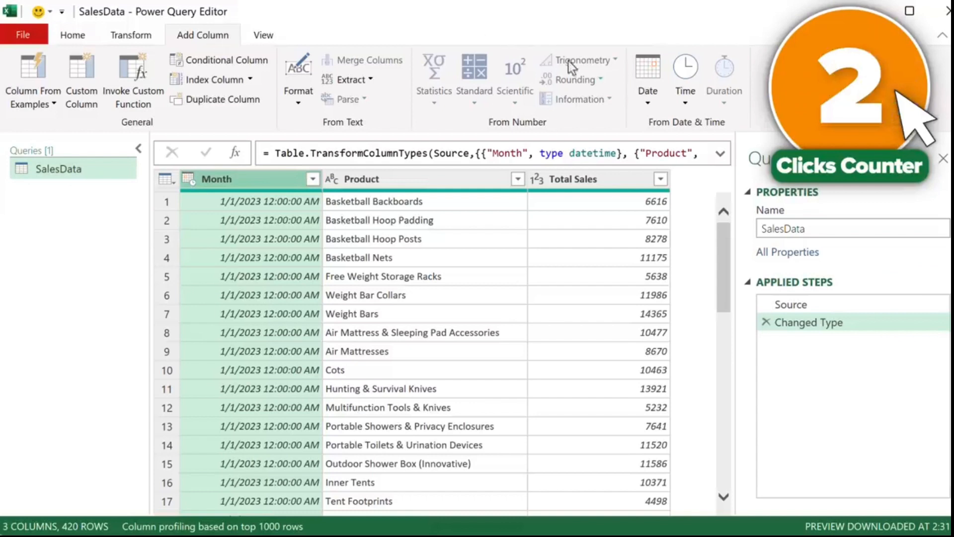
click(641, 99)
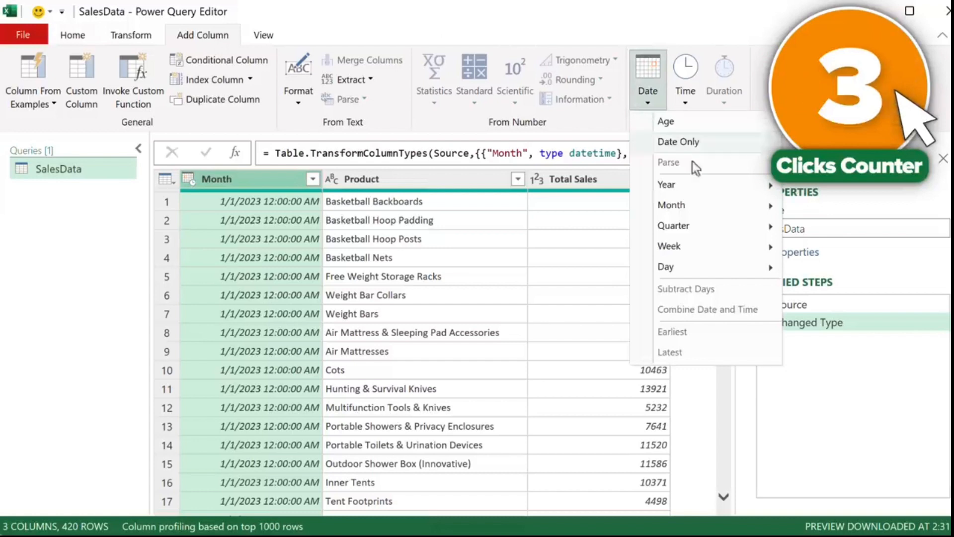
mouse_move(711, 203)
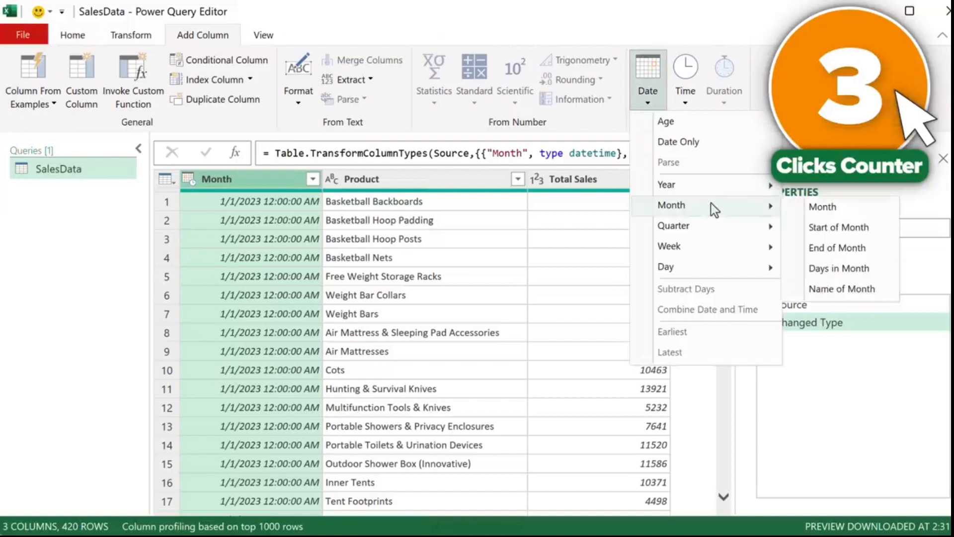
click(824, 287)
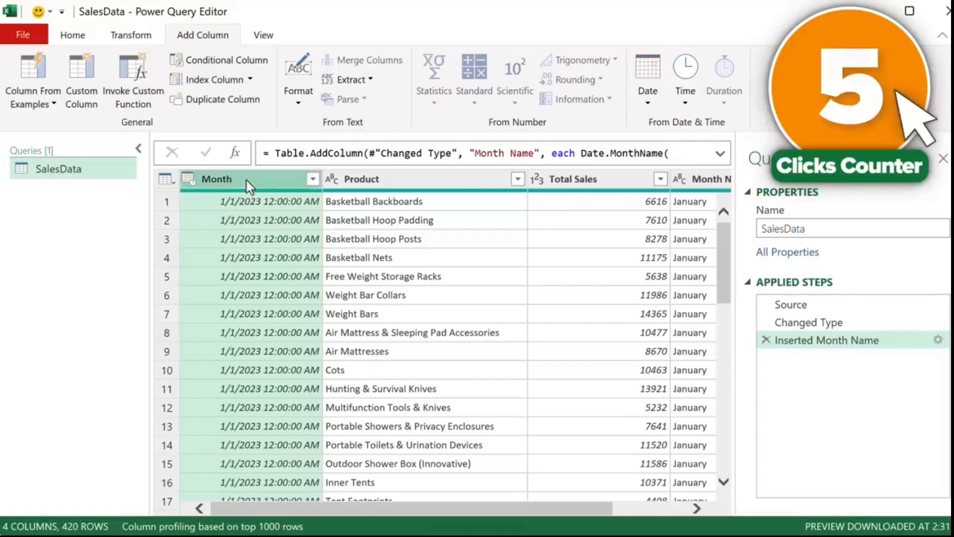
key(Delete)
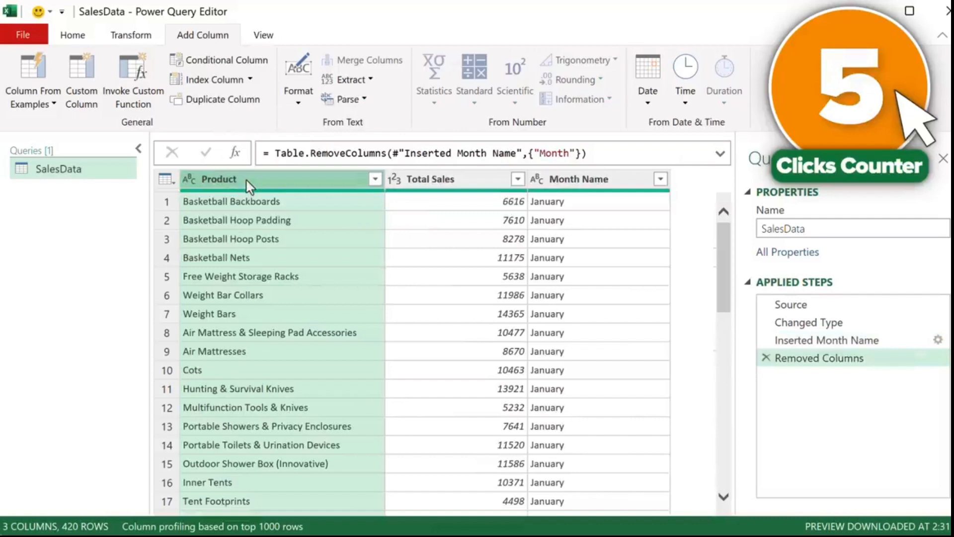
- Pivot the Month Name column into separate month columns, using Total Sales as the values column
click(582, 179)
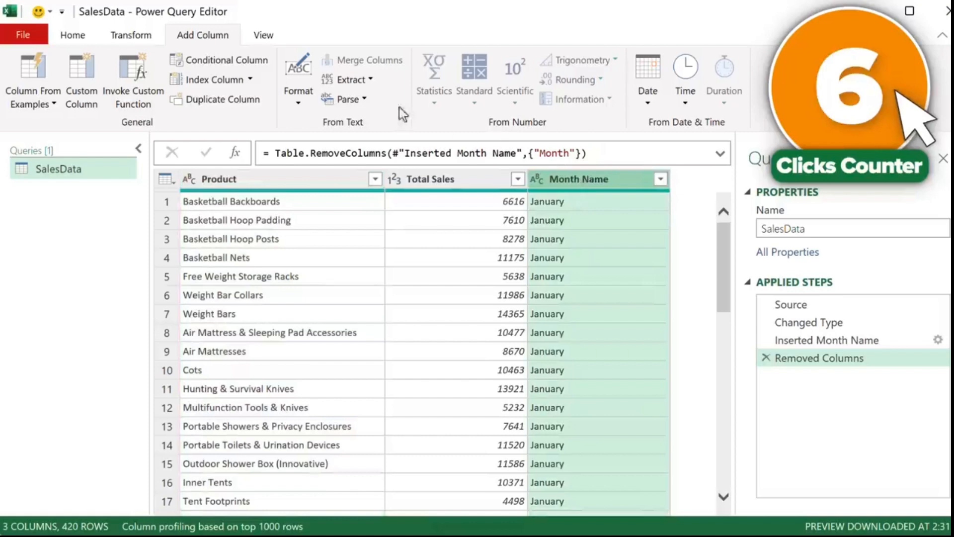
click(154, 36)
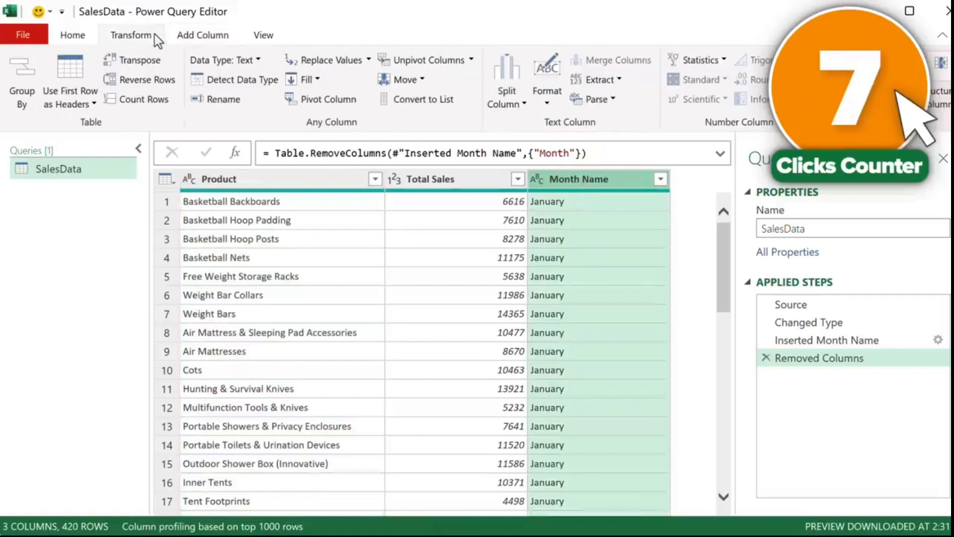
click(350, 101)
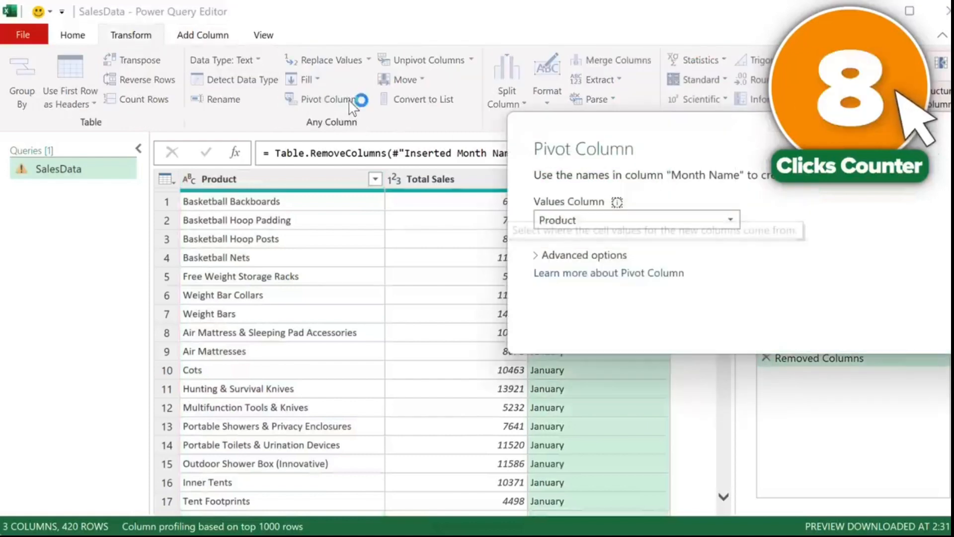
drag(669, 143, 486, 119)
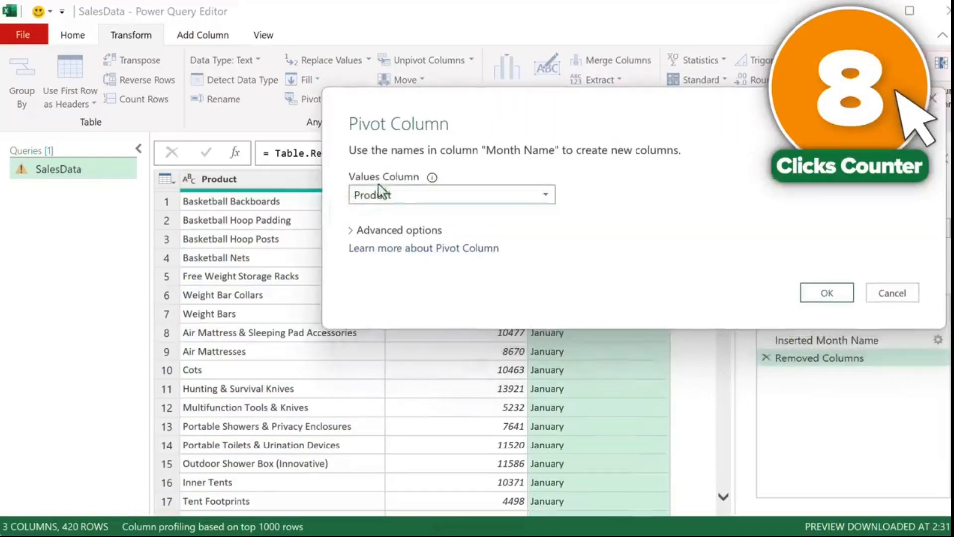
click(467, 195)
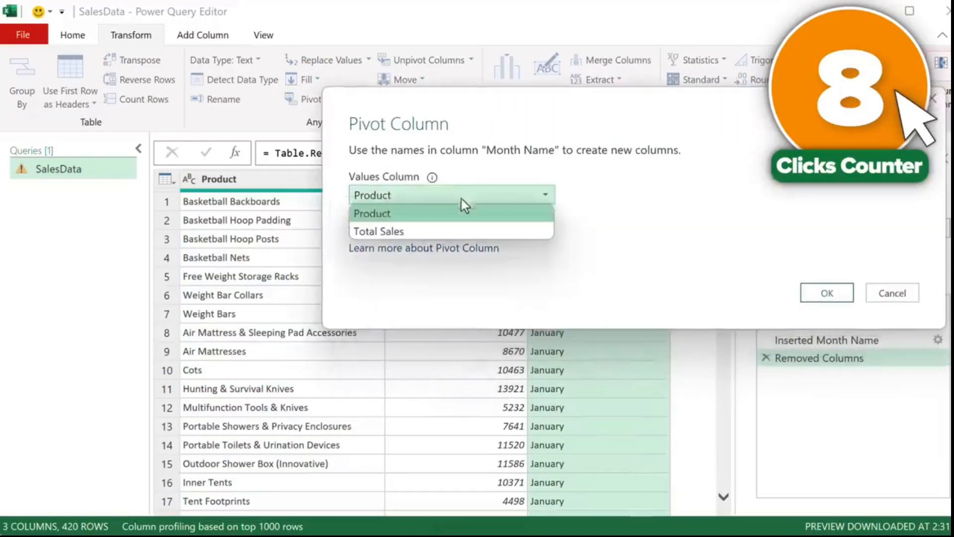
click(431, 230)
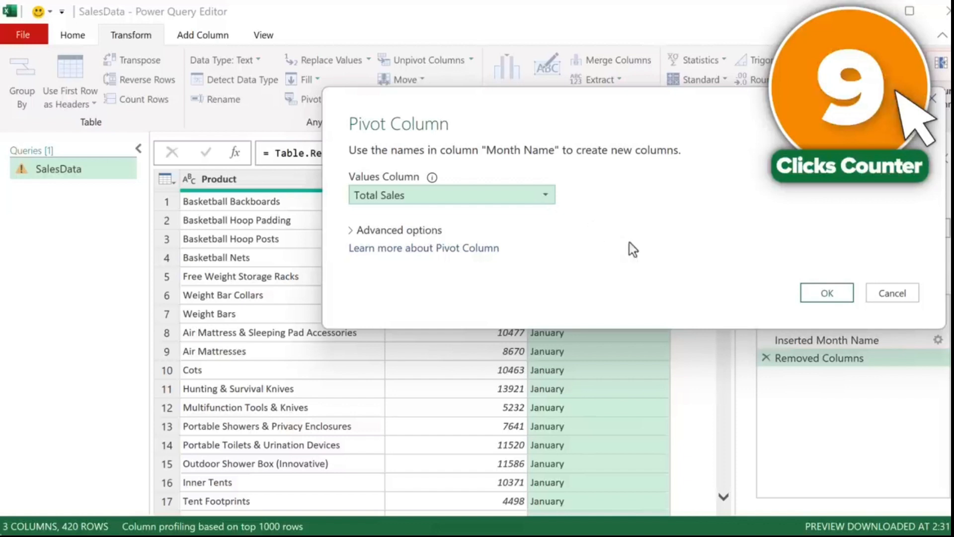
click(817, 293)
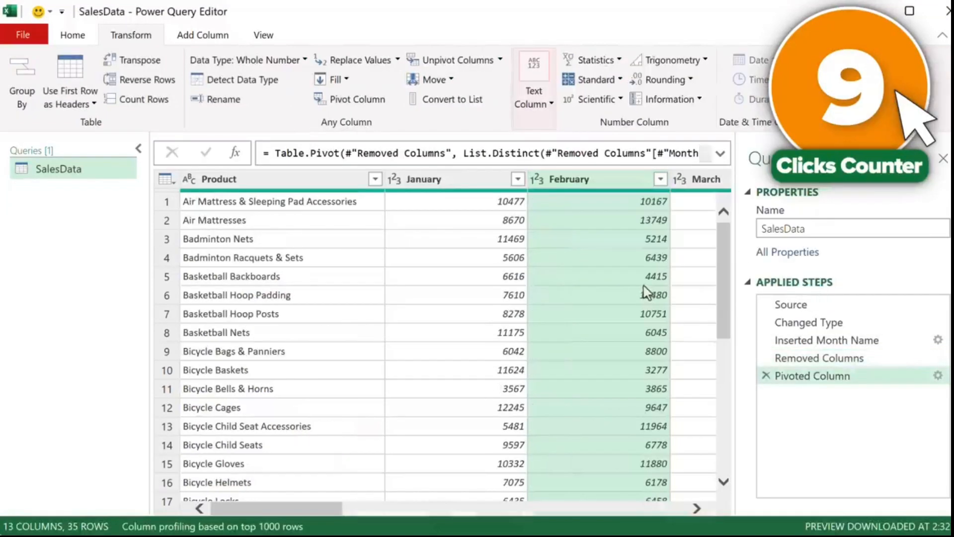
- Examine the pivoted month columns in the query preview, going across row 7 from January to the autumn months
click(492, 315)
key(Right)
key(Right)
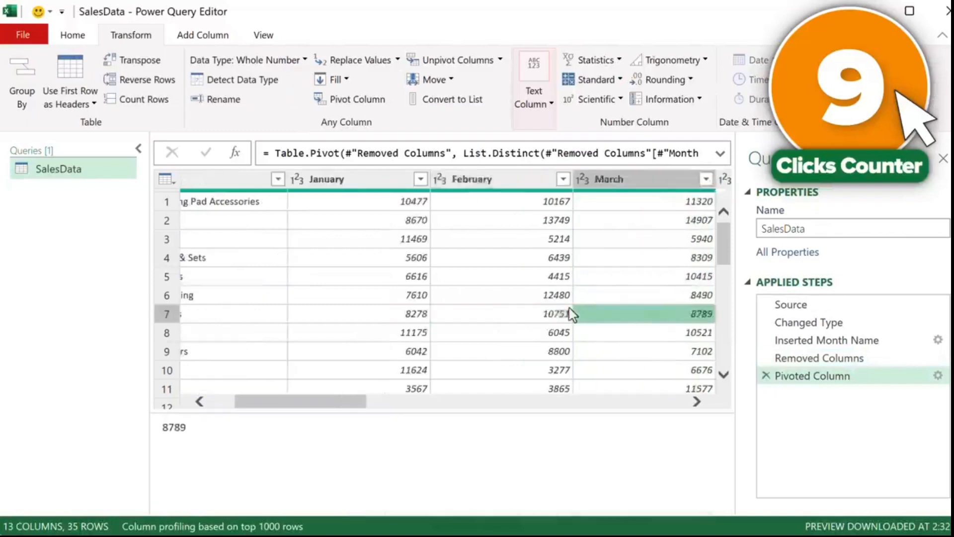
key(Right)
key(Right)
key(Right)
key(Right)
key(Right)
key(Right)
key(Right)
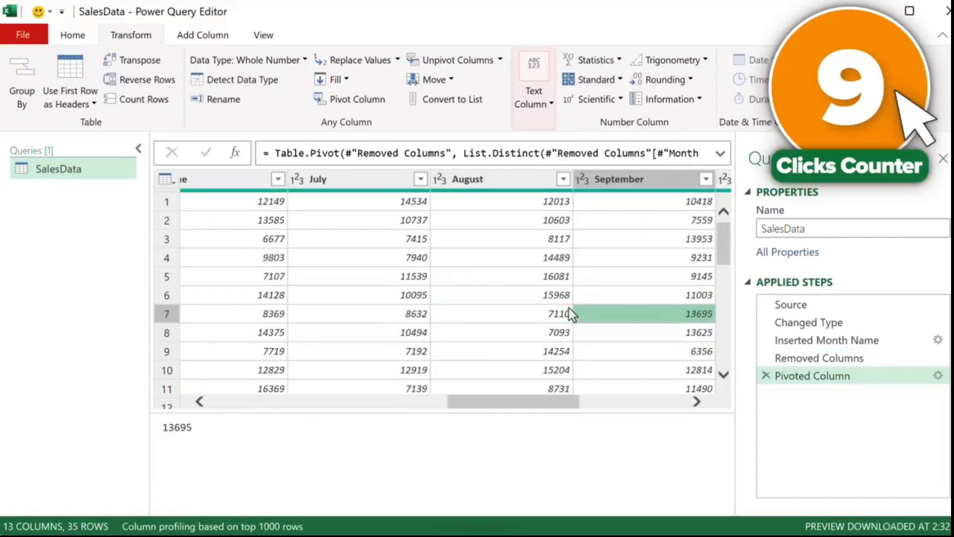
- Close and load the pivoted query into a worksheet, and give the resulting table the plain, unshaded Light table style
click(69, 38)
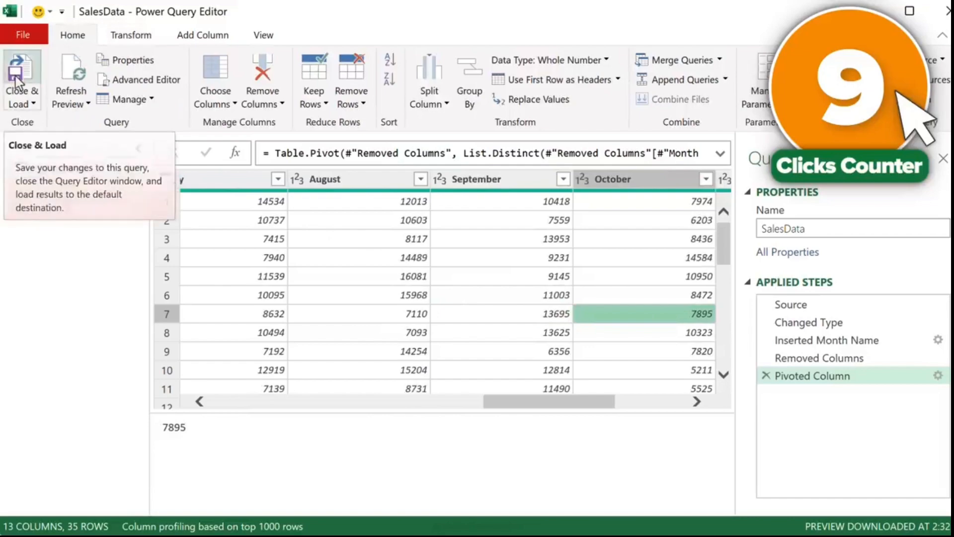
click(15, 80)
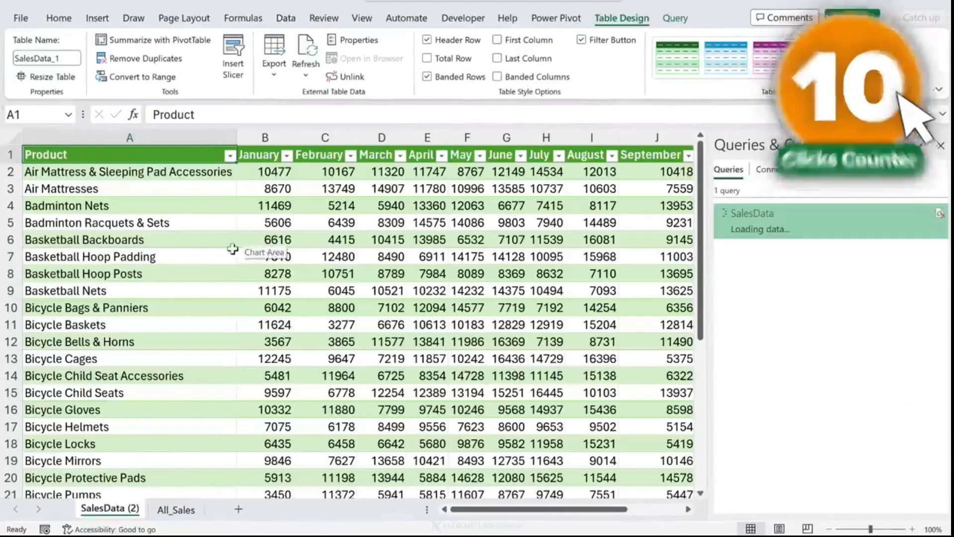
click(308, 206)
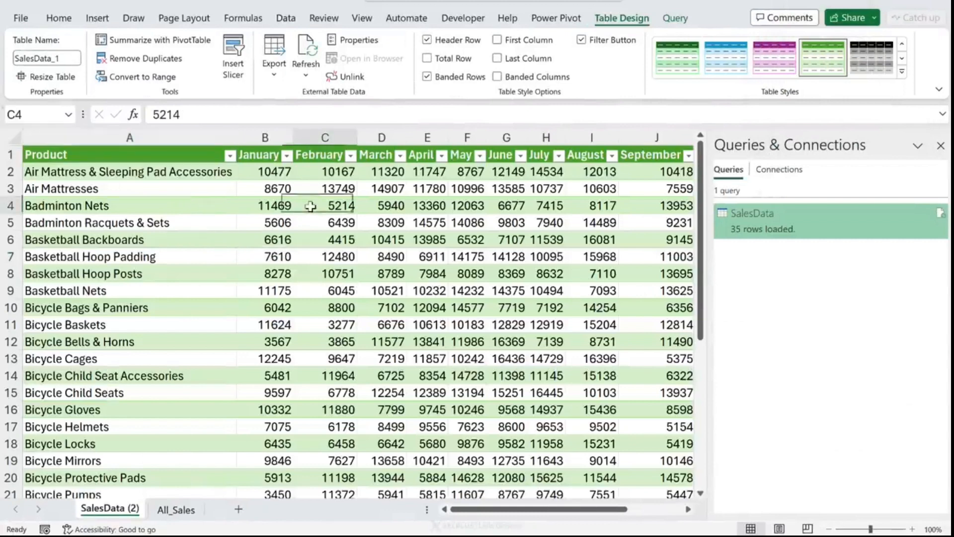
click(901, 71)
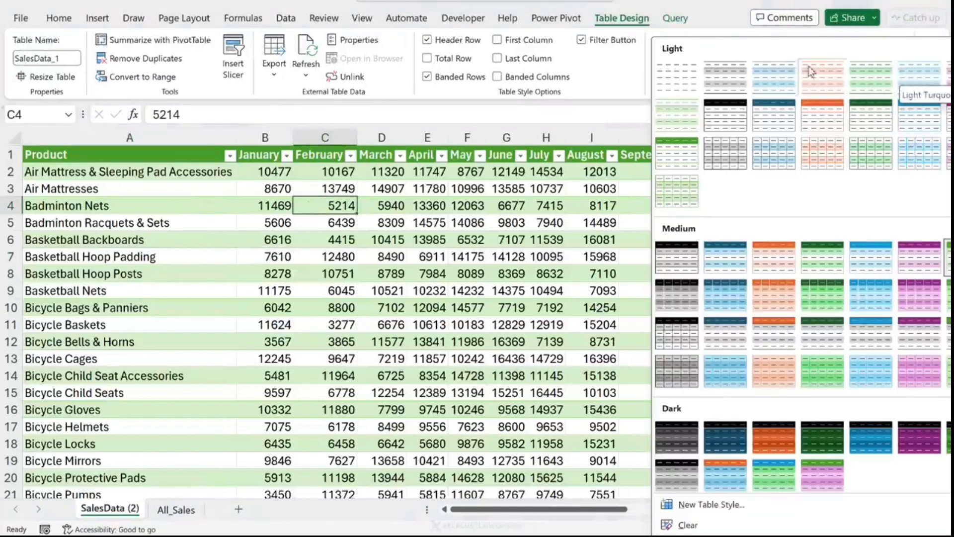
click(682, 71)
- Examine the loaded table's month columns across row 5 through to the last months of the year
key(Right)
key(Right)
key(Down)
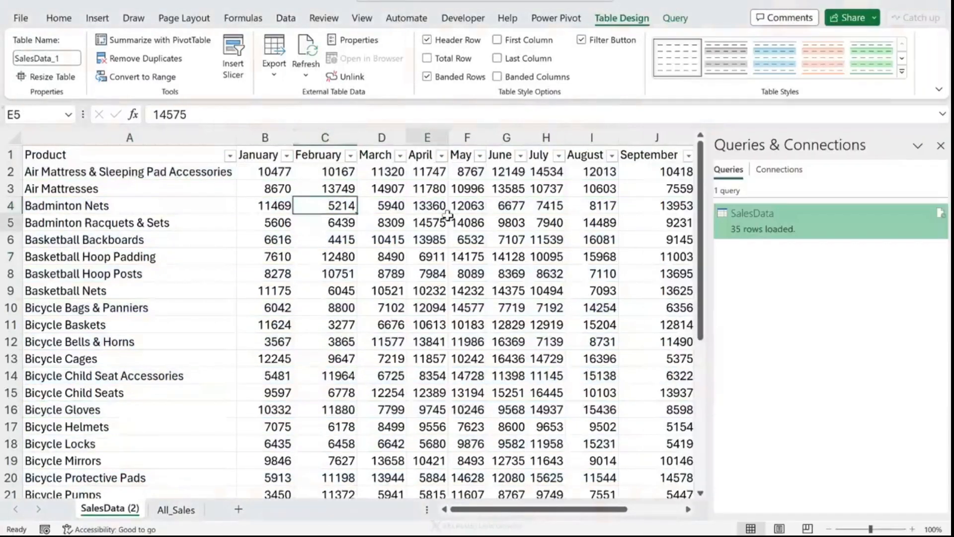
key(Right)
key(Right)
key(Right)
key(Right)
key(Right)
key(Right)
key(Left)
key(Left)
key(Left)
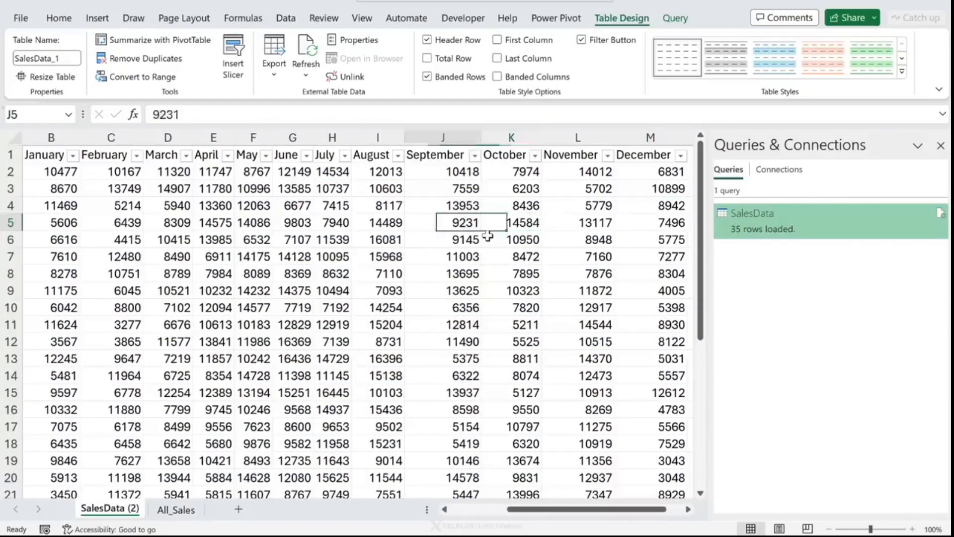